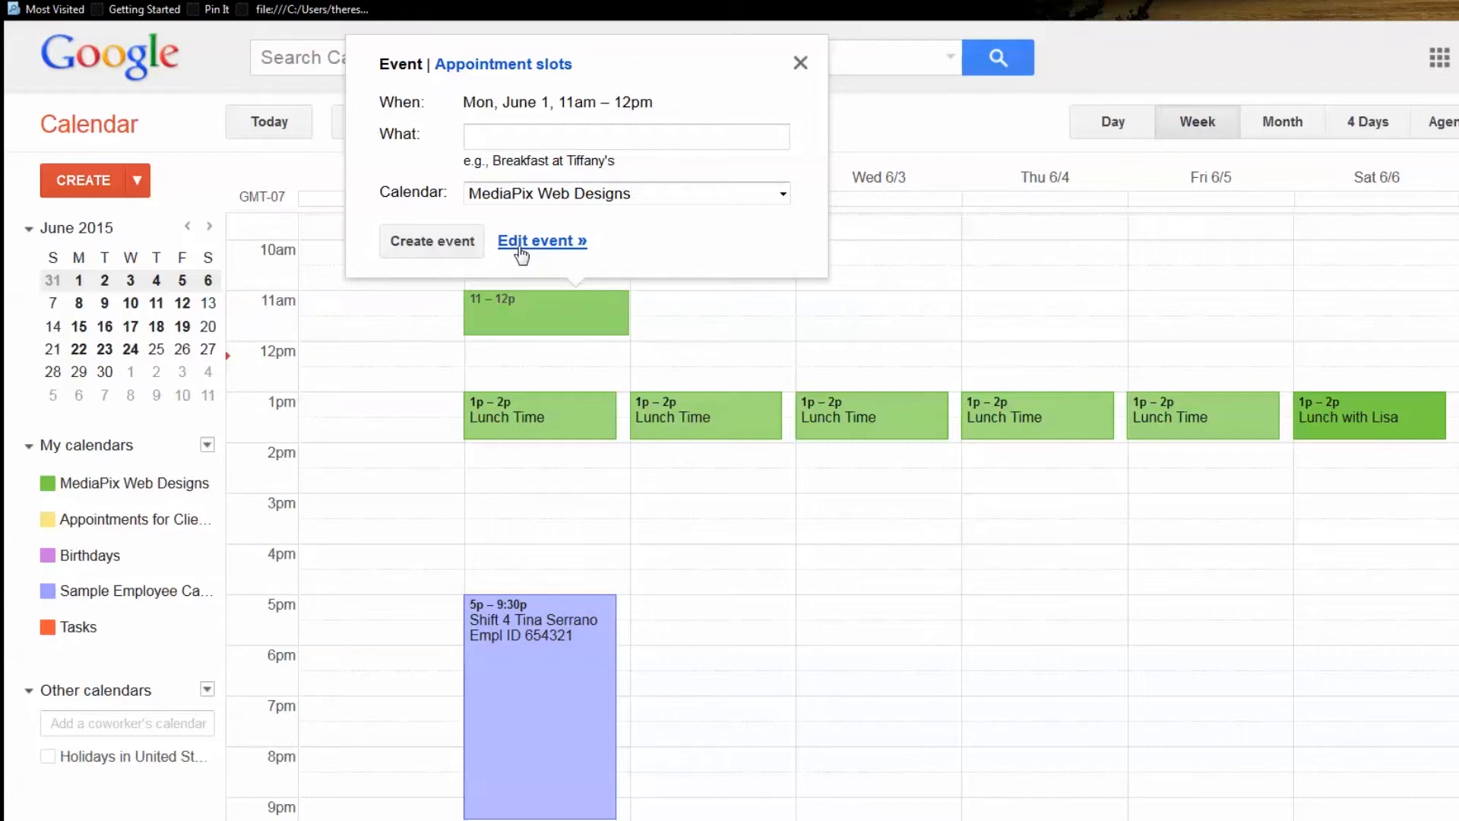
# In the full event editor, title the event as an appointment with the client, leaving its times unchanged
pyautogui.click(522, 250)
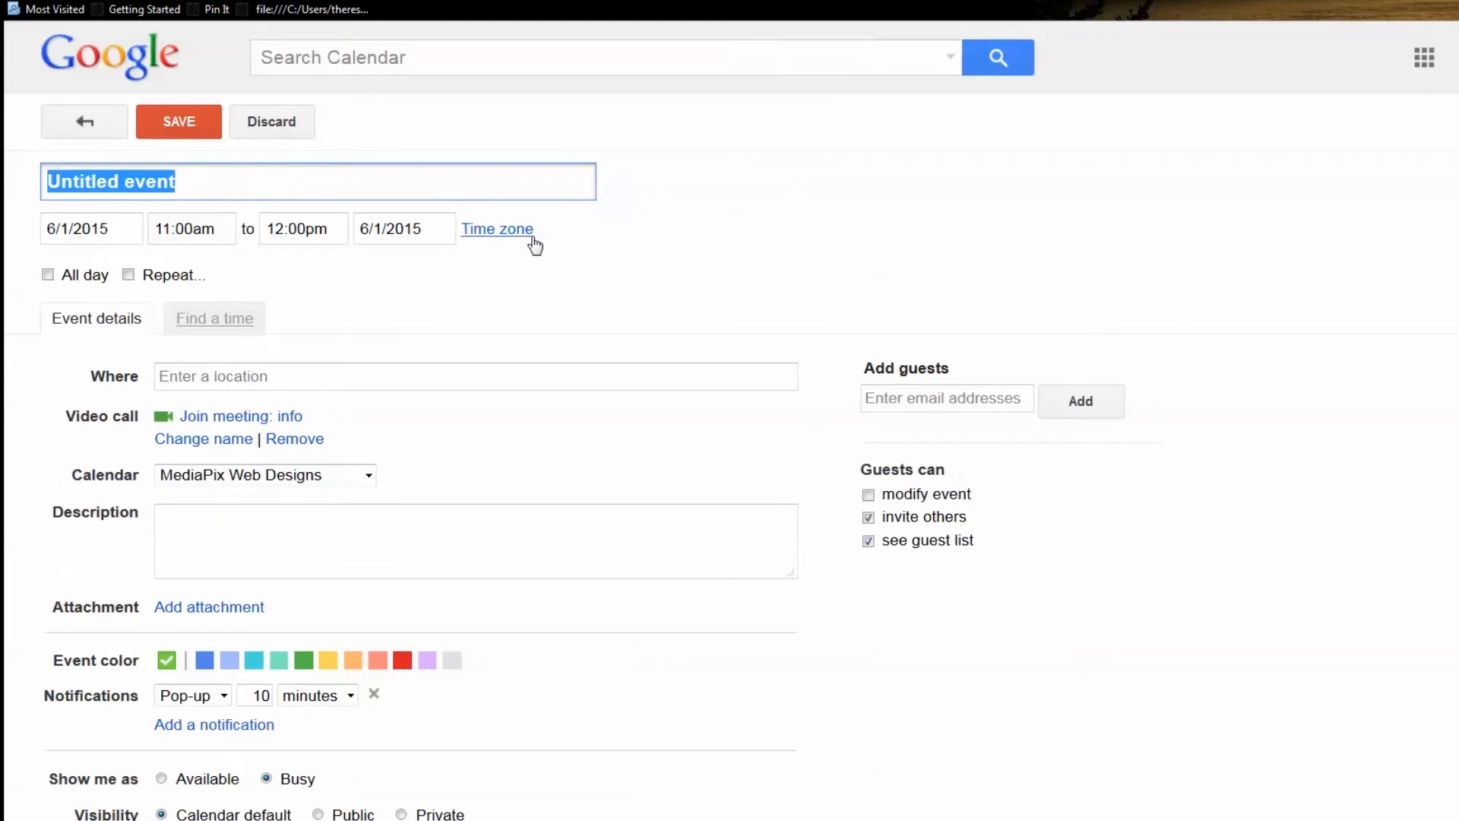
pyautogui.write('Appointment with Yolanda')
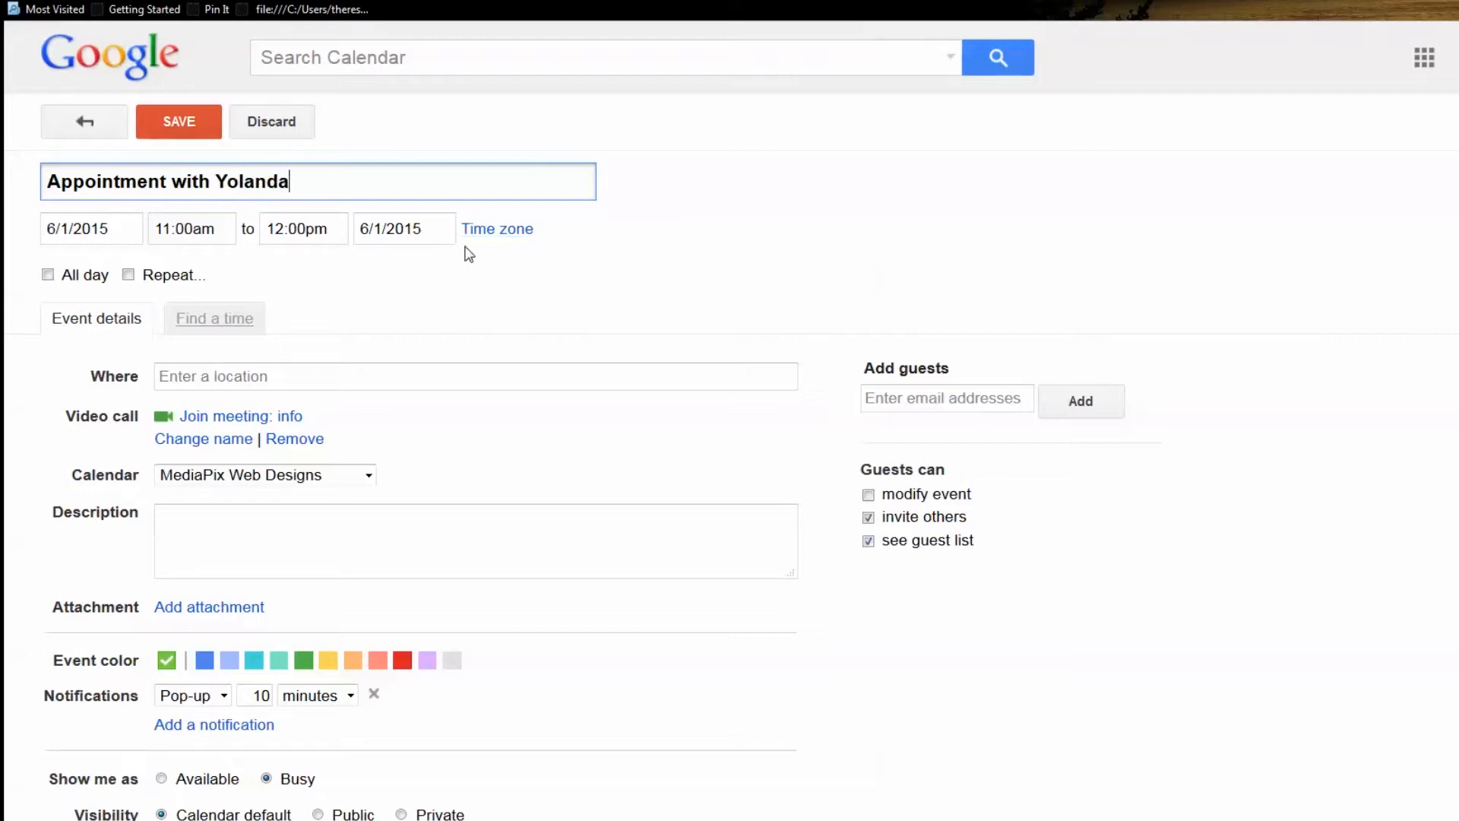
pyautogui.click(218, 232)
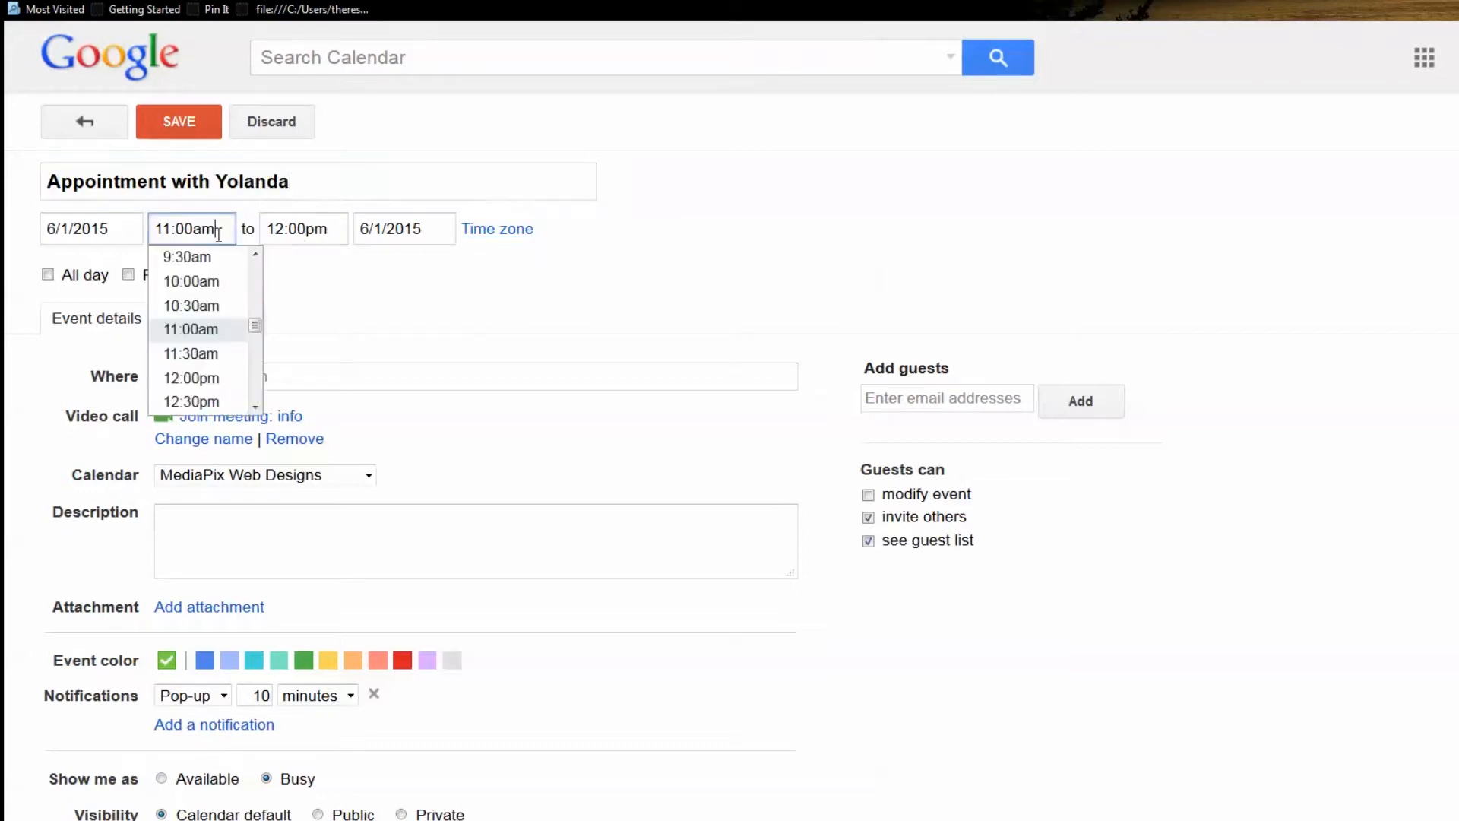
pyautogui.click(283, 233)
pyautogui.click(517, 320)
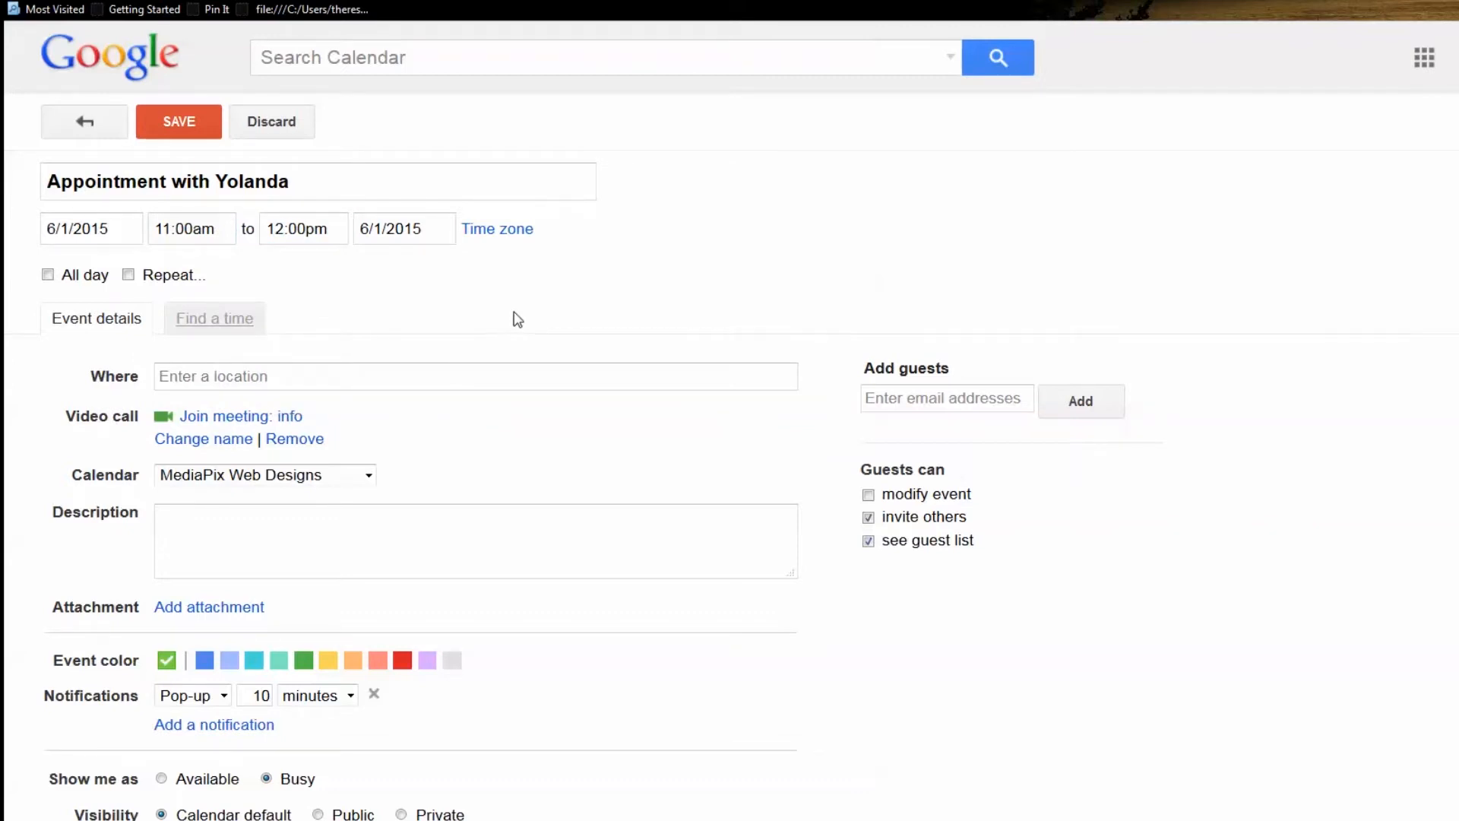
# Set the location to iBrand Your Business in Gilroy and put the event on Appointments for Clients
pyautogui.click(421, 375)
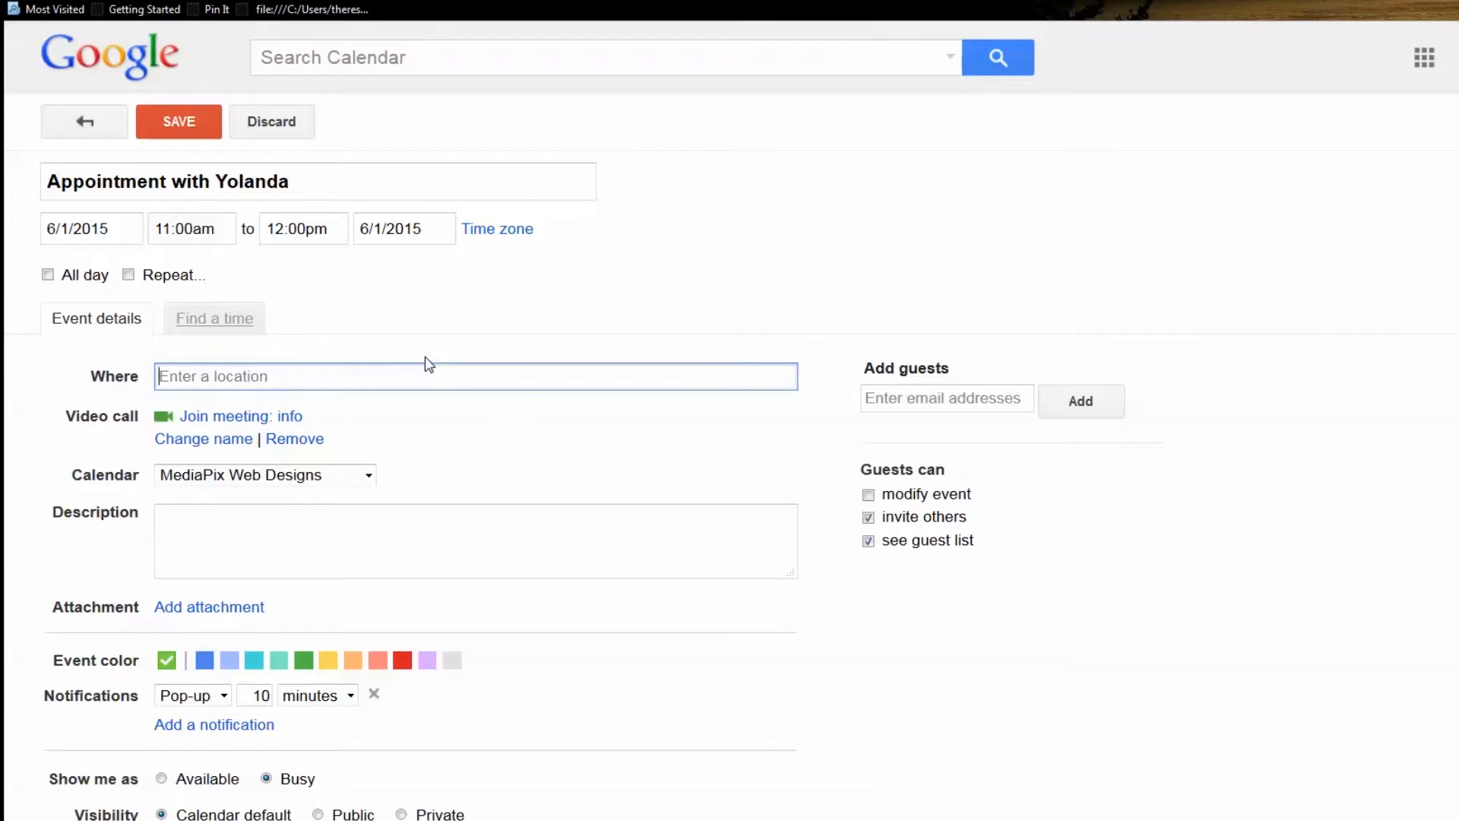
pyautogui.write('ibrand')
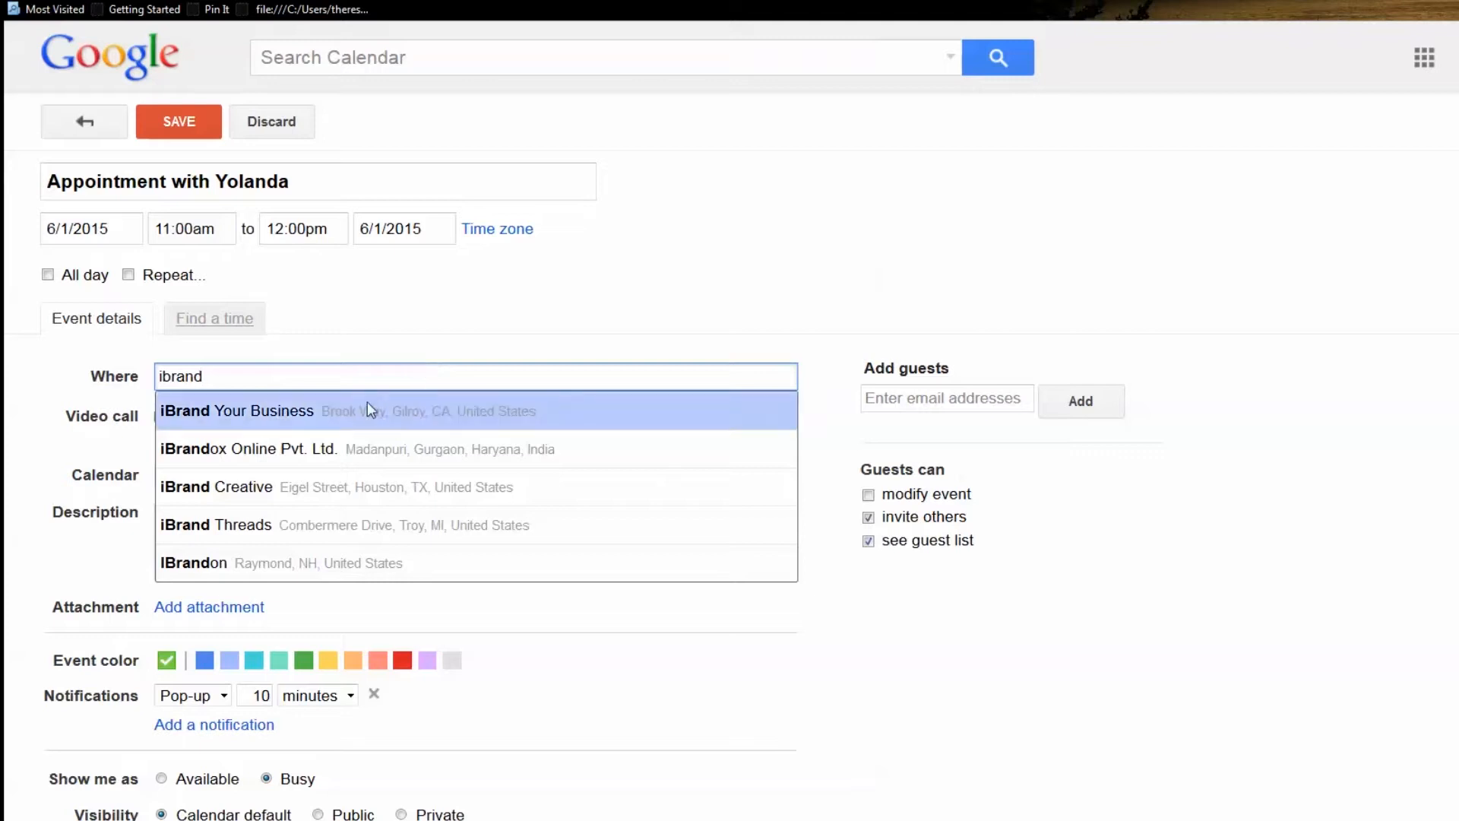
pyautogui.click(311, 414)
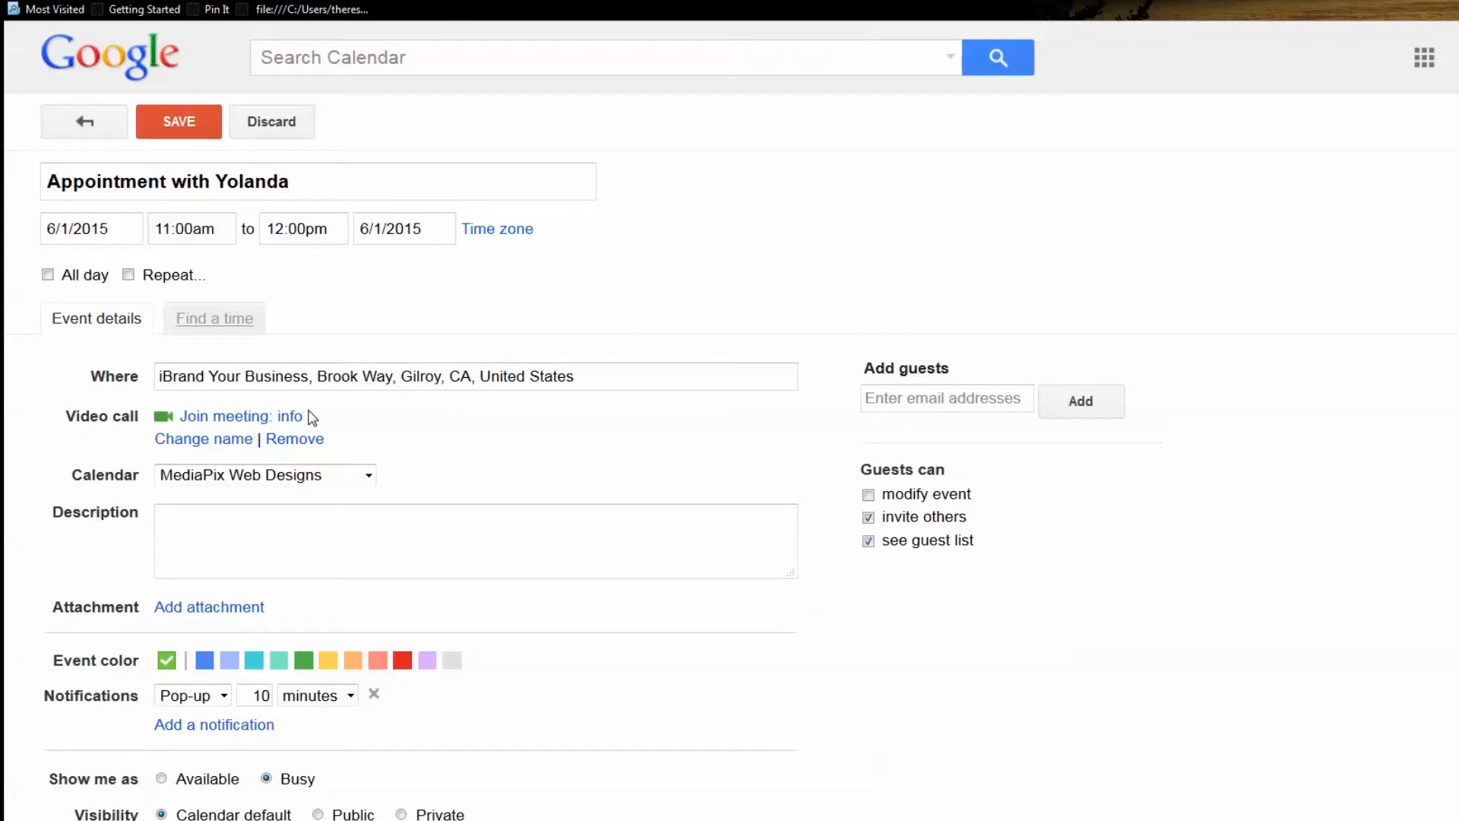
pyautogui.click(370, 477)
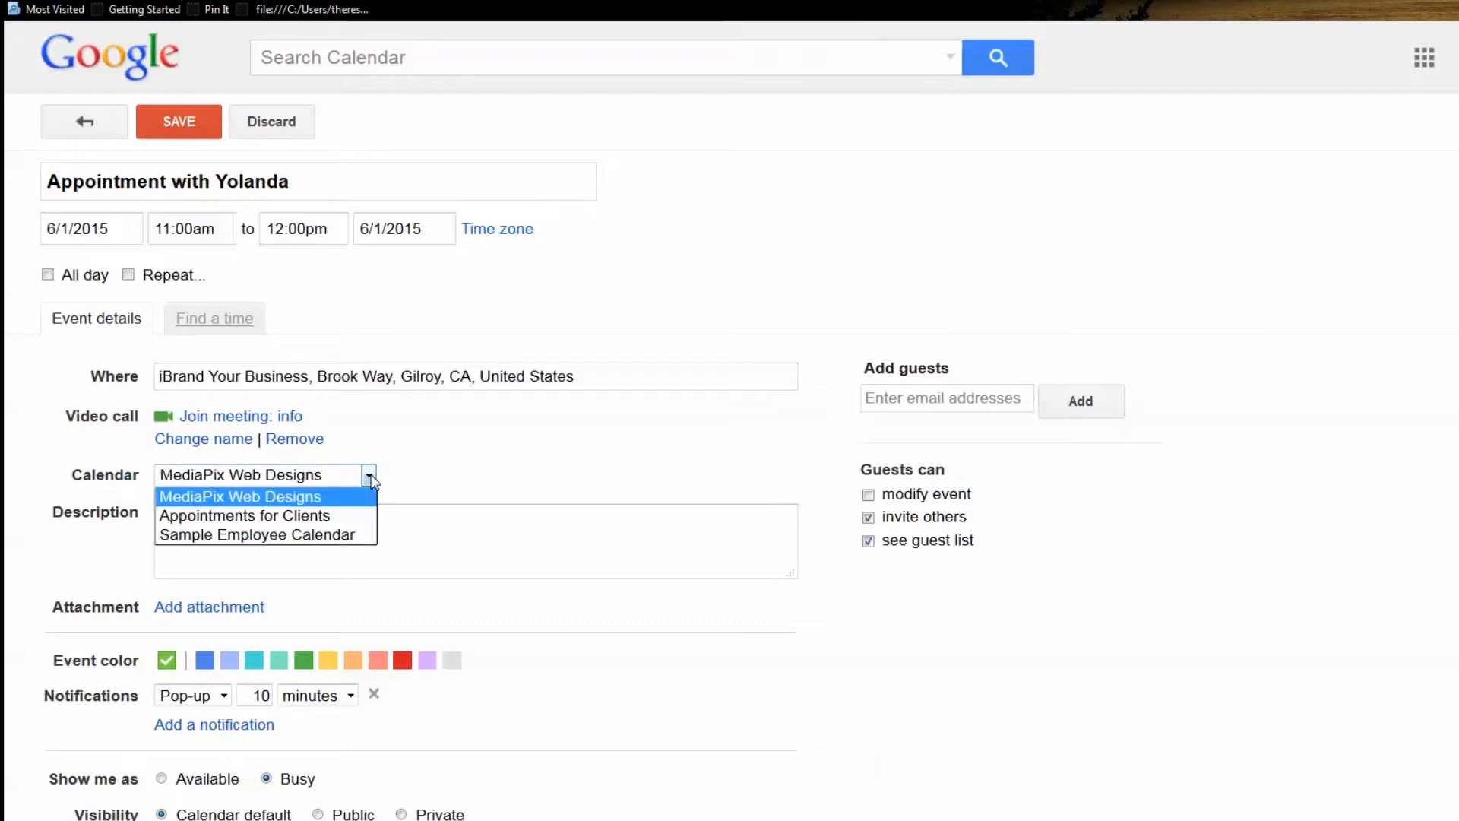
pyautogui.click(356, 518)
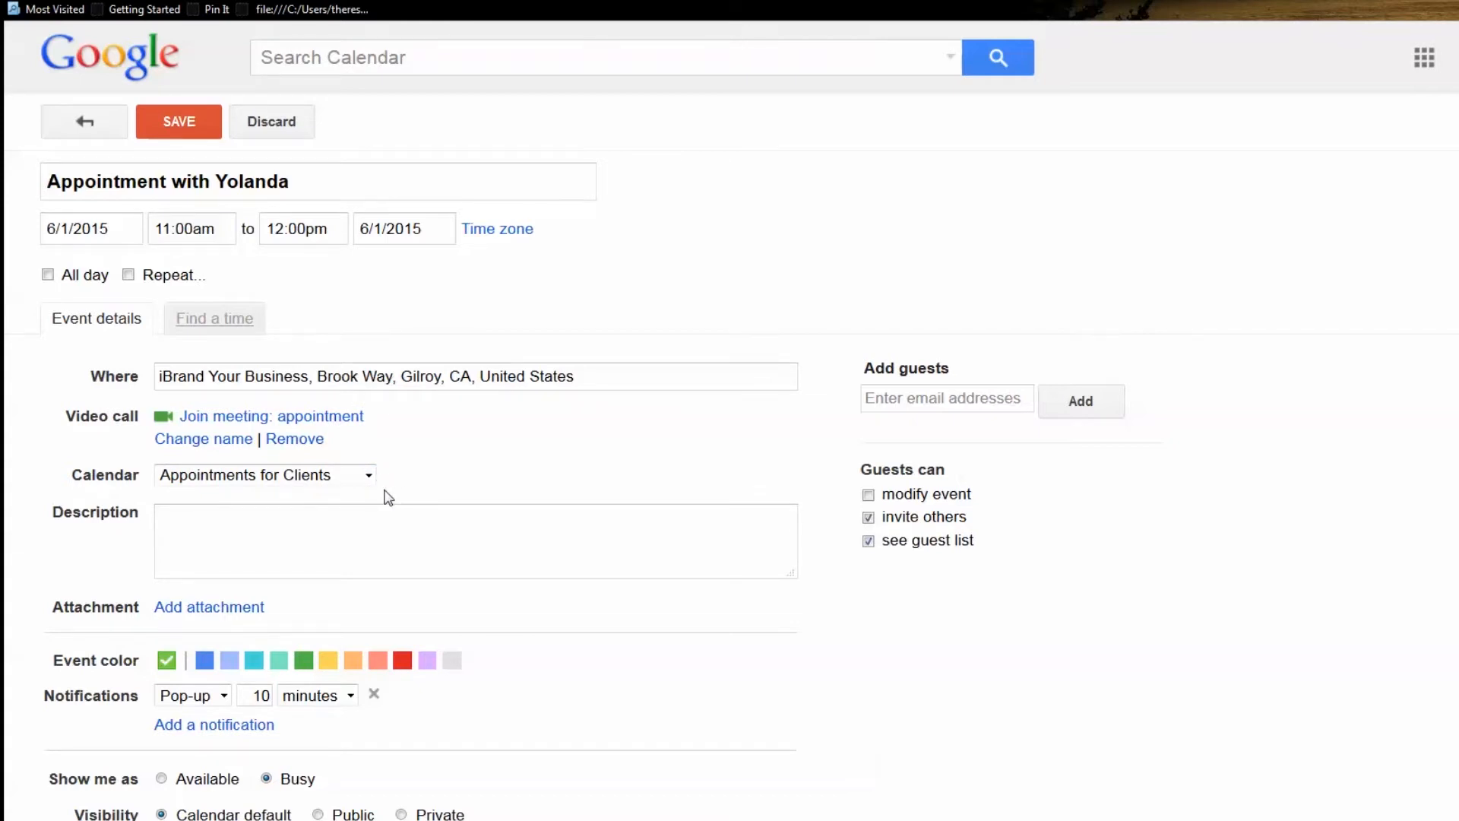
pyautogui.scroll(-1, 453, 558)
# Upload GoogleDrive.pdf from the computer as the event's attachment
pyautogui.click(236, 563)
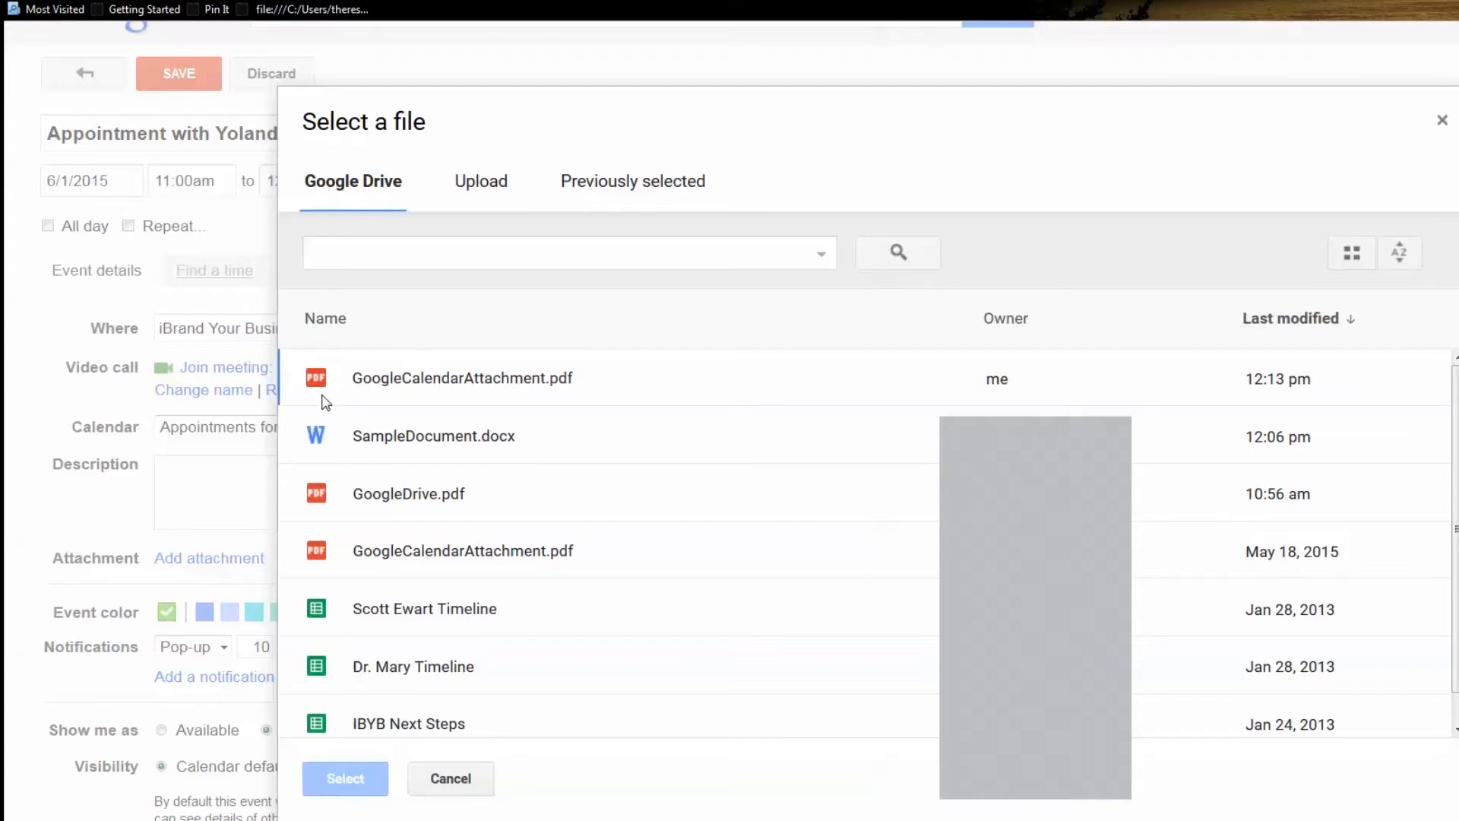
pyautogui.click(490, 182)
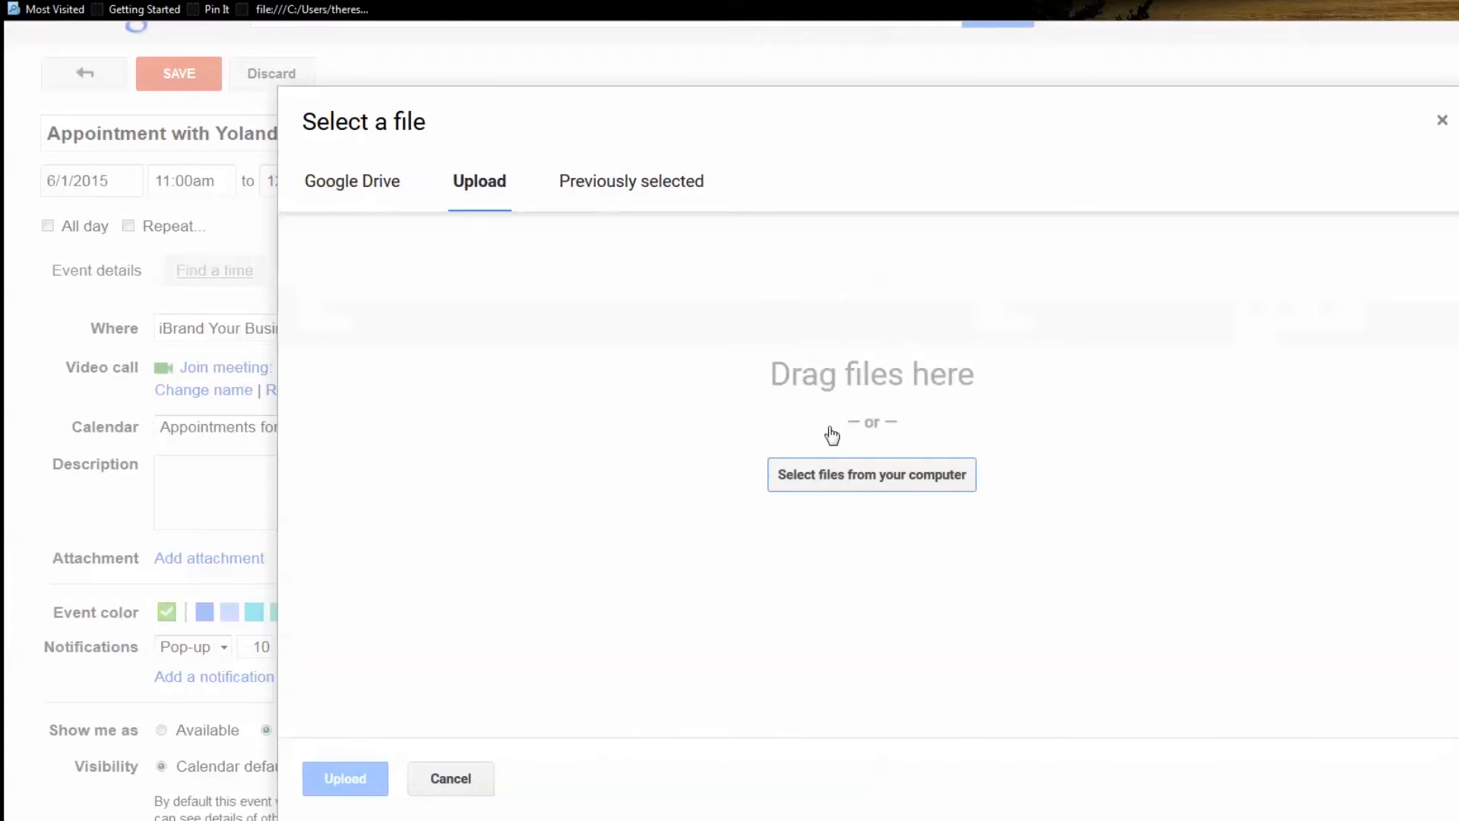
pyautogui.click(840, 478)
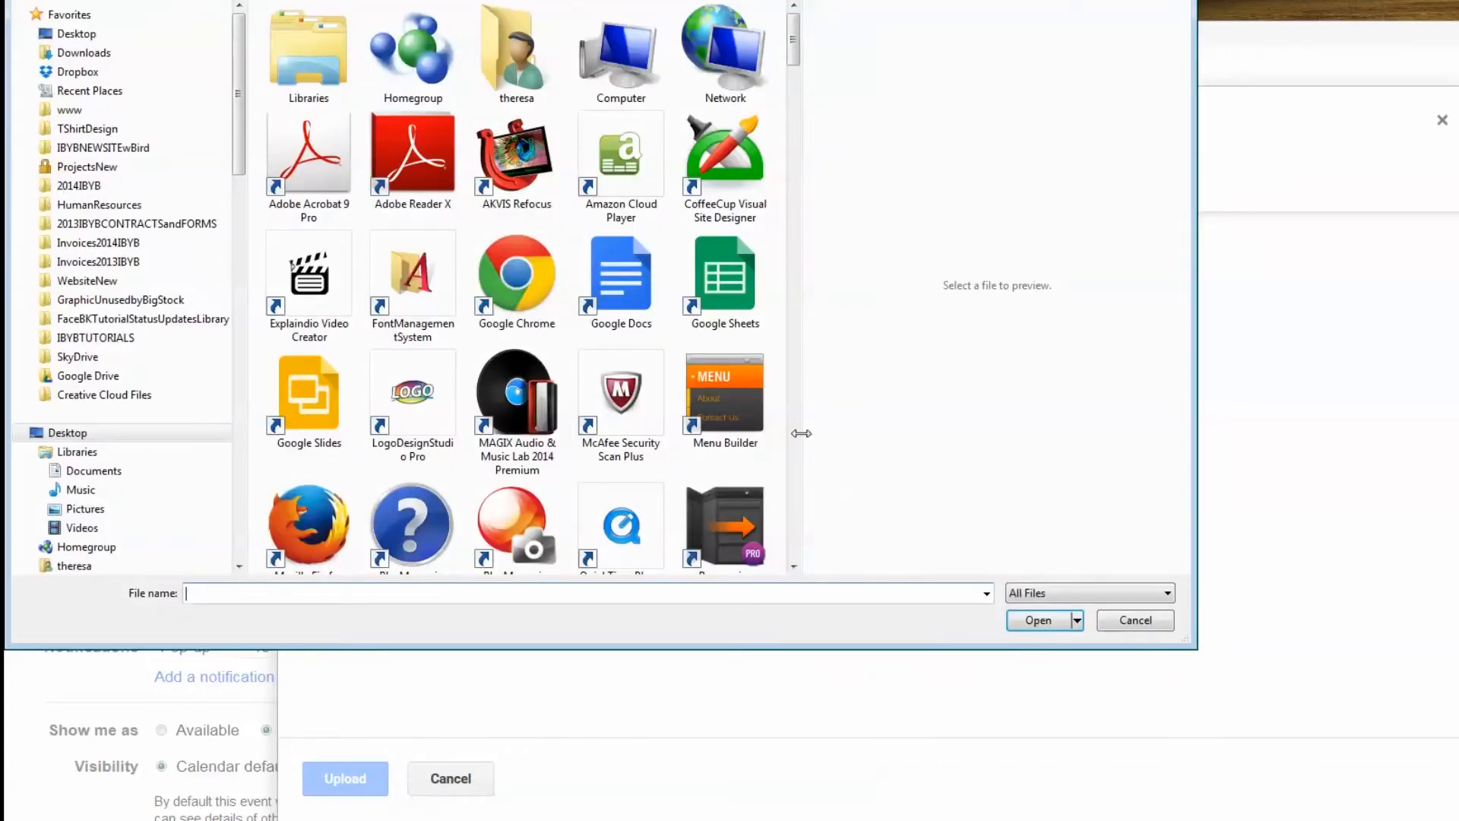
pyautogui.write('goog')
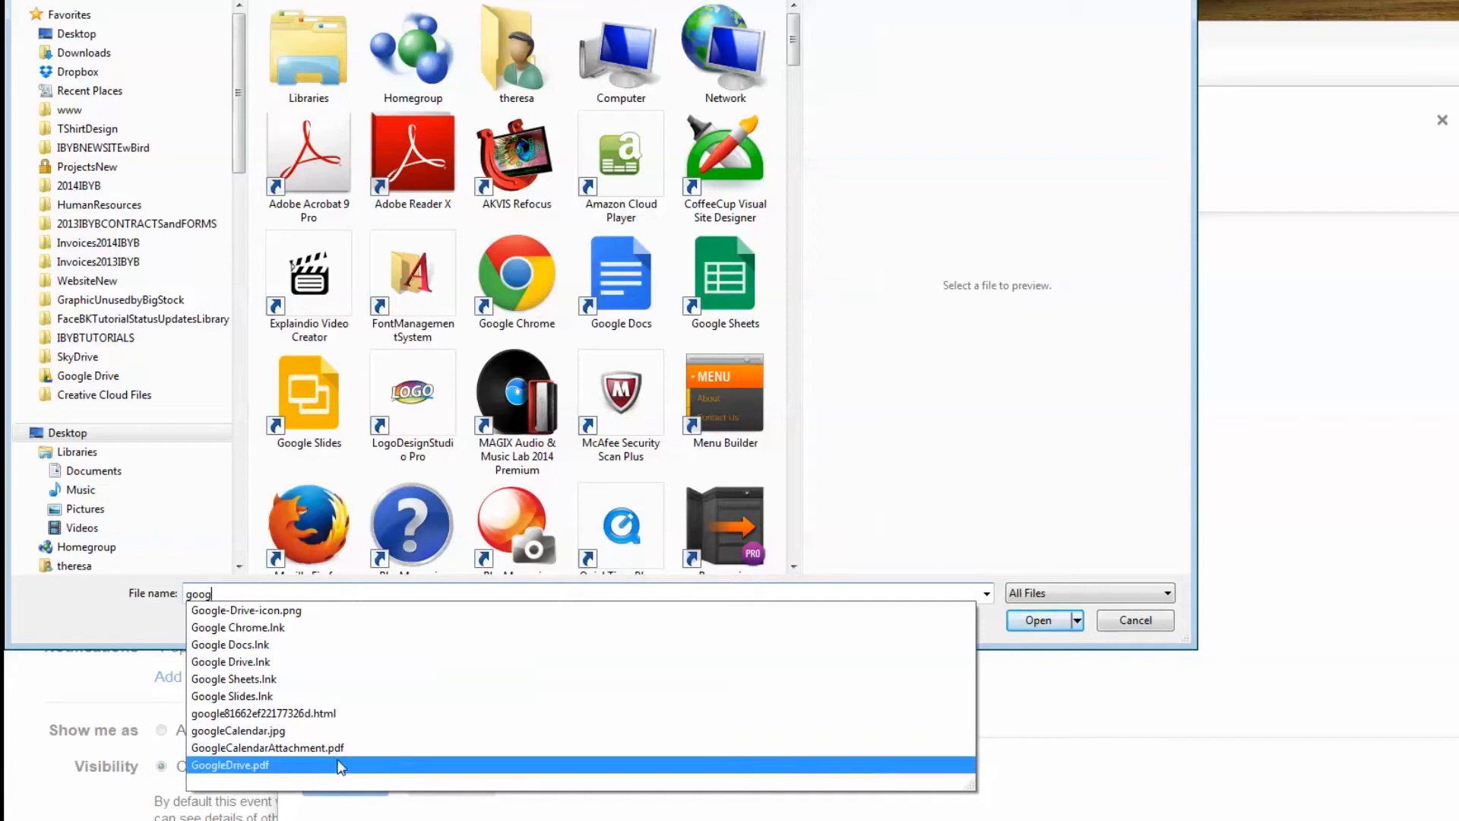
pyautogui.click(271, 765)
pyautogui.click(1035, 619)
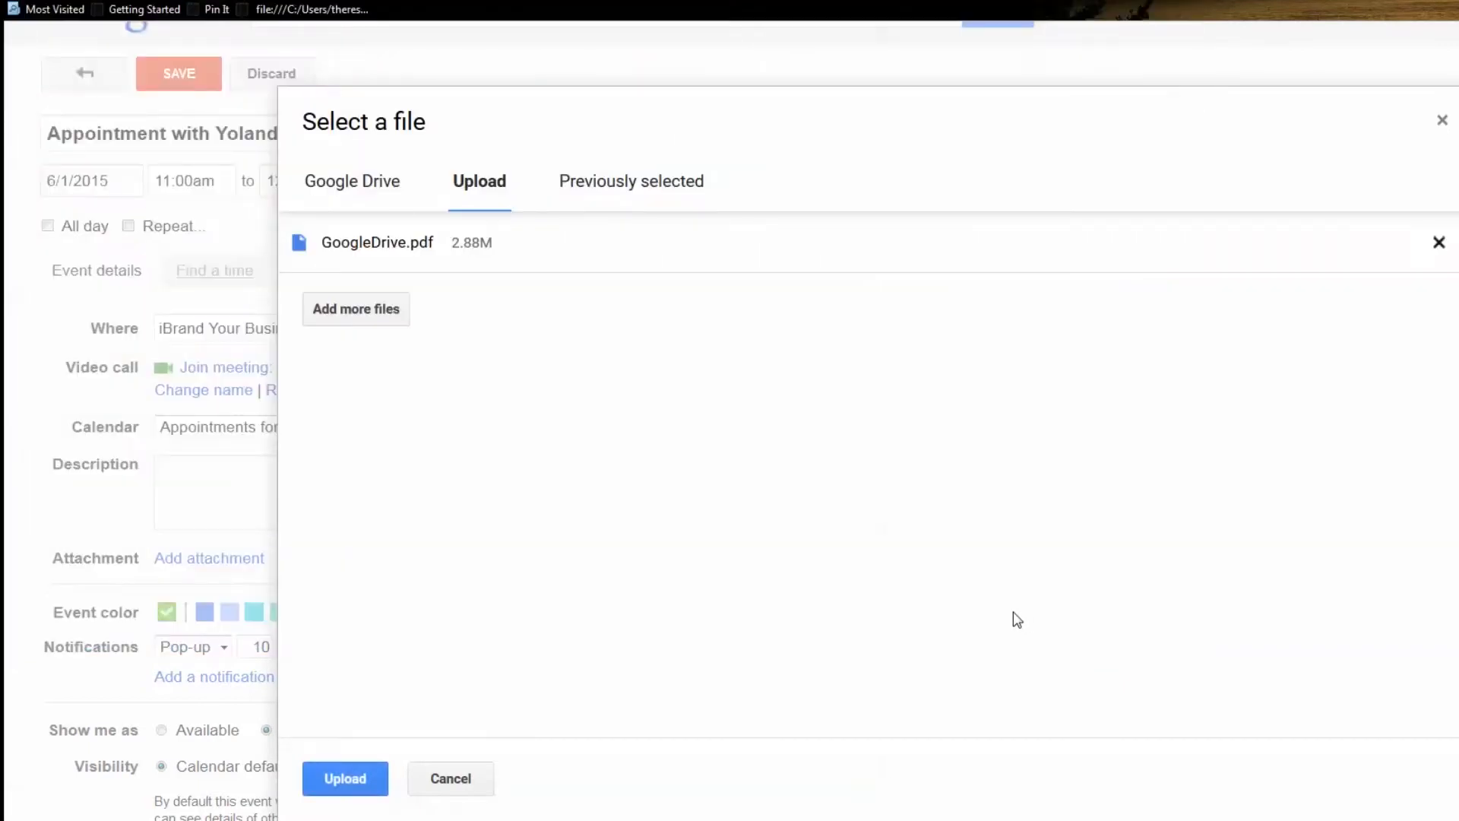
pyautogui.click(364, 791)
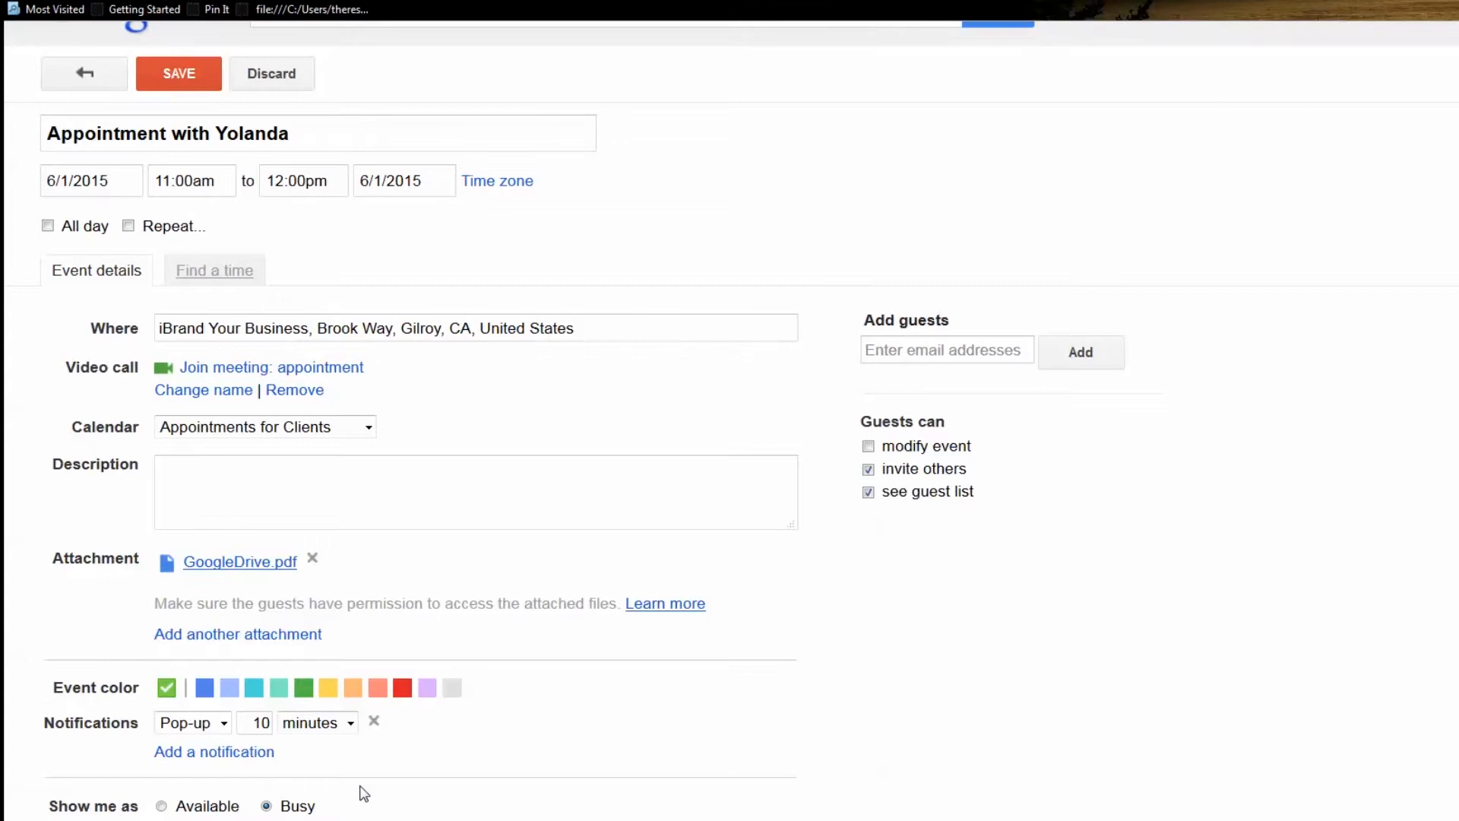
# Add the client as a guest using their pasted e-mail address
pyautogui.scroll(-2, 364, 793)
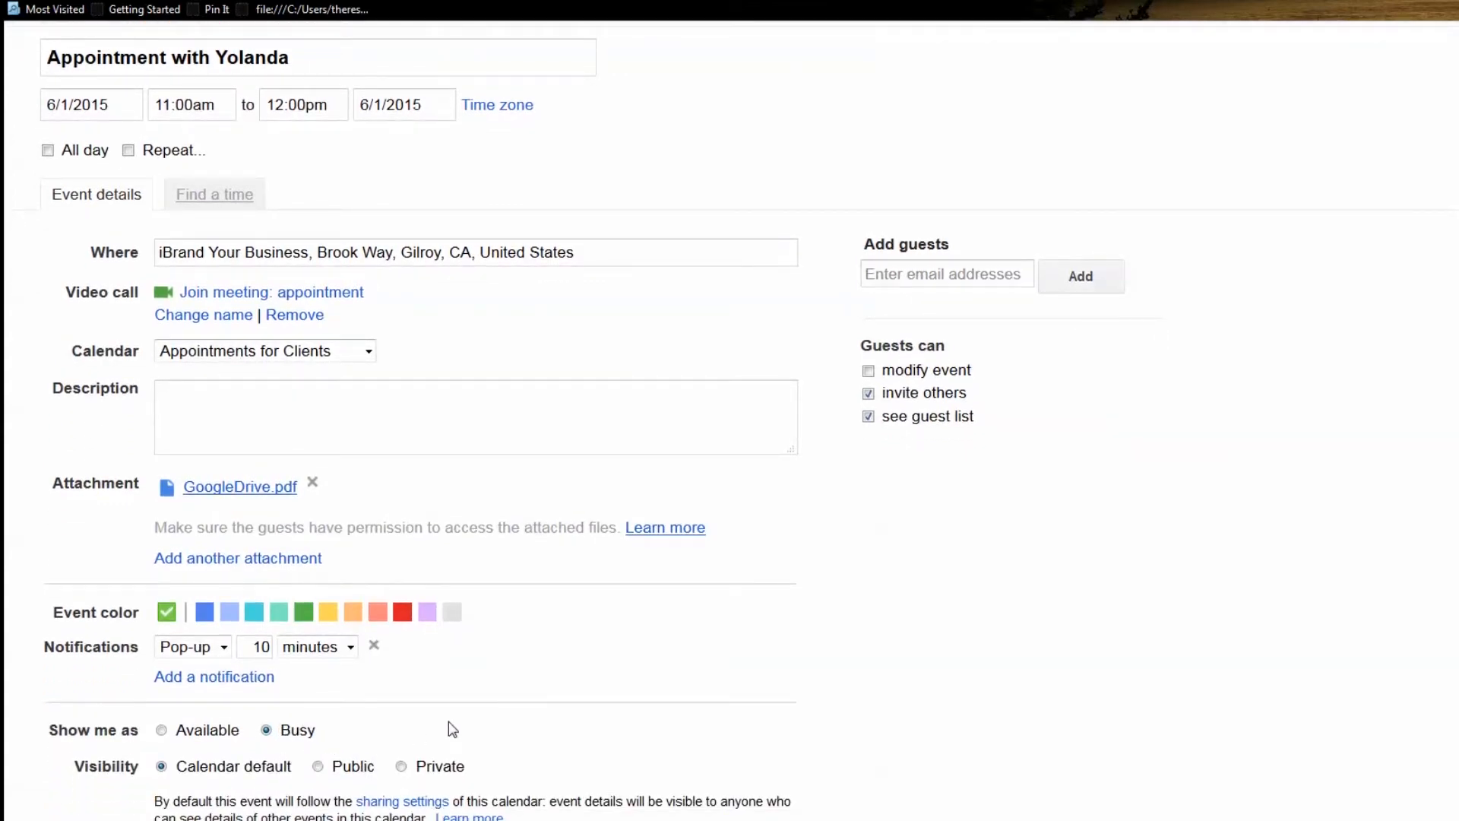
pyautogui.scroll(3, 456, 729)
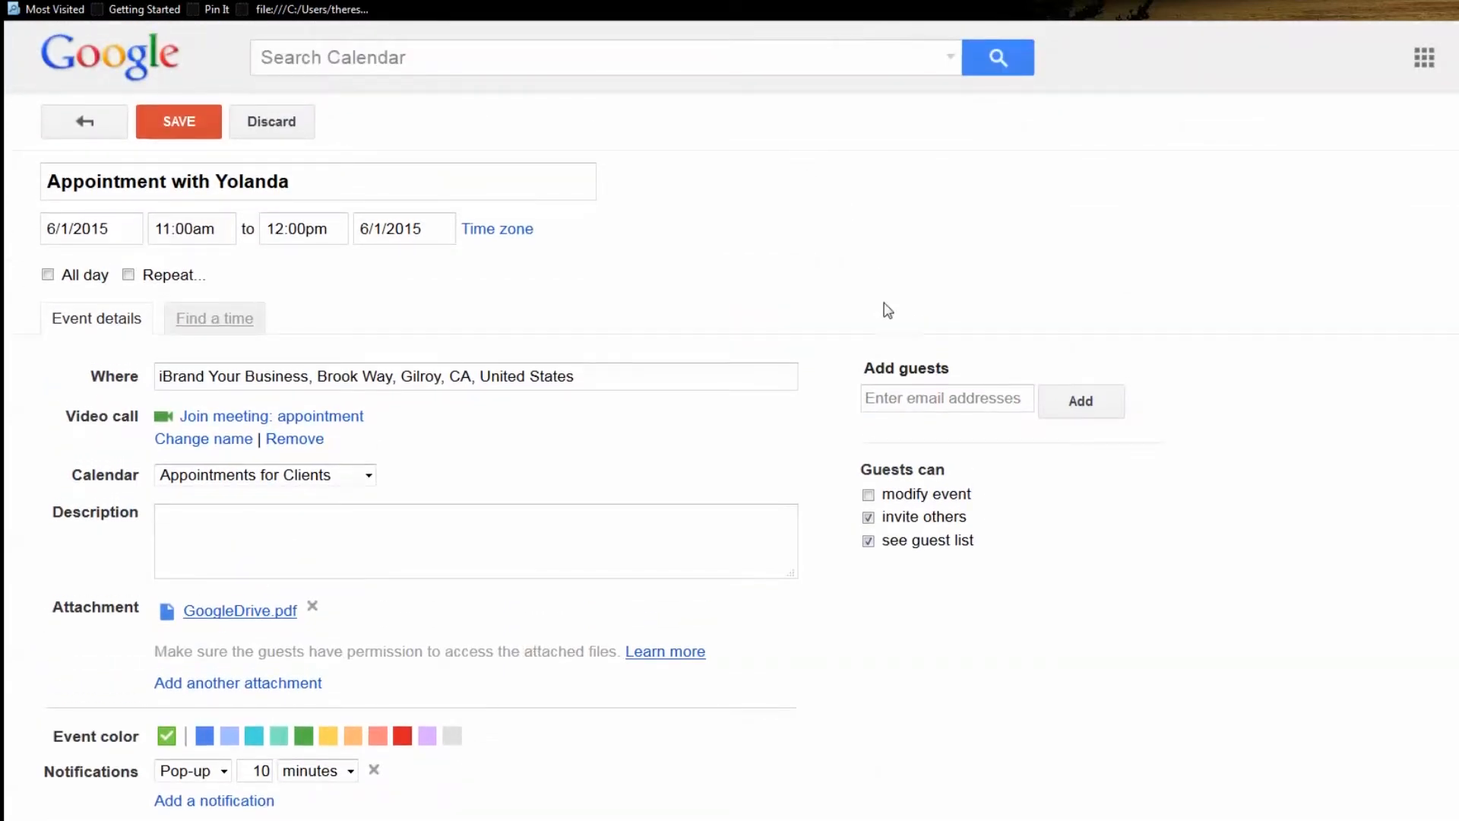
pyautogui.click(895, 397)
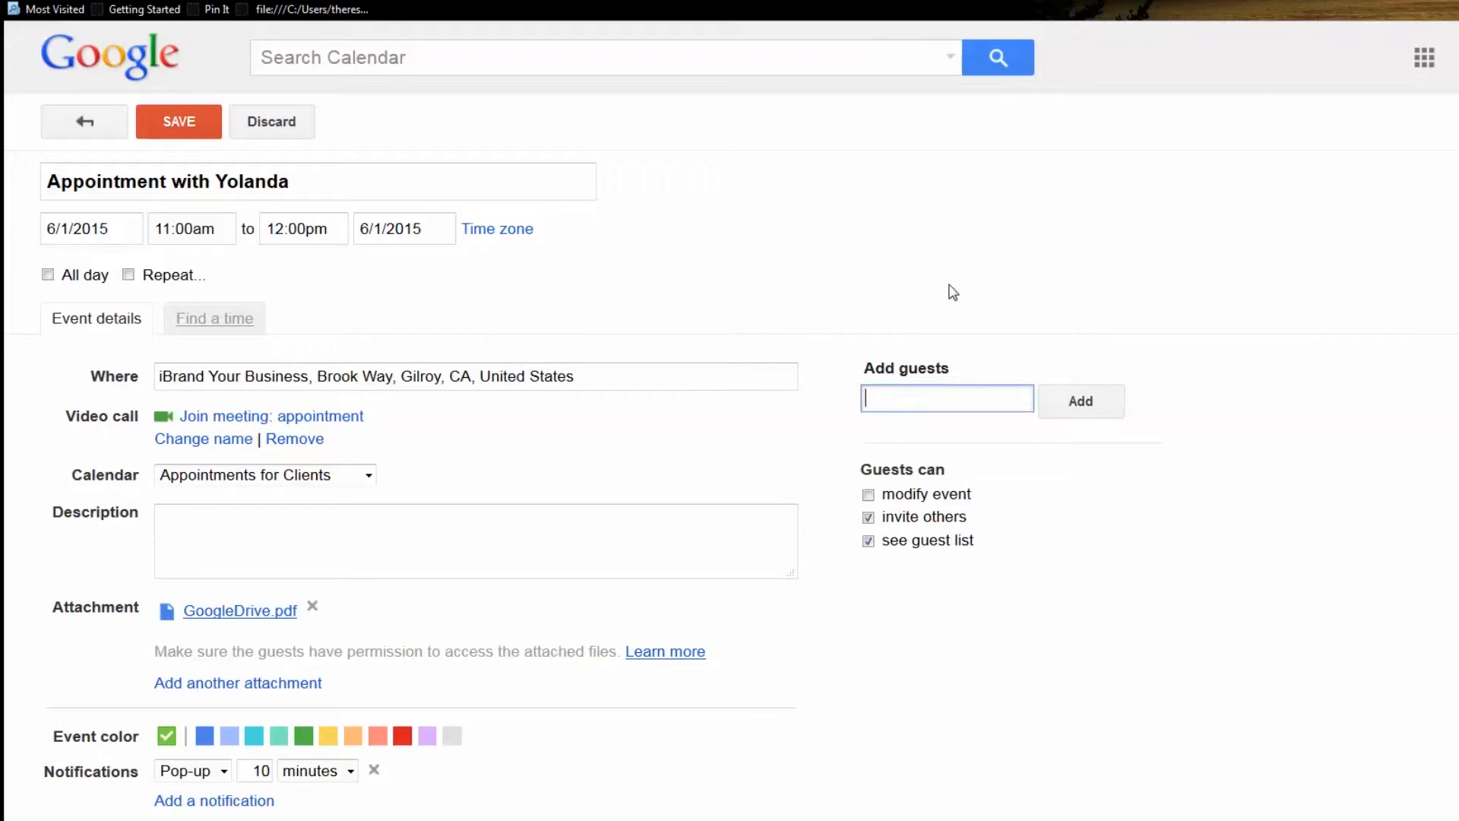
pyautogui.hotkey('ctrl', 'v')
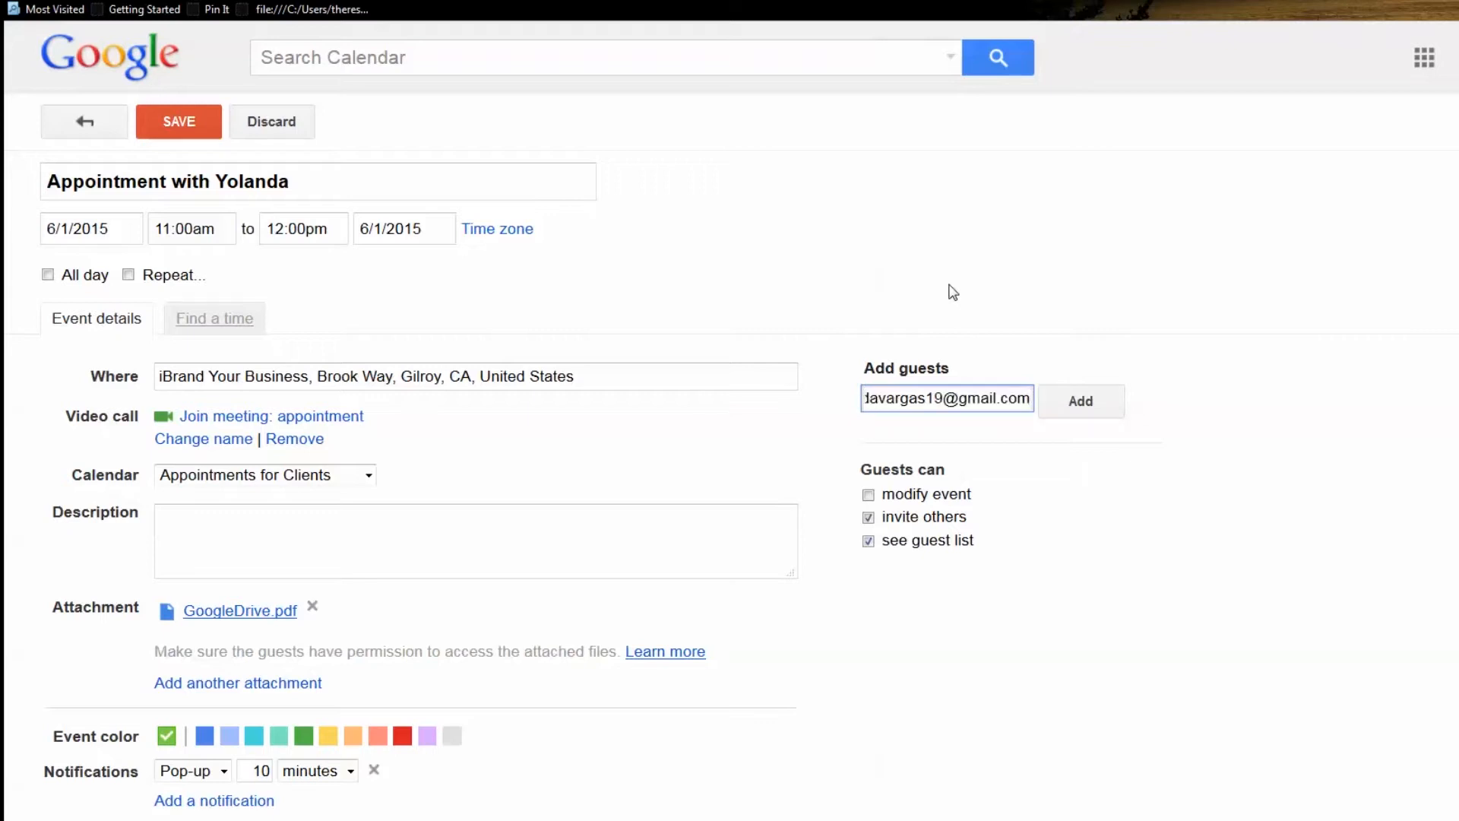
pyautogui.click(1076, 411)
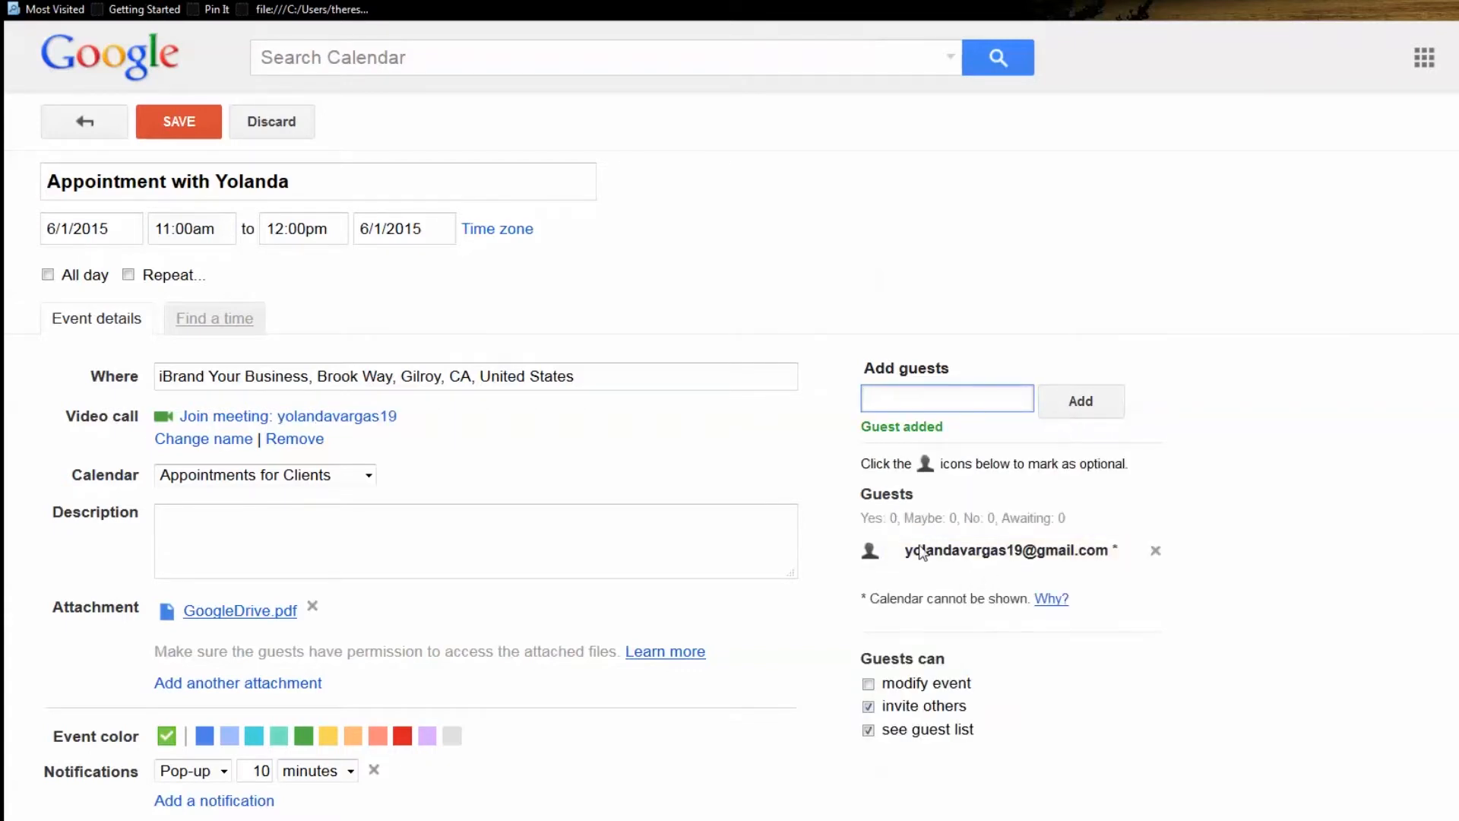
# Uncheck the guest permission to invite others
pyautogui.scroll(-1, 958, 586)
pyautogui.scroll(-1, 955, 574)
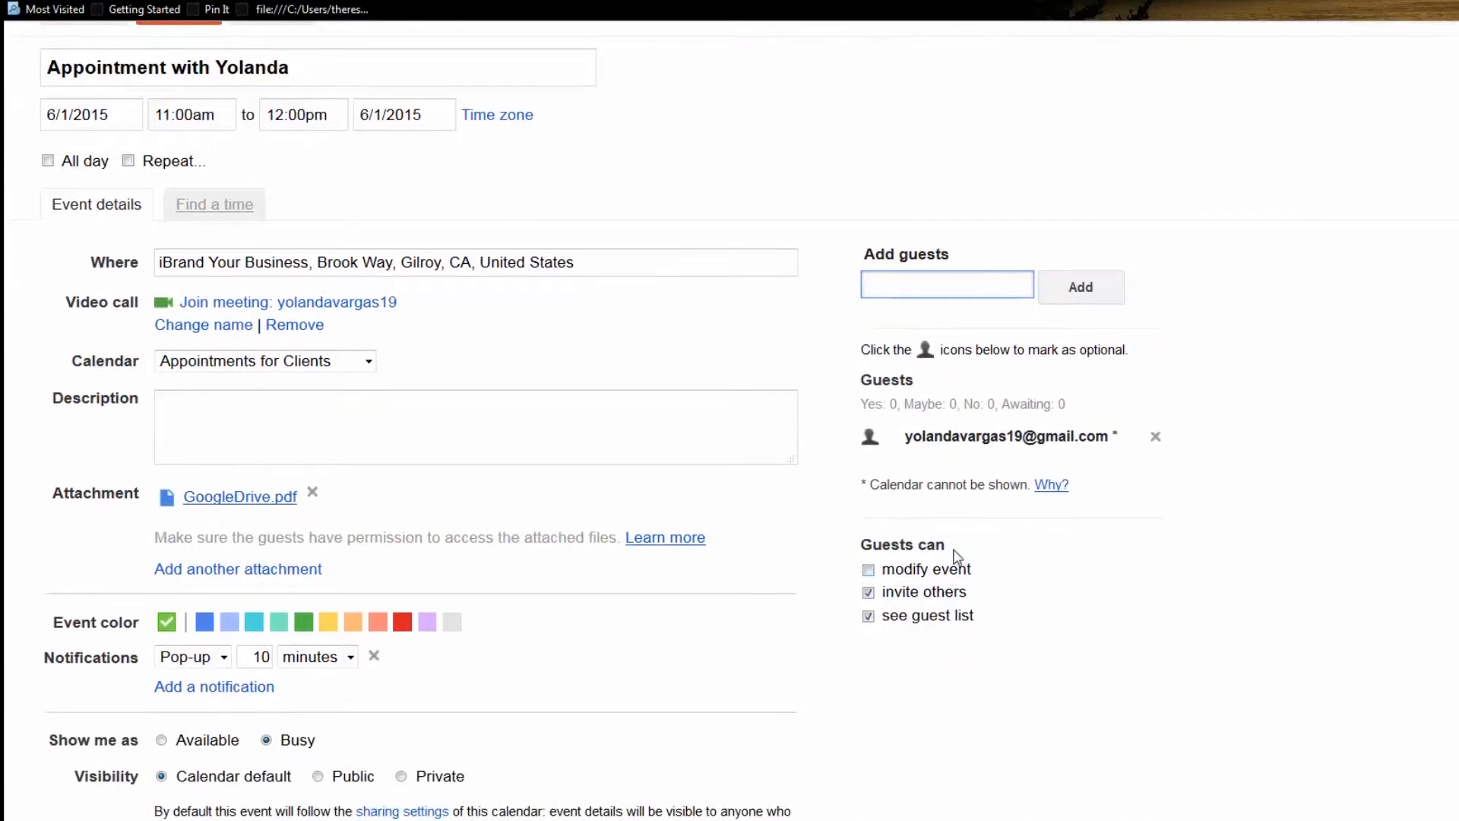
pyautogui.moveTo(951, 561); pyautogui.dragTo(862, 544)
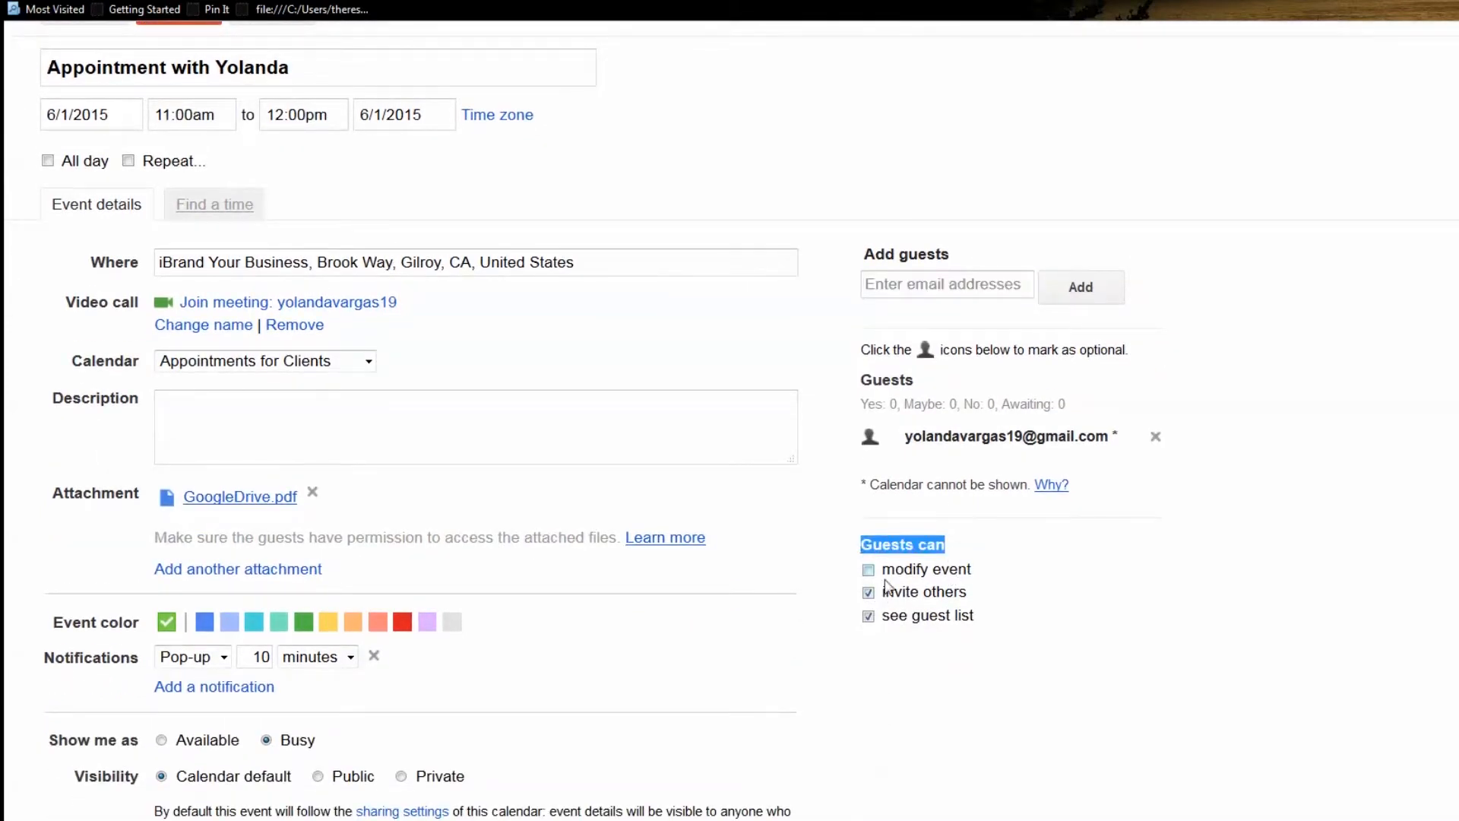
pyautogui.click(879, 650)
pyautogui.click(869, 592)
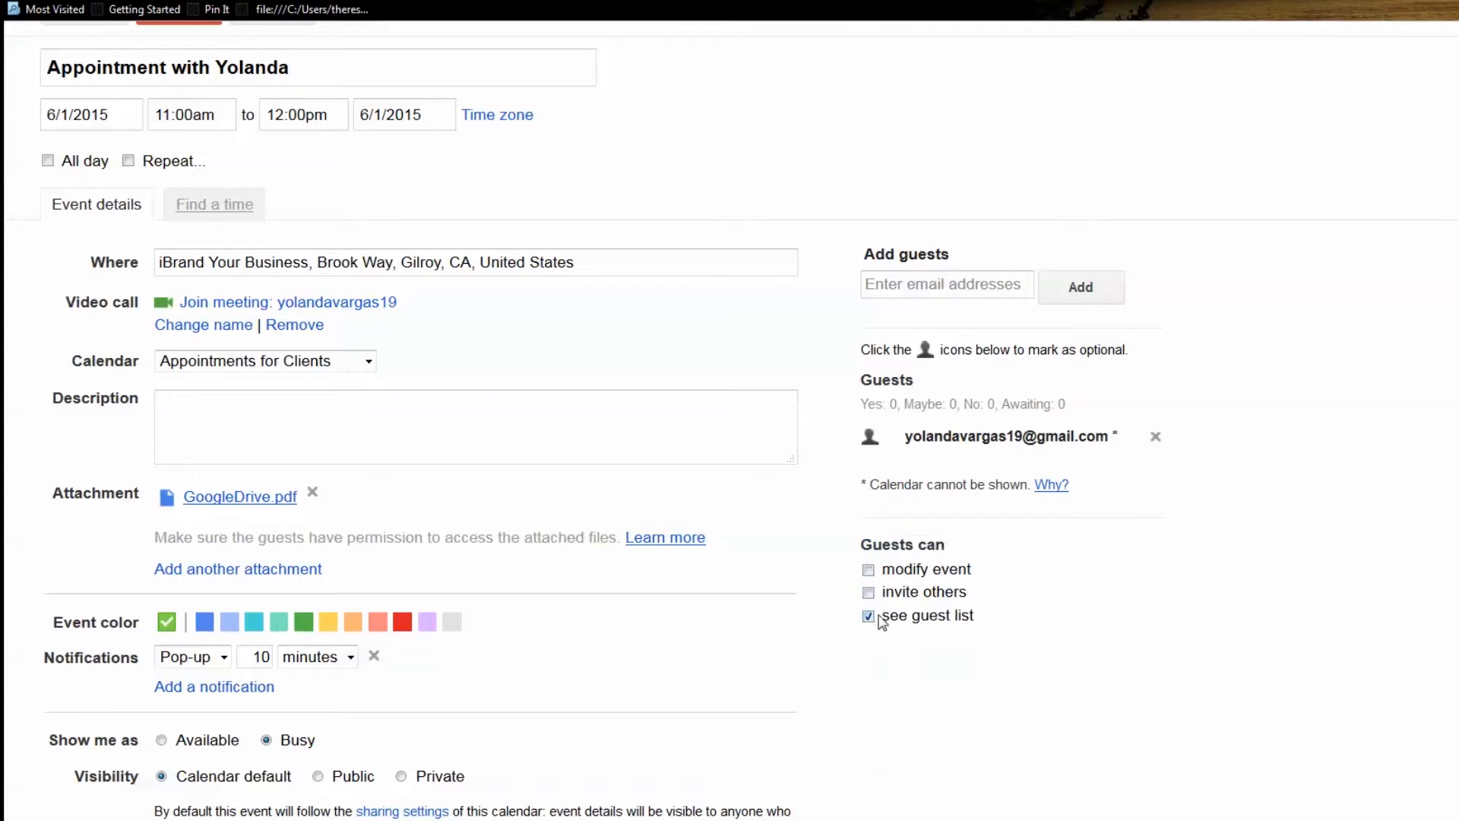
pyautogui.scroll(2, 878, 606)
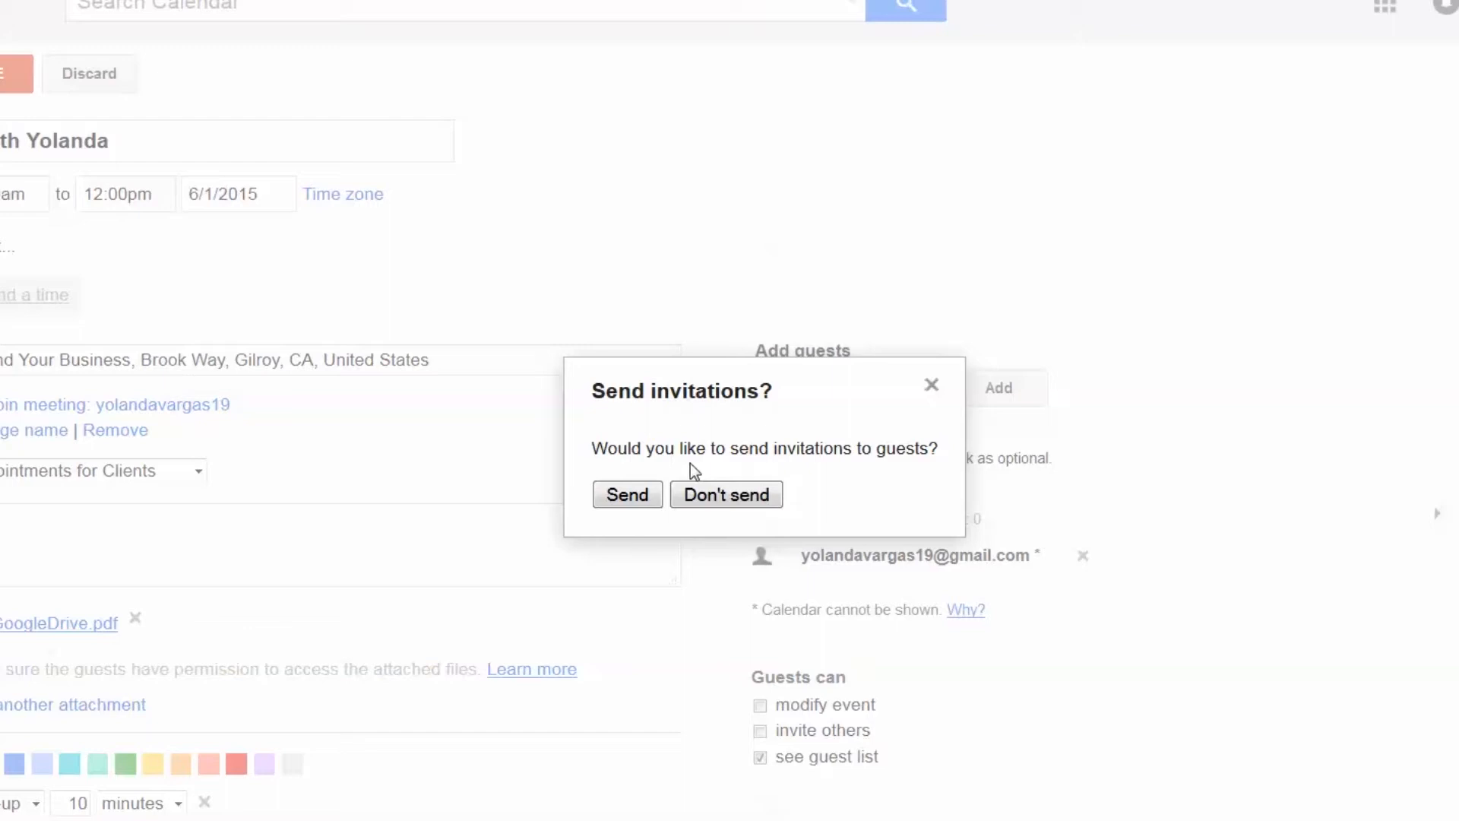
# Send the invitation, then give the appointment the description 'Edited' and save it
pyautogui.click(648, 496)
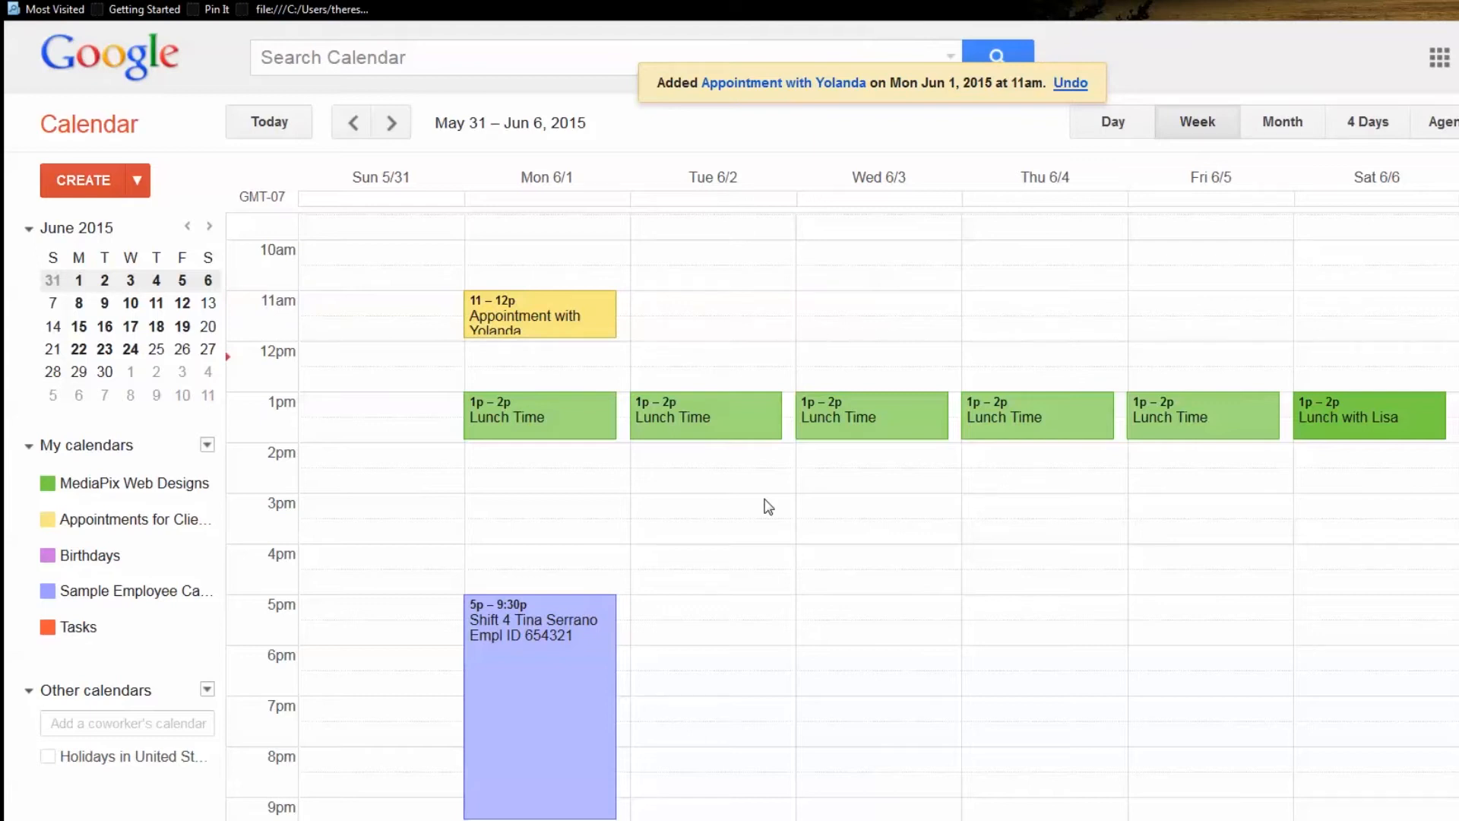
pyautogui.click(513, 335)
pyautogui.click(404, 570)
pyautogui.write('Edited')
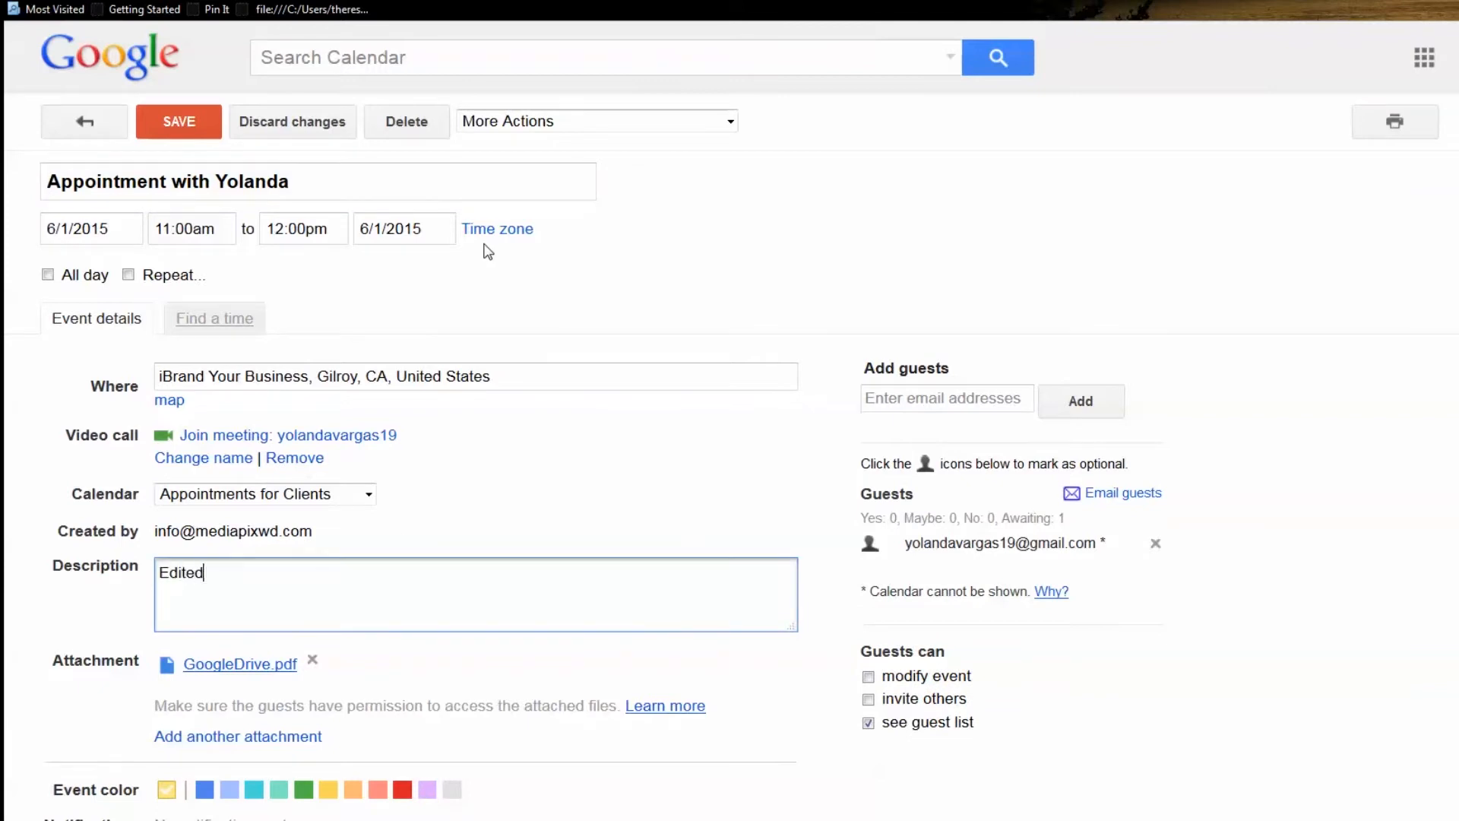
pyautogui.click(181, 122)
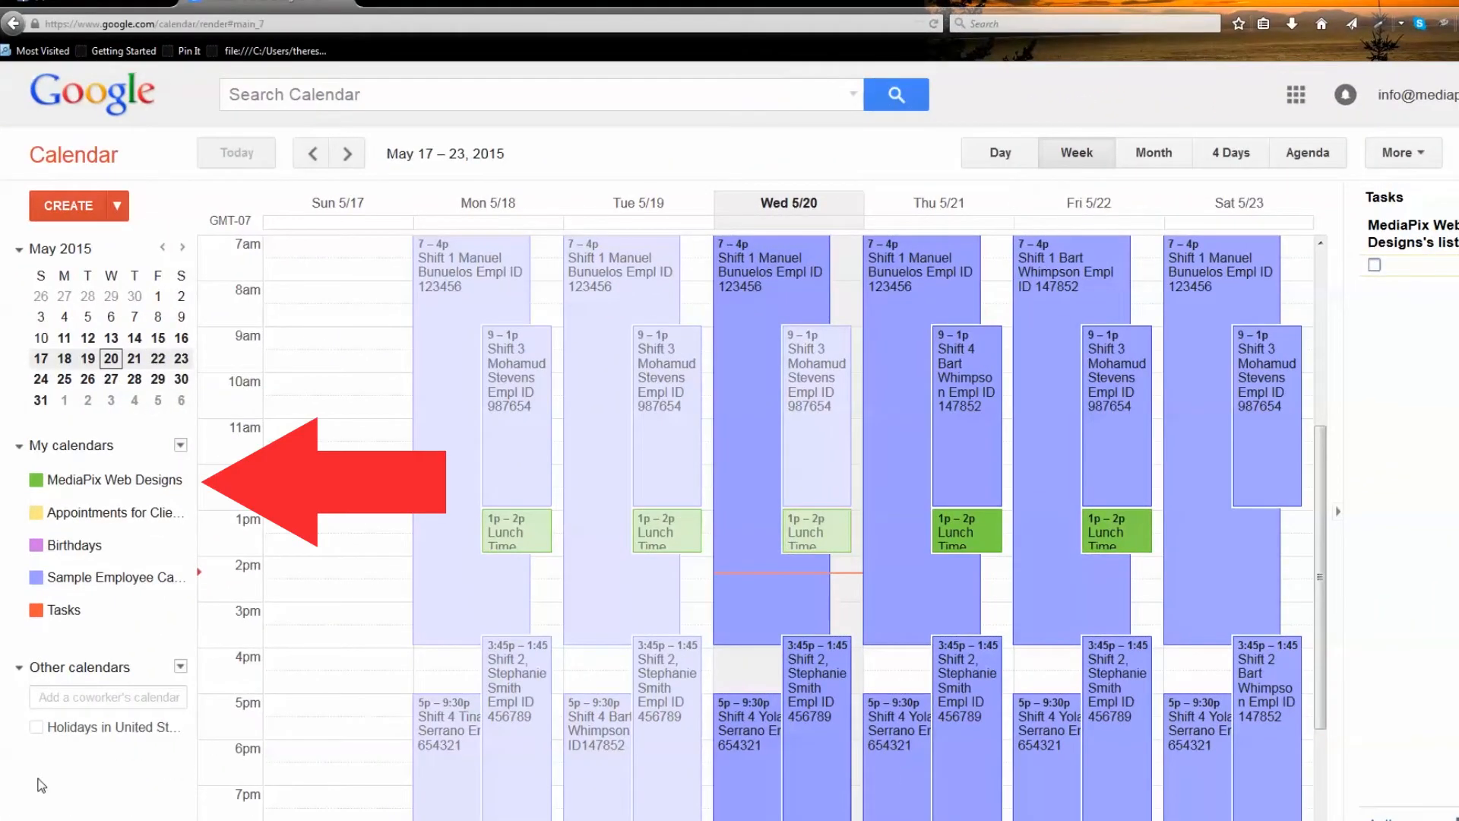
# Hide the Appointments for Clients, Birthdays and Sample Employee calendars
pyautogui.moveTo(154, 495)
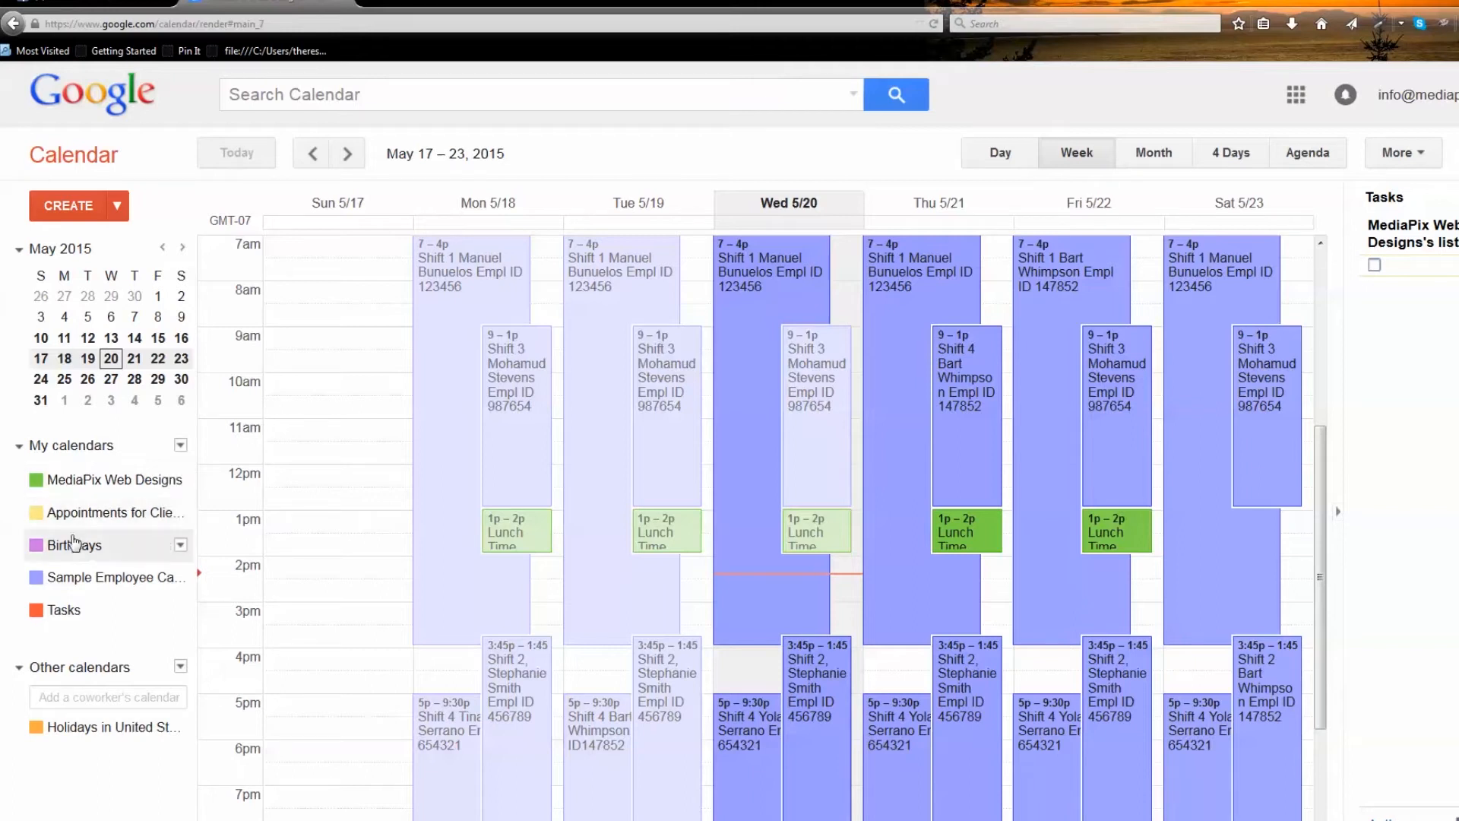
pyautogui.click(36, 512)
pyautogui.click(36, 545)
pyautogui.click(35, 578)
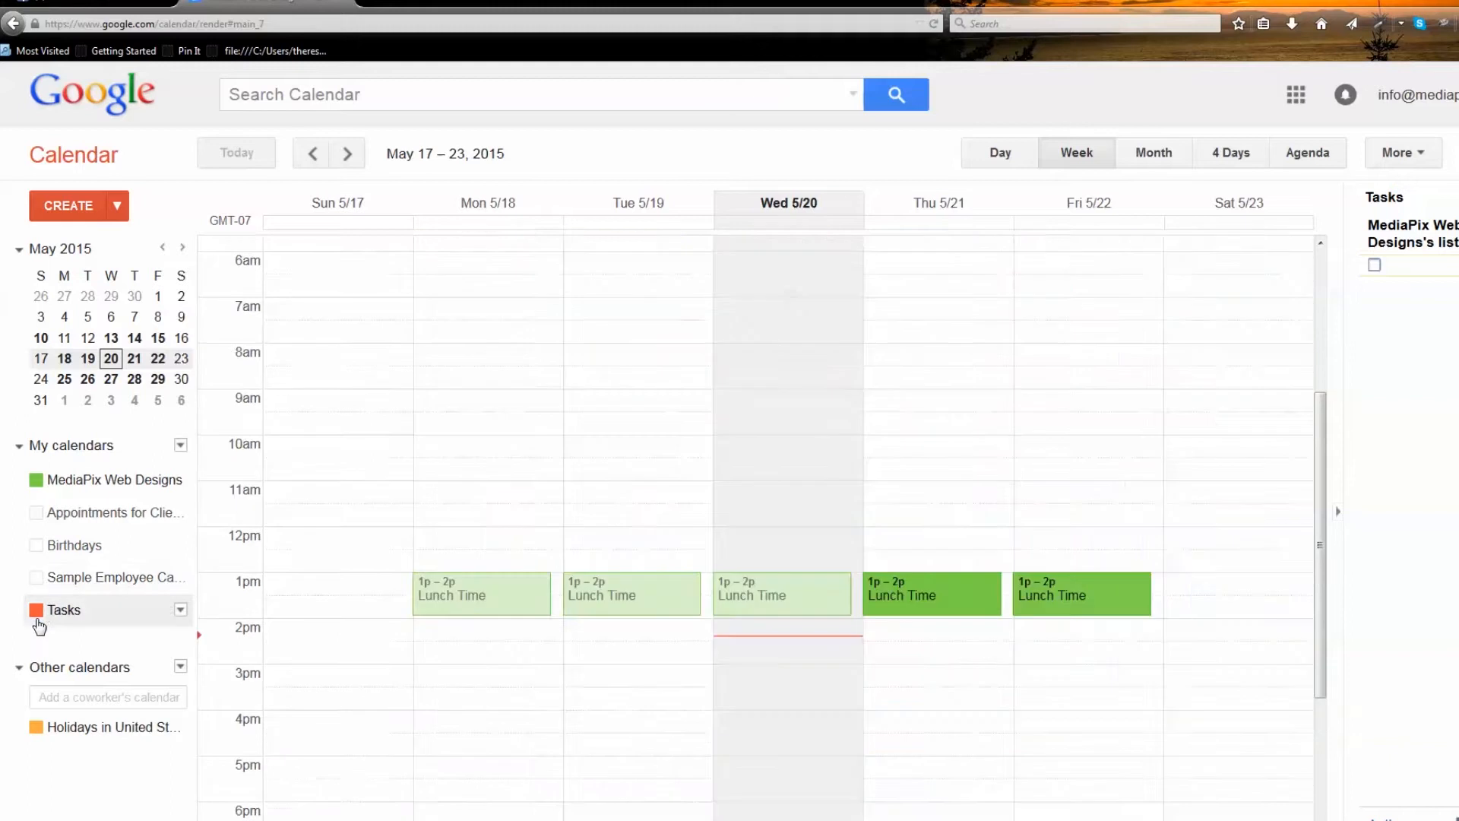
# Display only MediaPix Web Designs, then also show Appointments for Clients and Birthdays
pyautogui.click(180, 479)
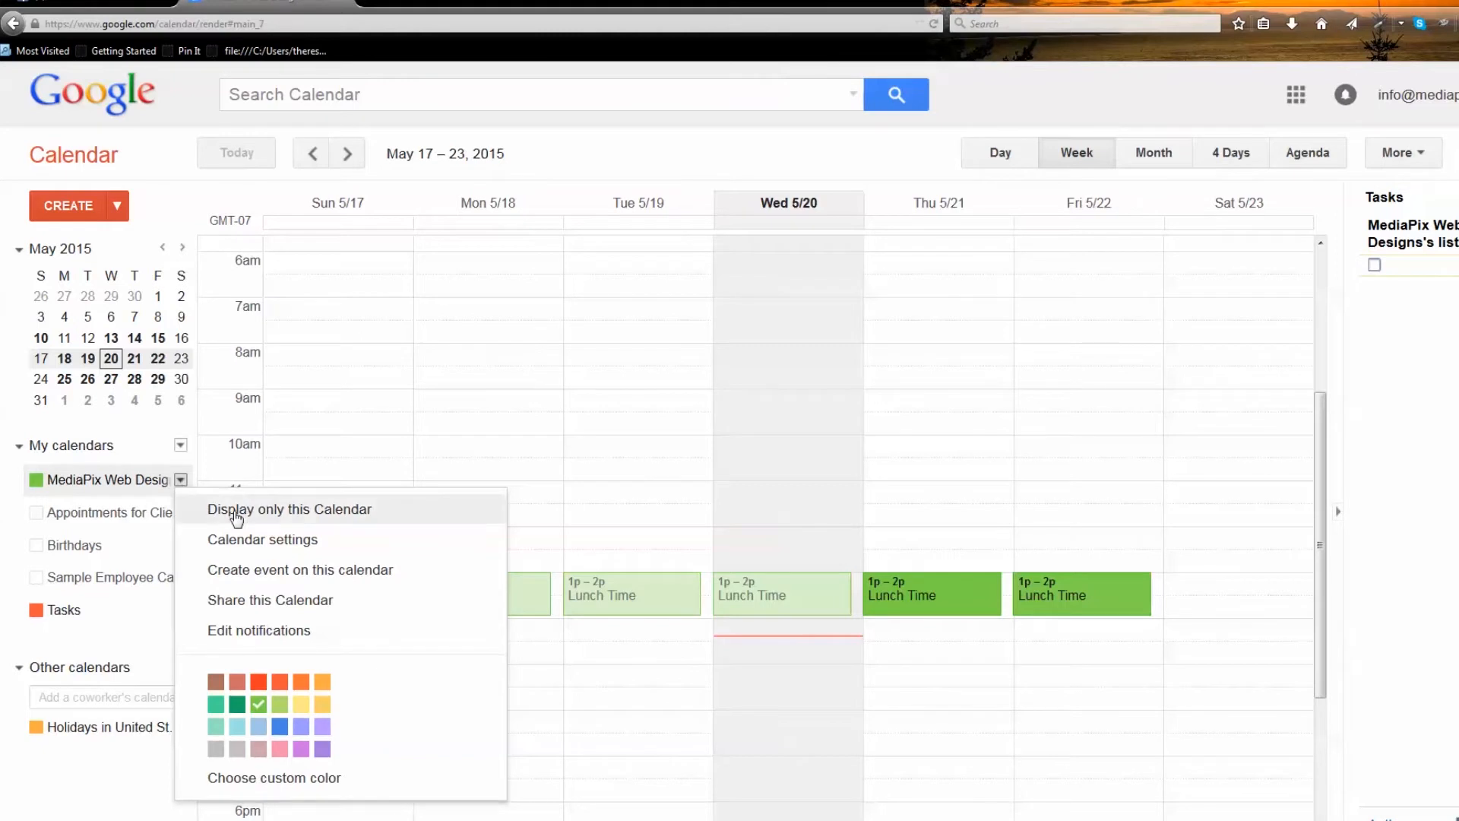
pyautogui.click(235, 509)
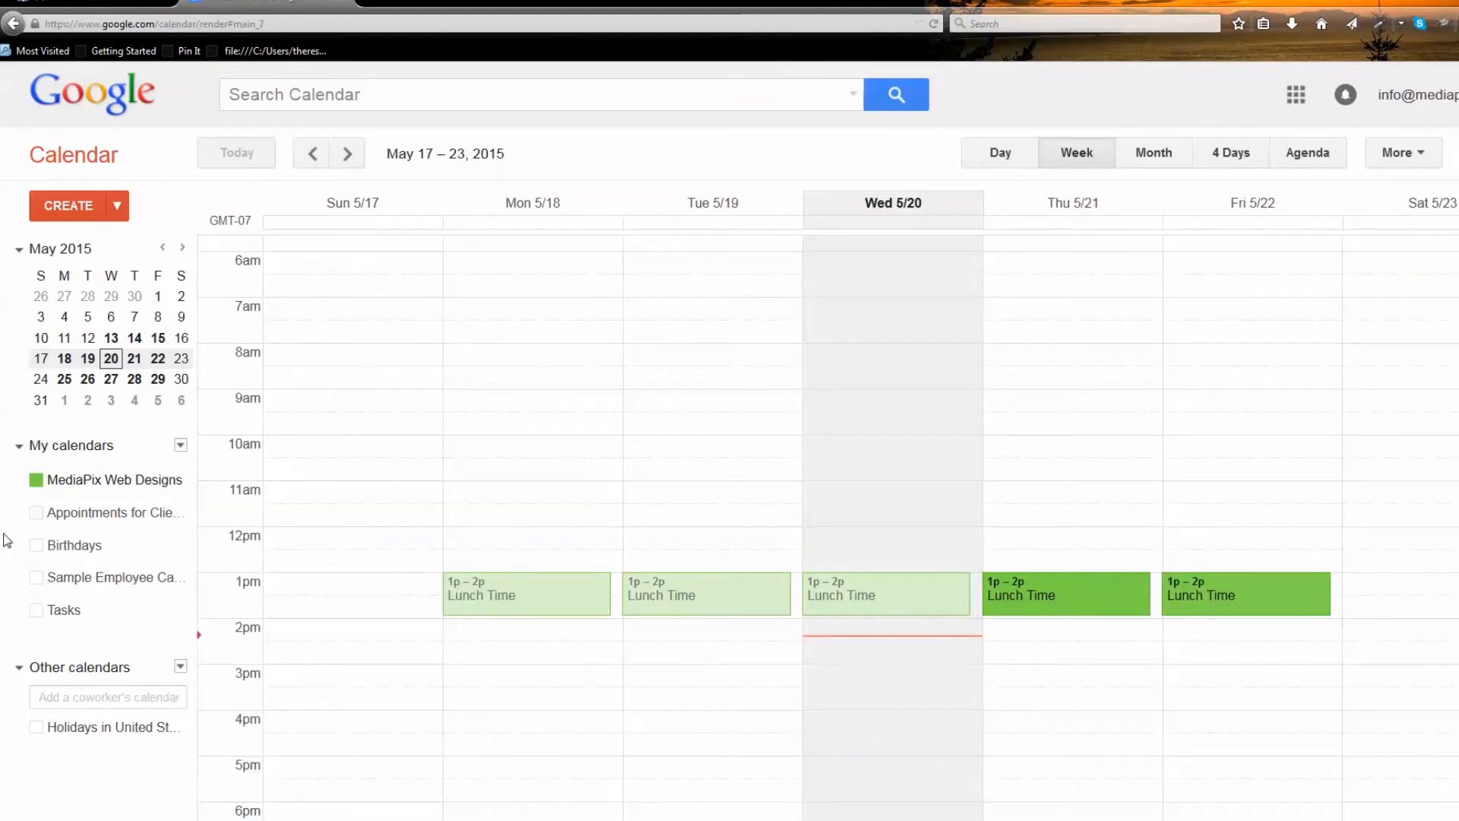
pyautogui.click(36, 516)
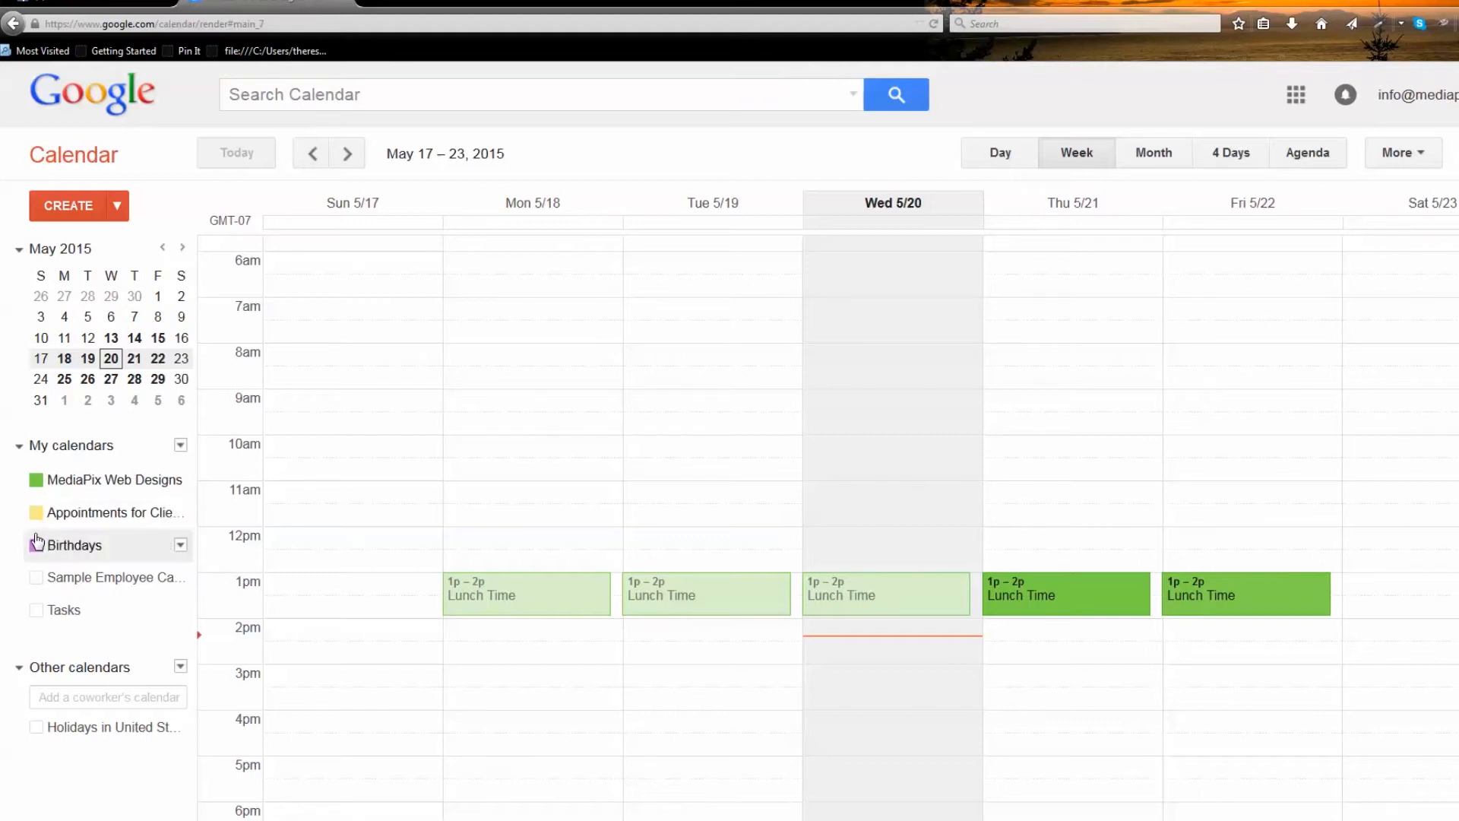
pyautogui.click(36, 546)
pyautogui.click(36, 578)
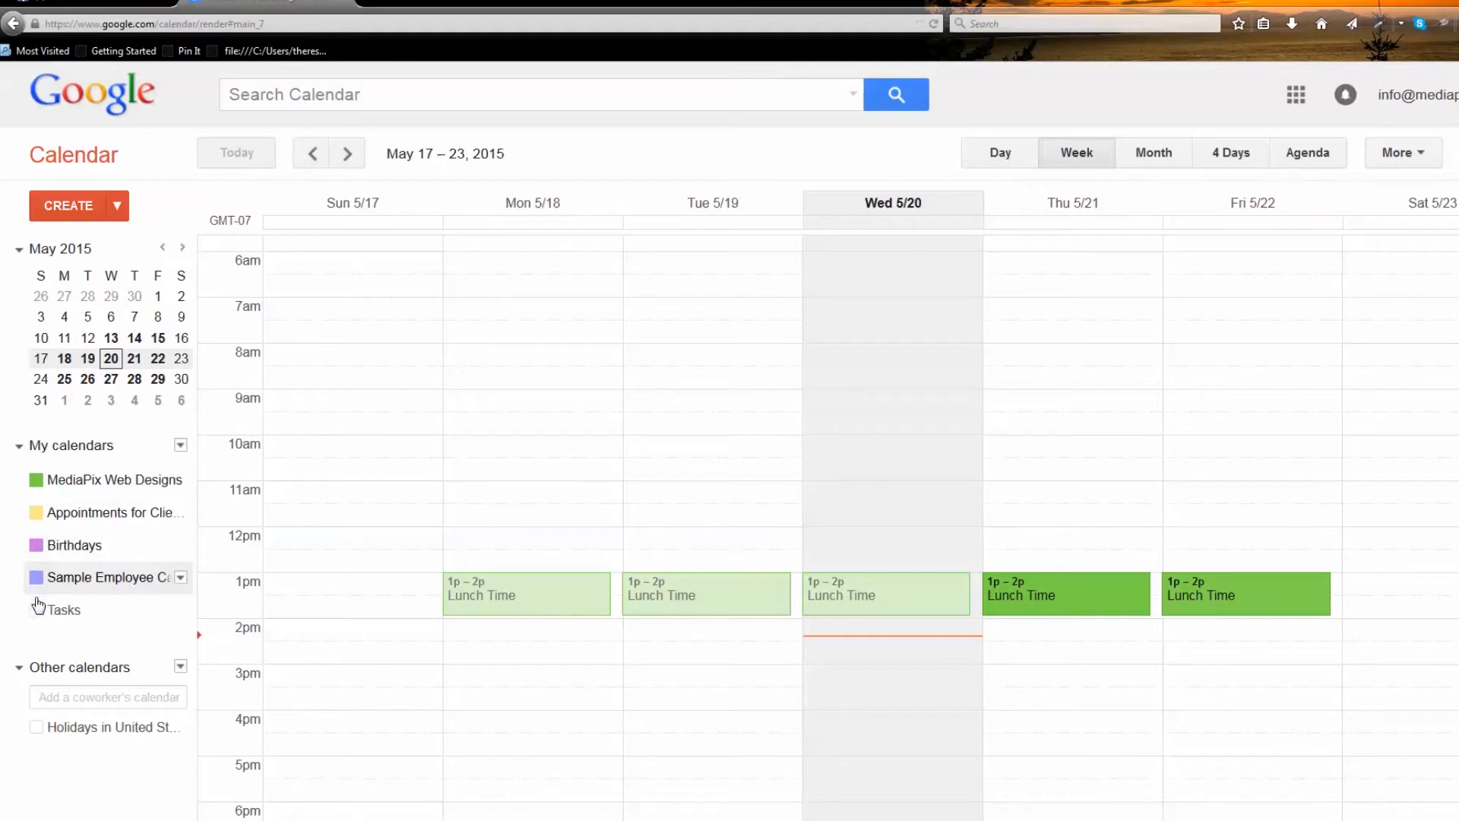
pyautogui.click(35, 610)
pyautogui.click(36, 609)
pyautogui.click(36, 578)
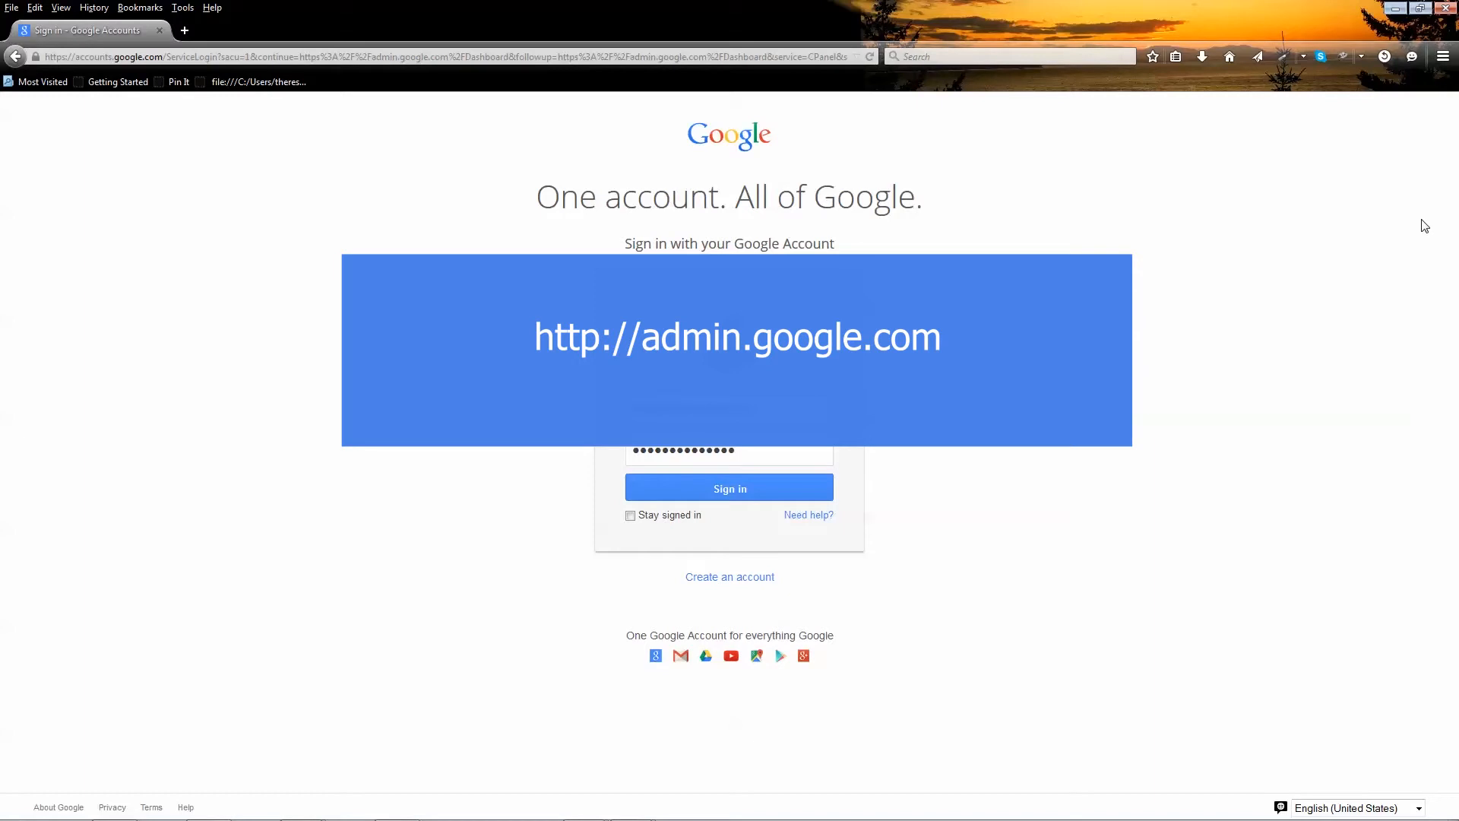
# Sign in and go to Apps > Google Apps > Calendar settings in the Admin console
pyautogui.click(721, 499)
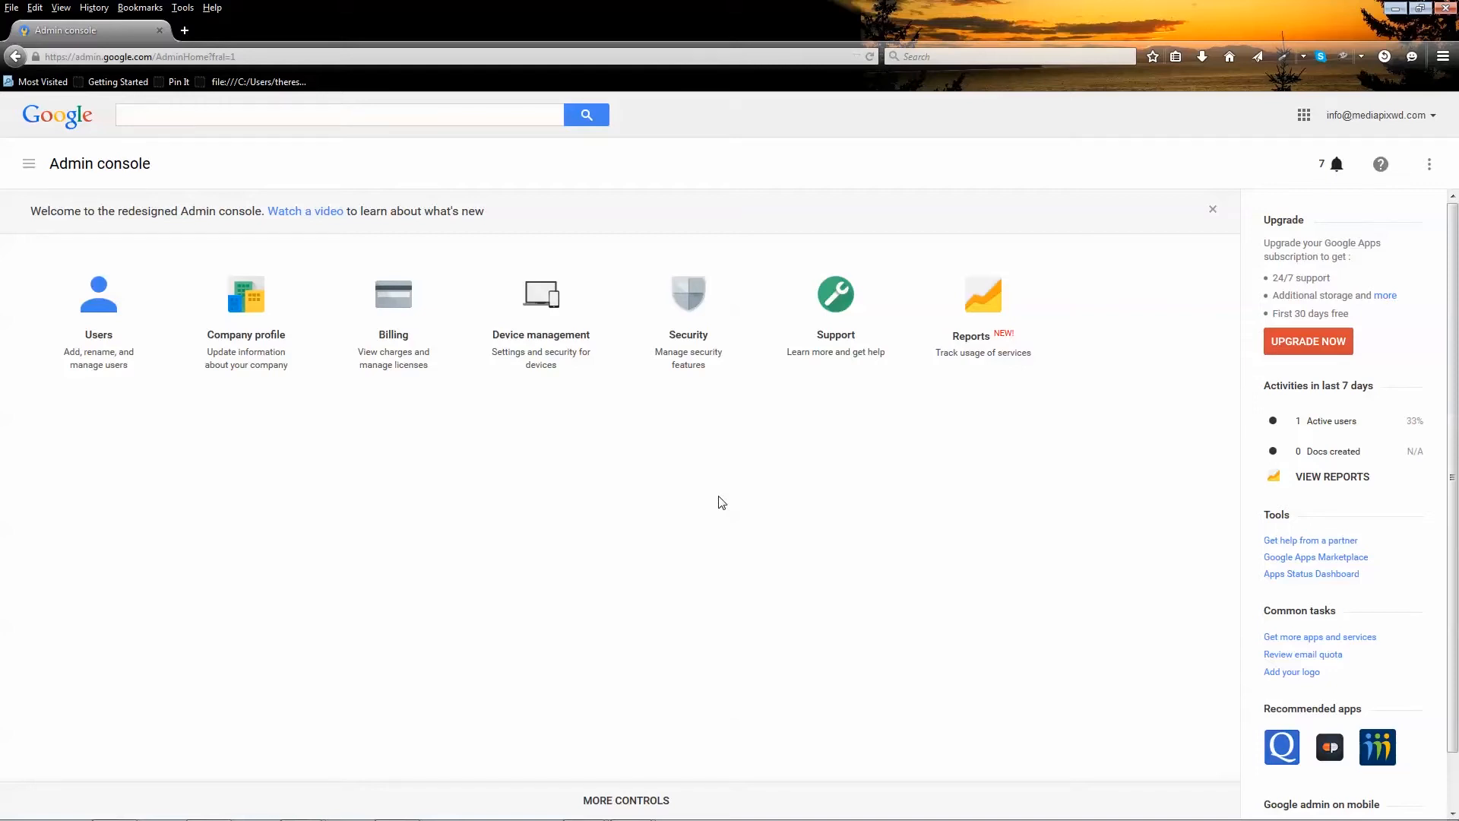
pyautogui.click(641, 806)
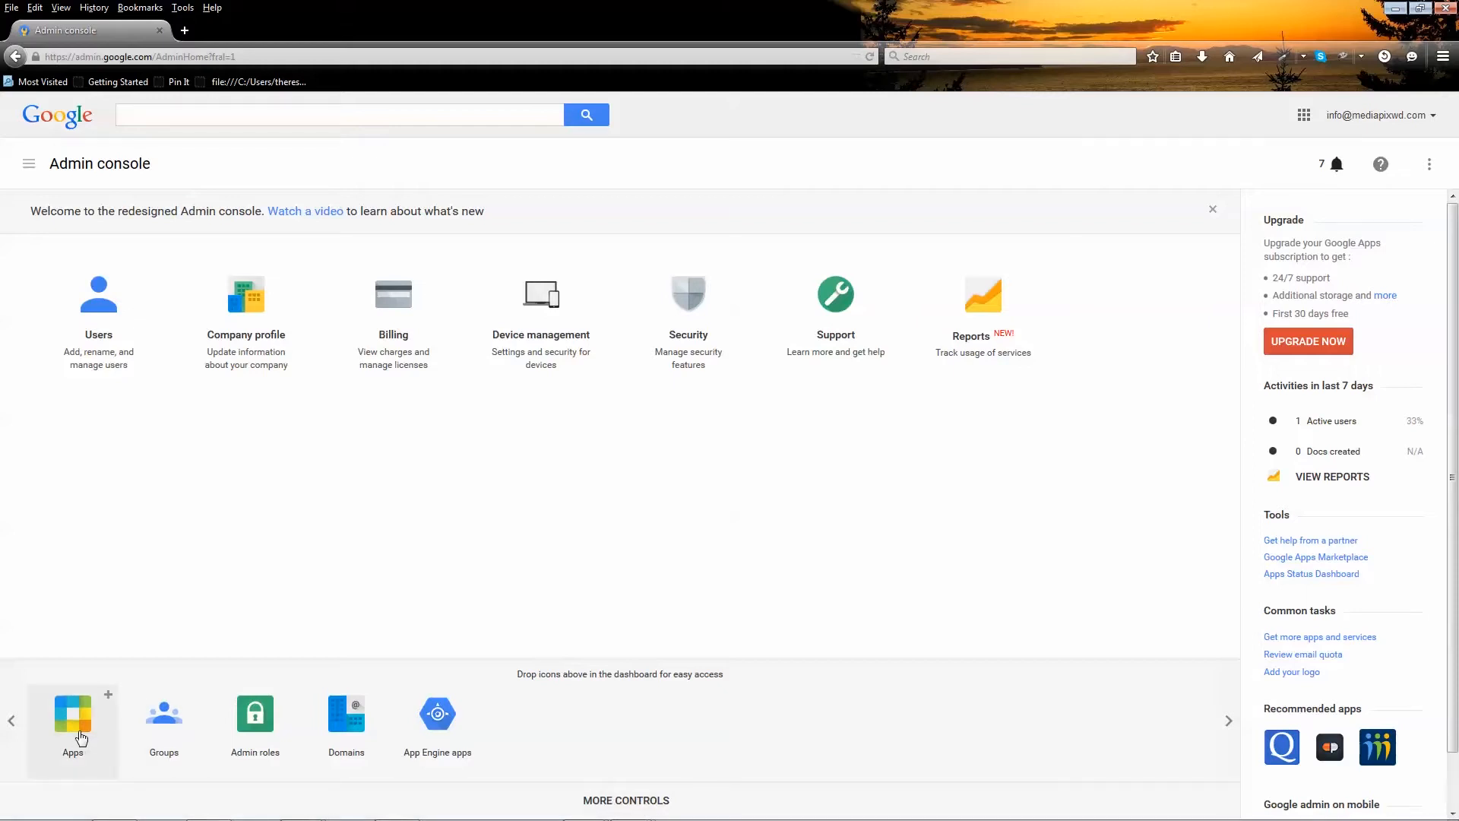
pyautogui.click(74, 718)
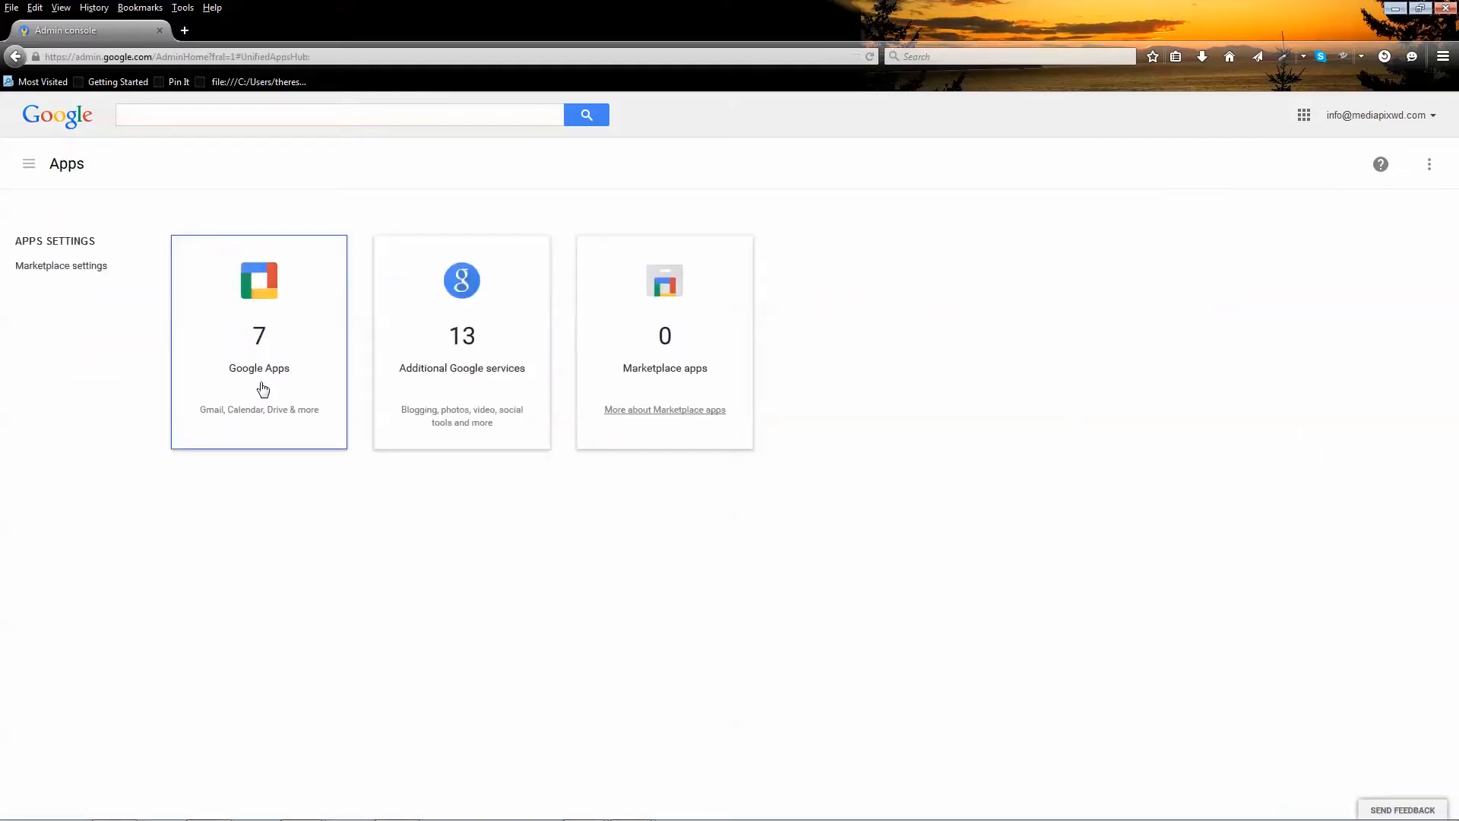
pyautogui.click(263, 389)
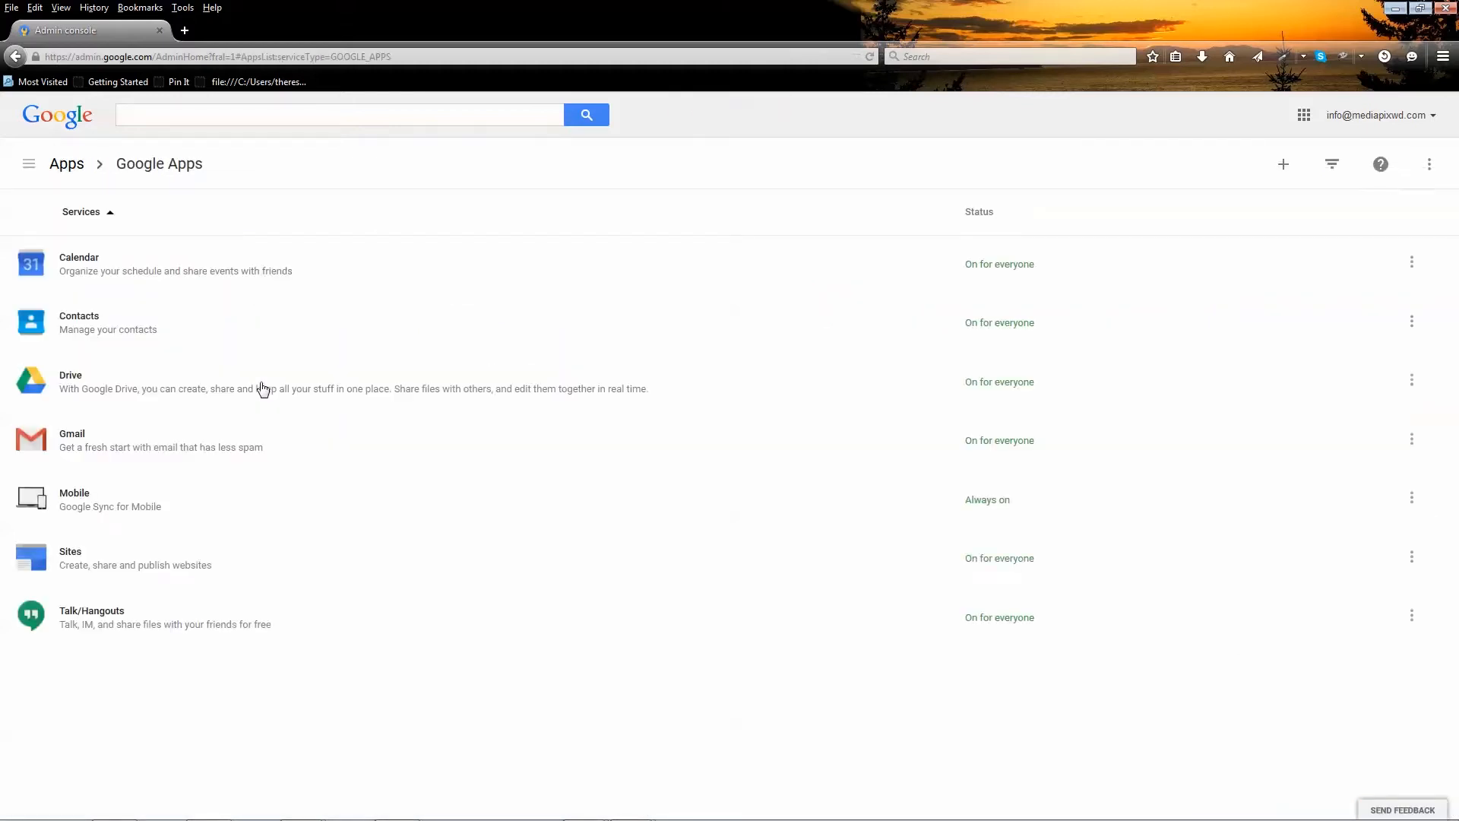
pyautogui.click(91, 282)
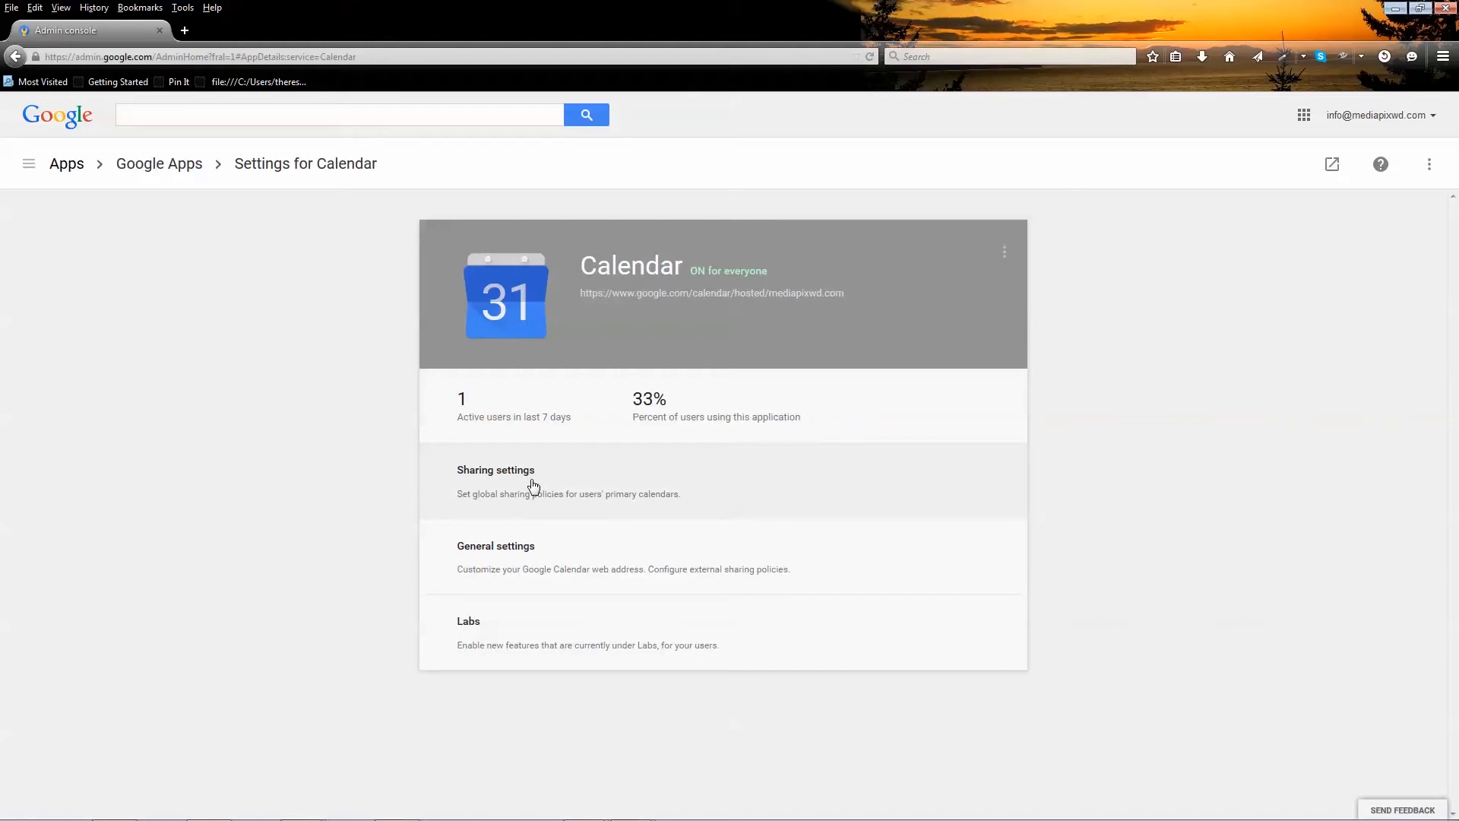
# Set external sharing to 'Share all information, and allow managing of calendars' and save
pyautogui.click(483, 562)
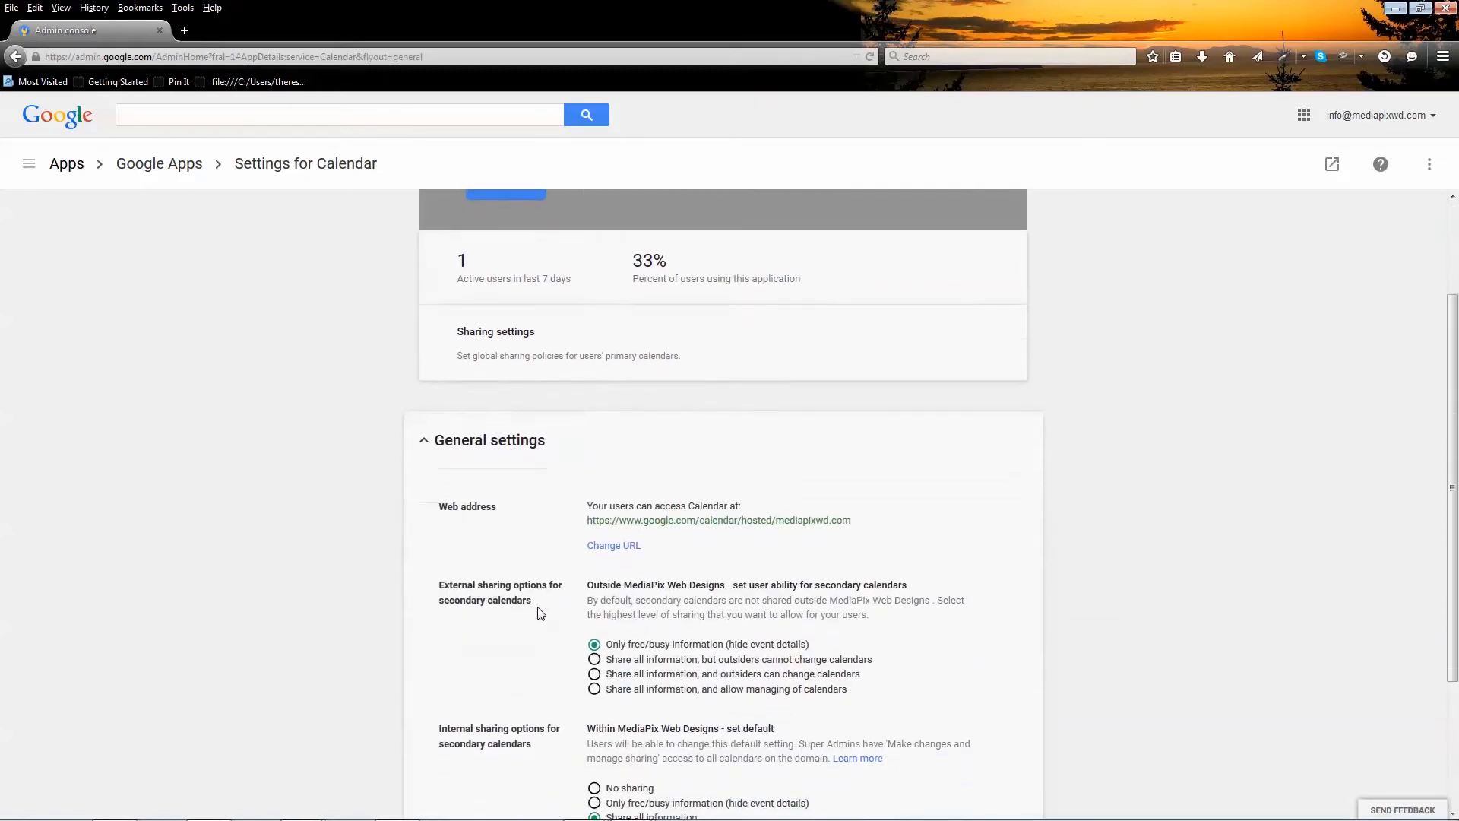
pyautogui.moveTo(438, 574); pyautogui.dragTo(563, 593)
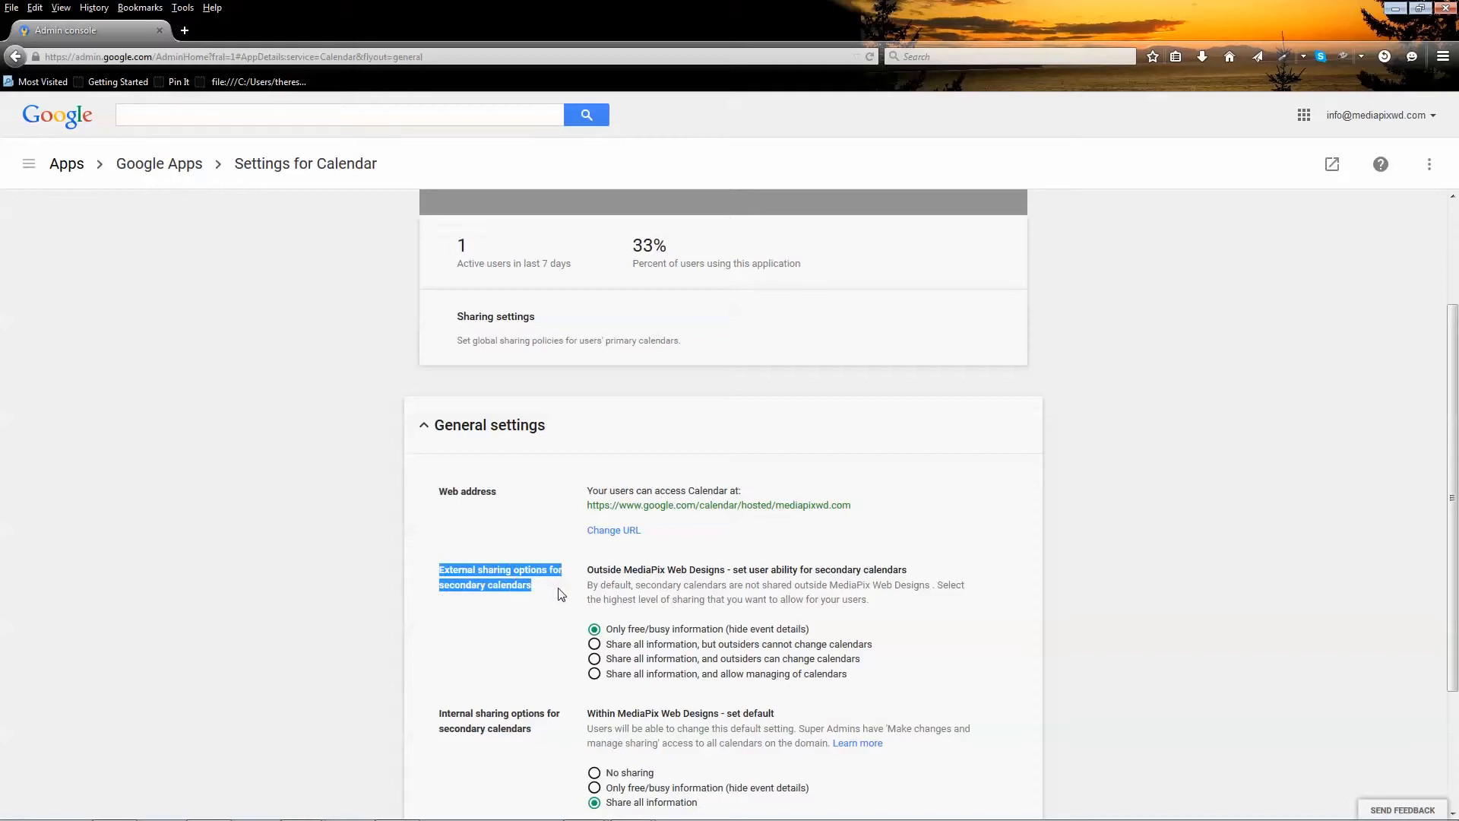
pyautogui.click(593, 675)
pyautogui.scroll(-3, 562, 687)
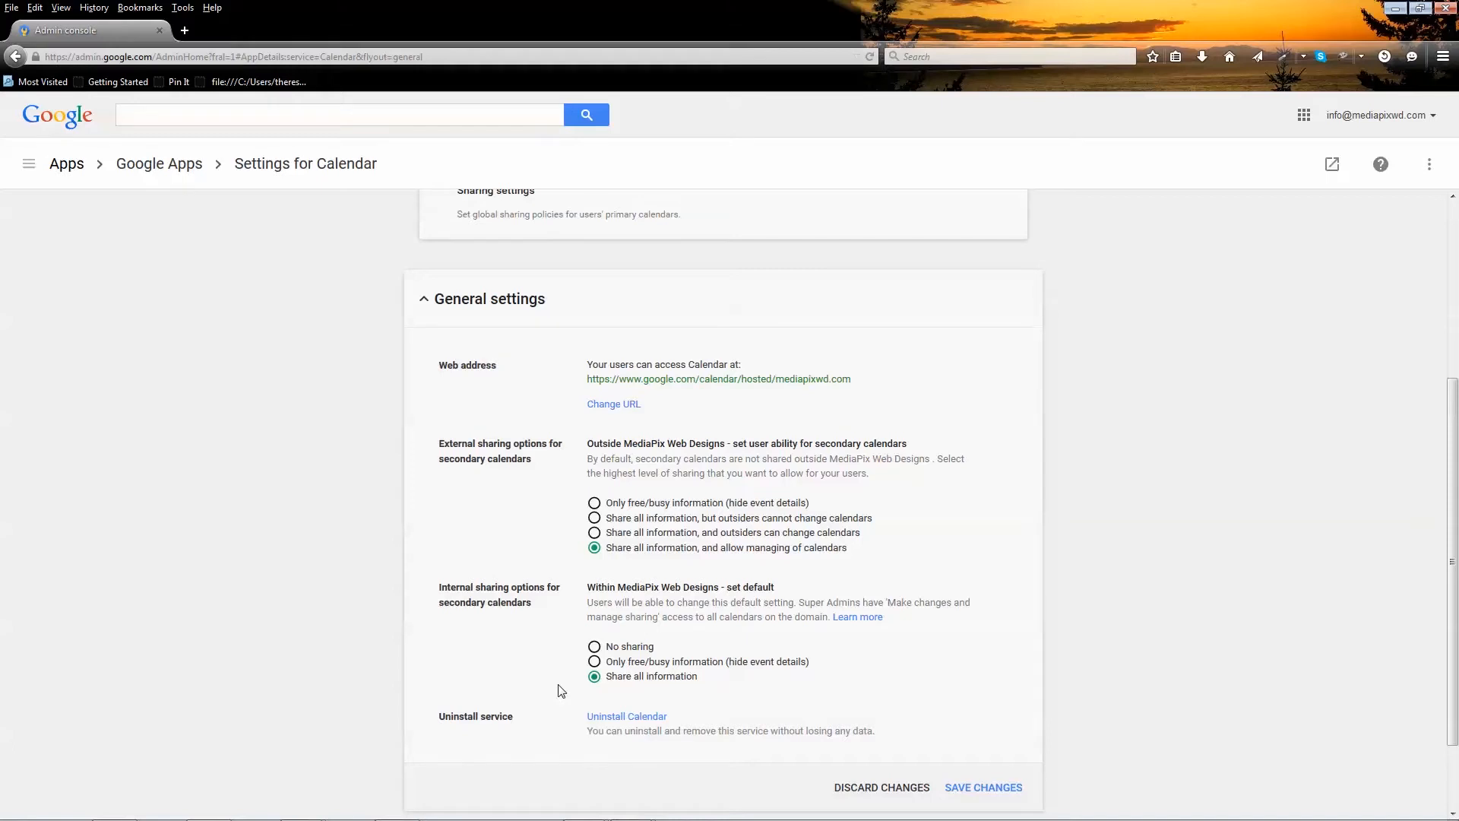
pyautogui.scroll(-1, 561, 691)
pyautogui.click(984, 739)
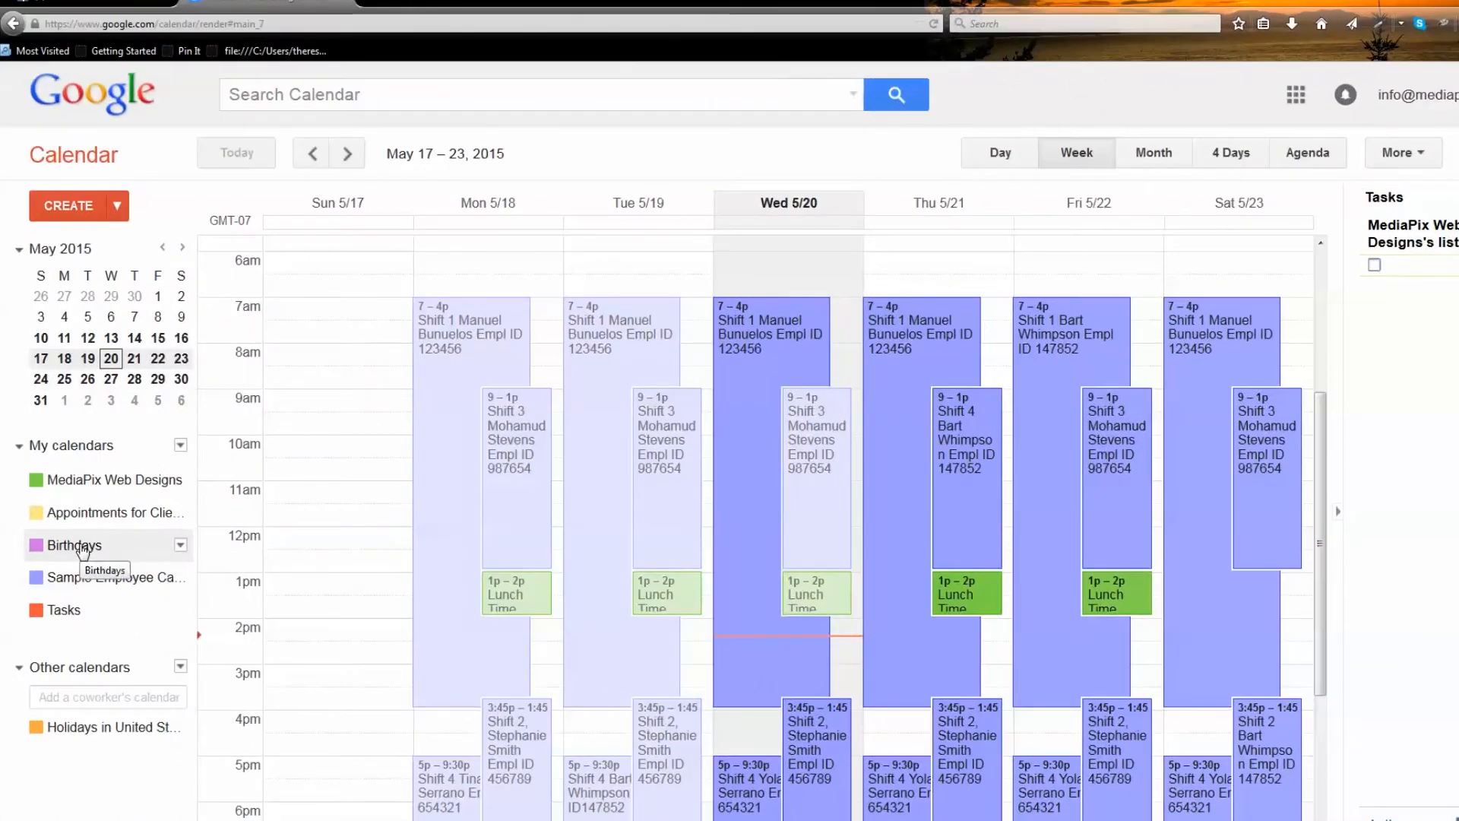
# Start a new calendar named 'Schedules for Contractors' described as 'This is for contractors only'
pyautogui.click(180, 446)
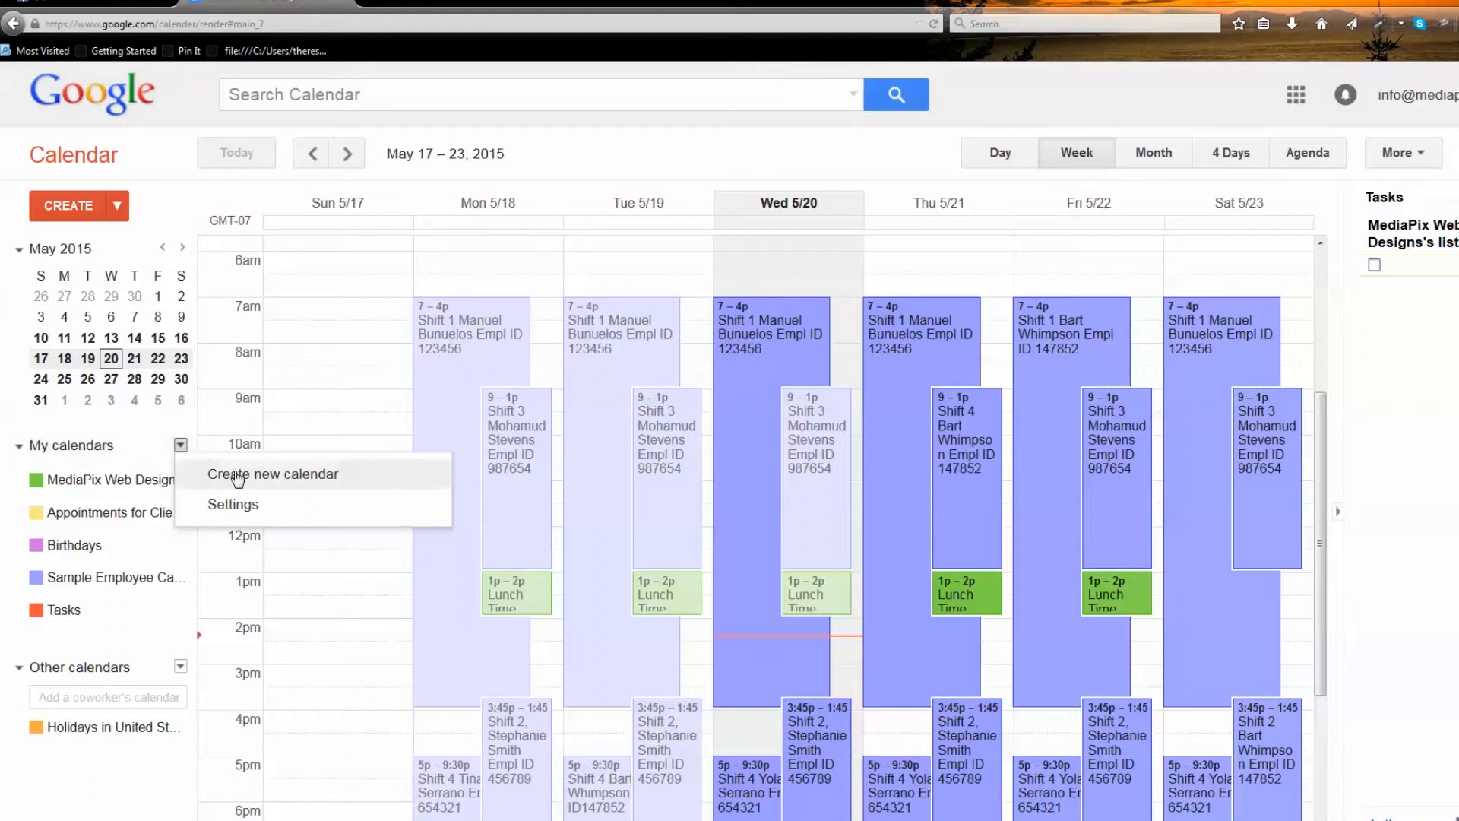
pyautogui.click(238, 475)
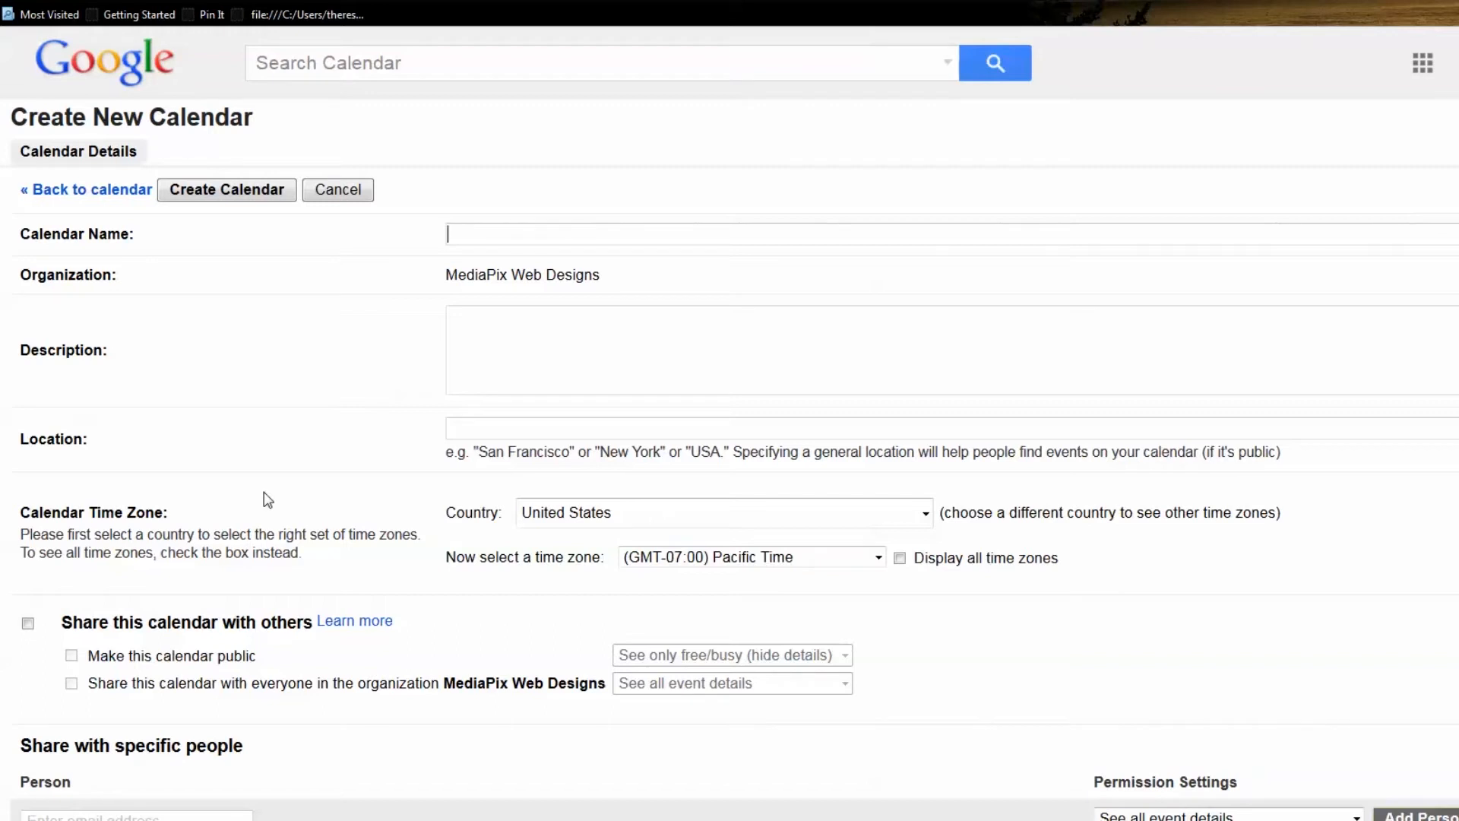
pyautogui.write('Schedules for Contractors')
pyautogui.press('Tab')
pyautogui.write('This is for contractors only')
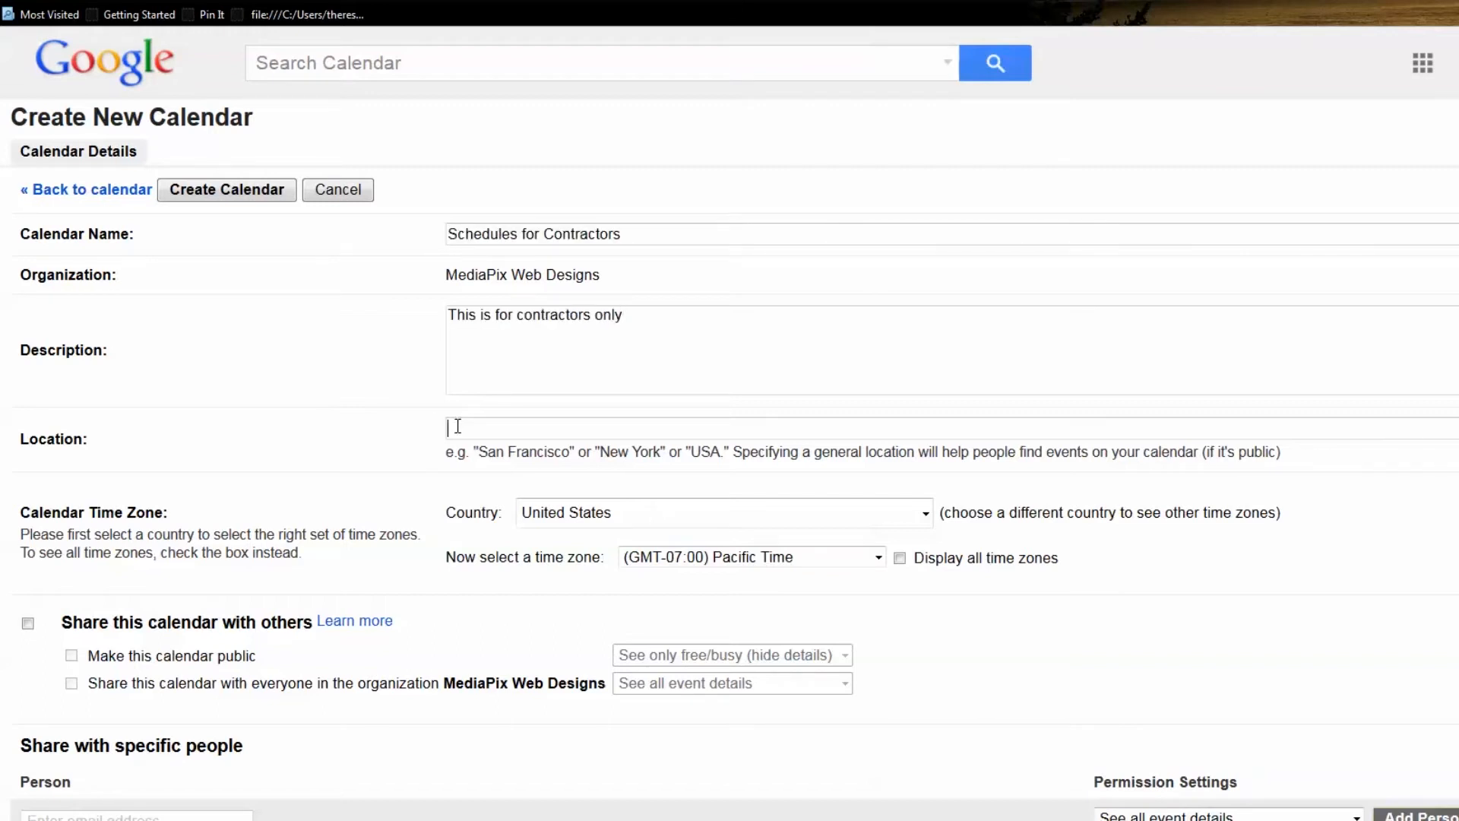
# Keep Pacific Time as the new calendar's time zone
pyautogui.moveTo(1281, 452); pyautogui.dragTo(1201, 454)
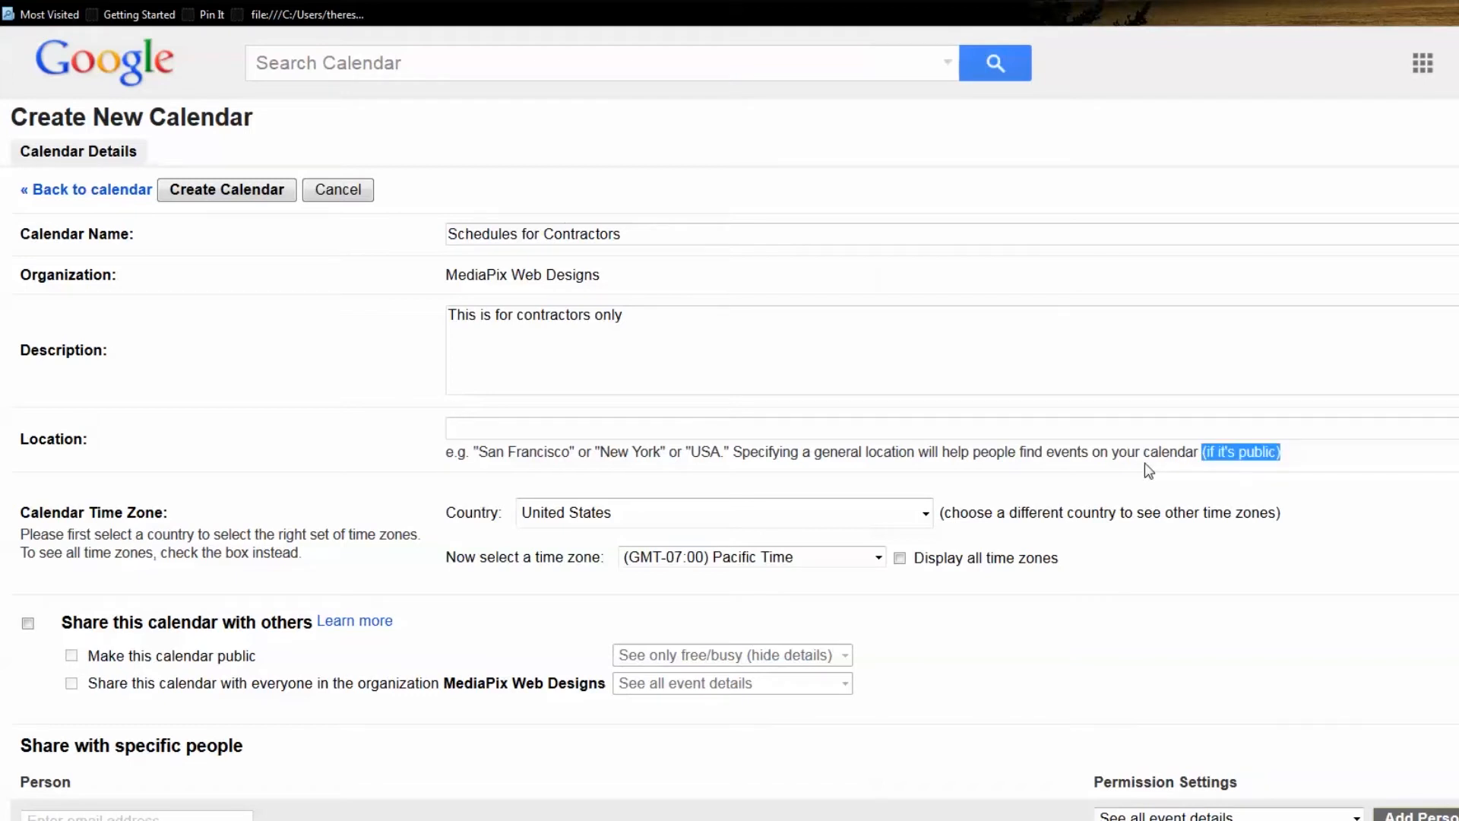
pyautogui.click(748, 557)
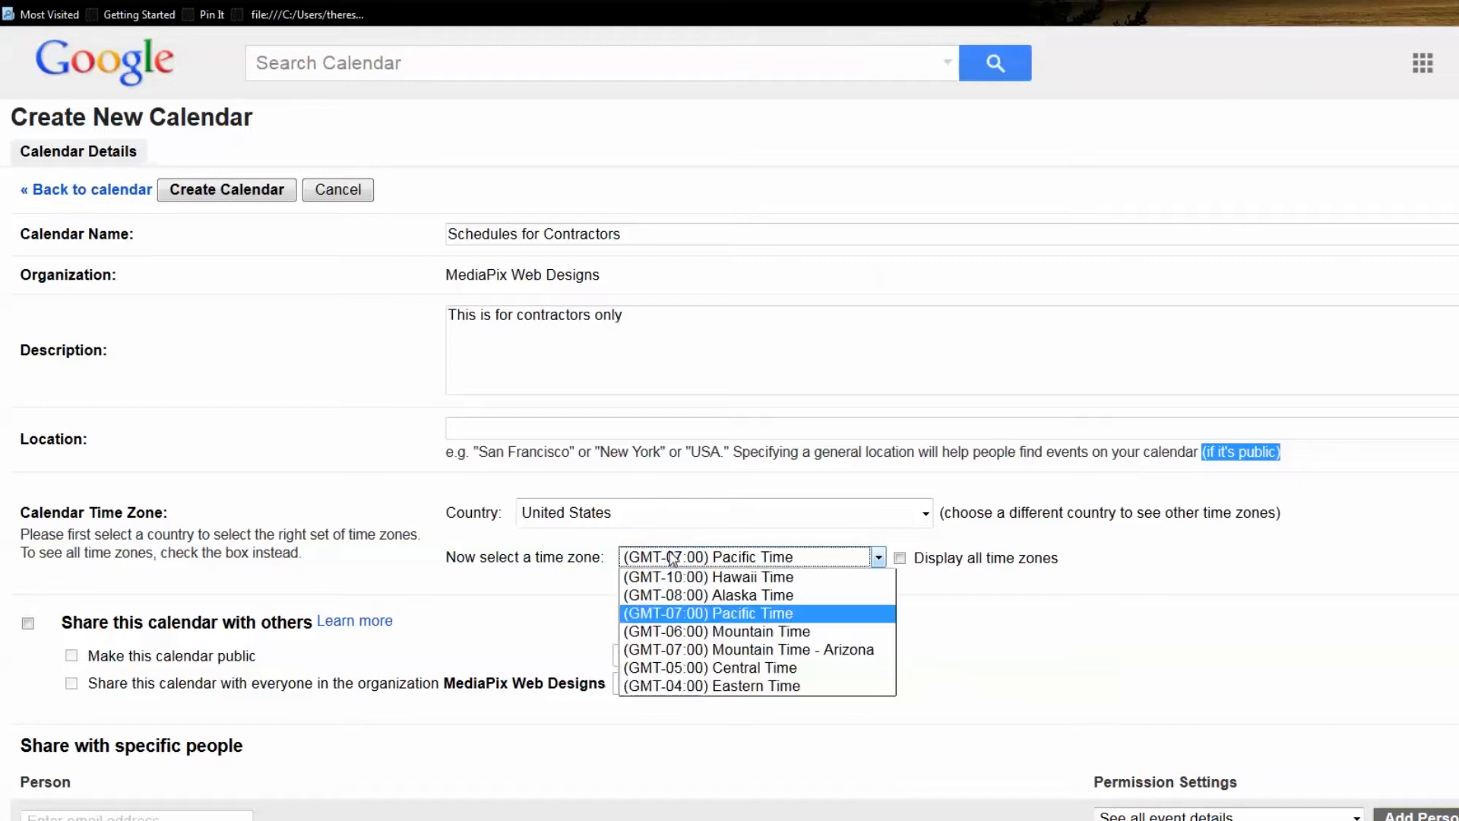
pyautogui.click(724, 615)
pyautogui.scroll(-3, 726, 623)
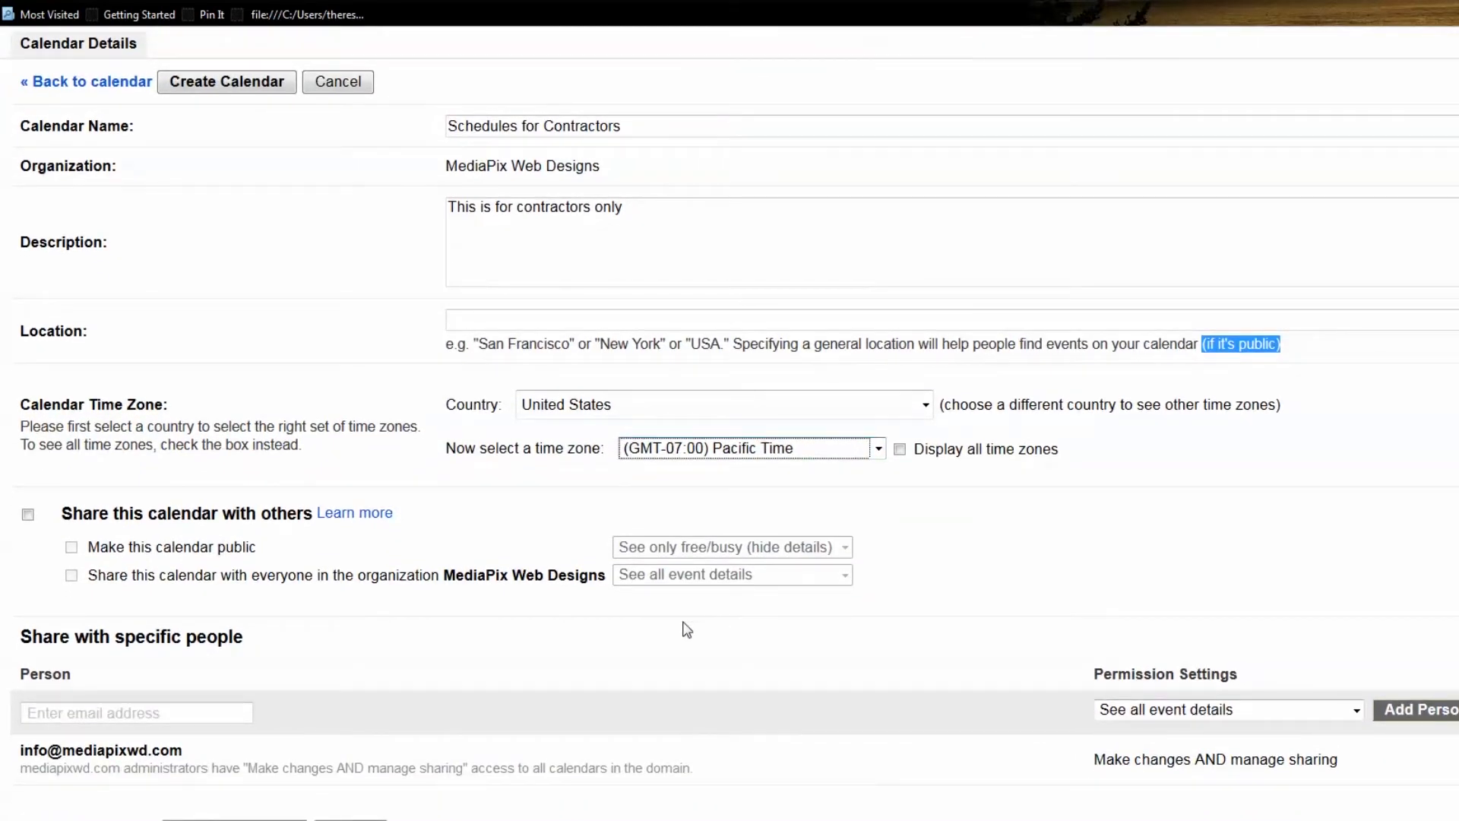
pyautogui.click(74, 549)
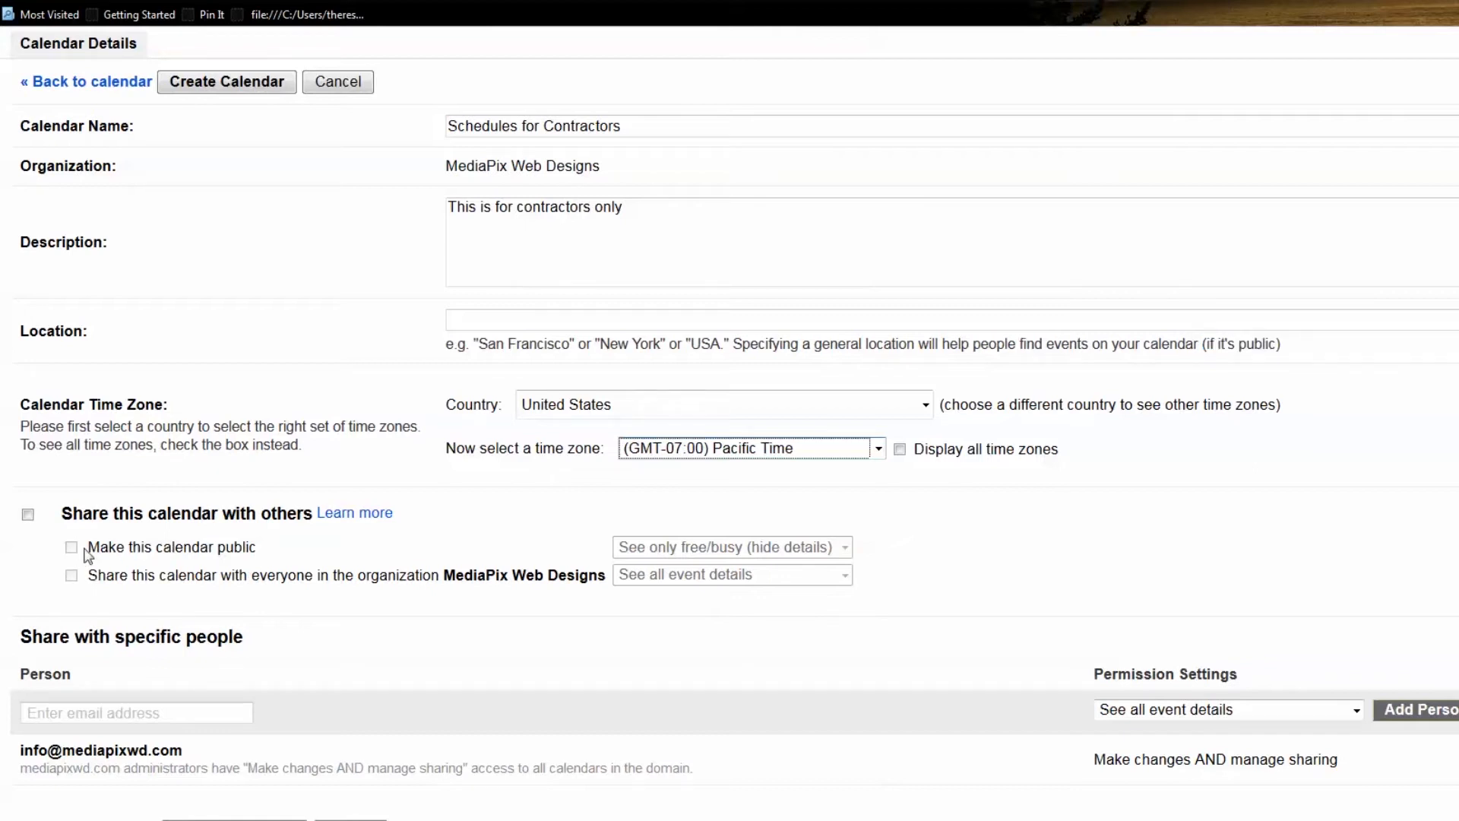
pyautogui.moveTo(259, 552); pyautogui.dragTo(90, 558)
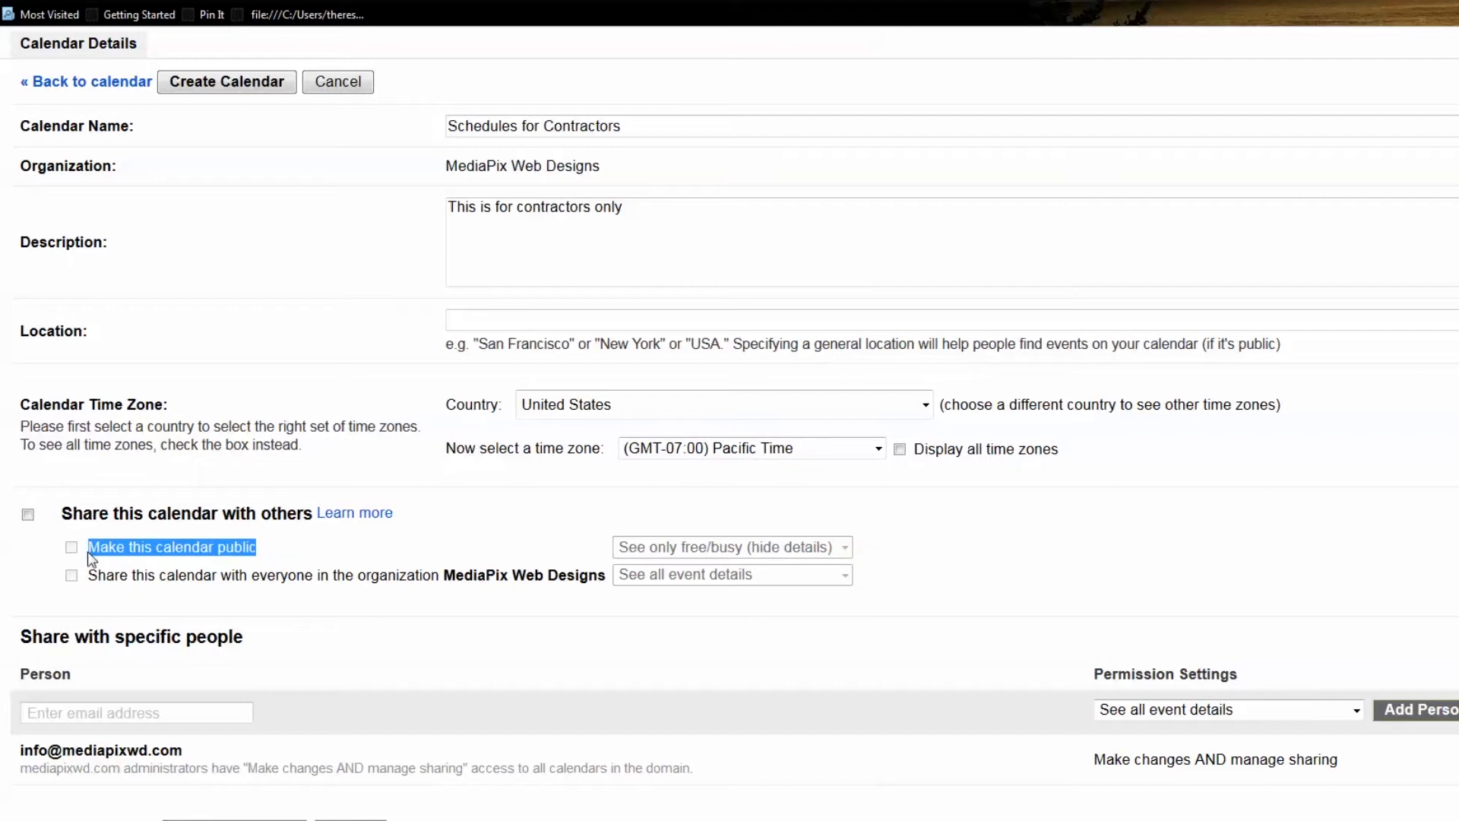
pyautogui.click(296, 569)
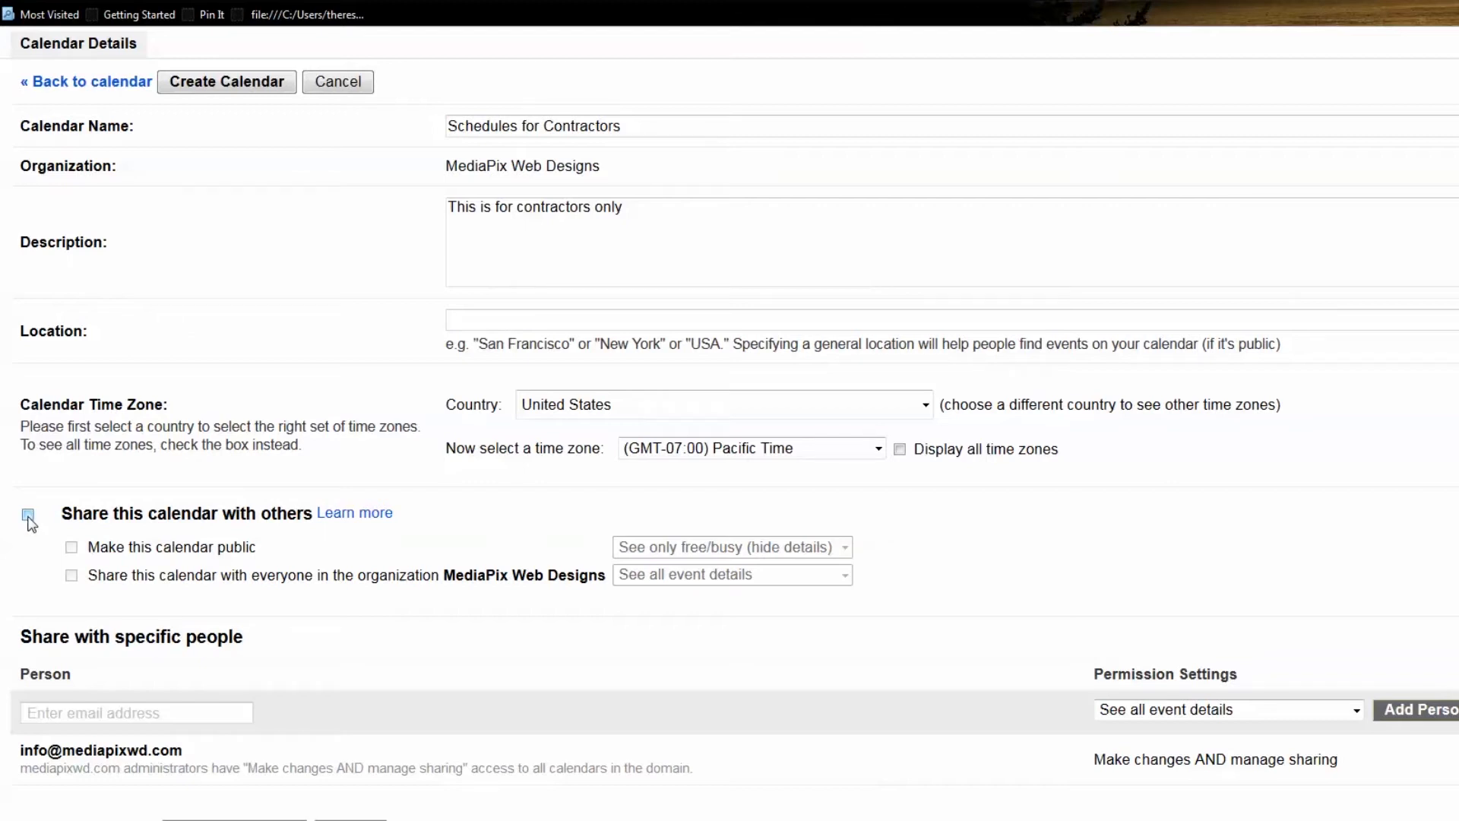
# Turn on sharing with everyone in MediaPix Web Designs, keeping 'See all event details'
pyautogui.click(28, 515)
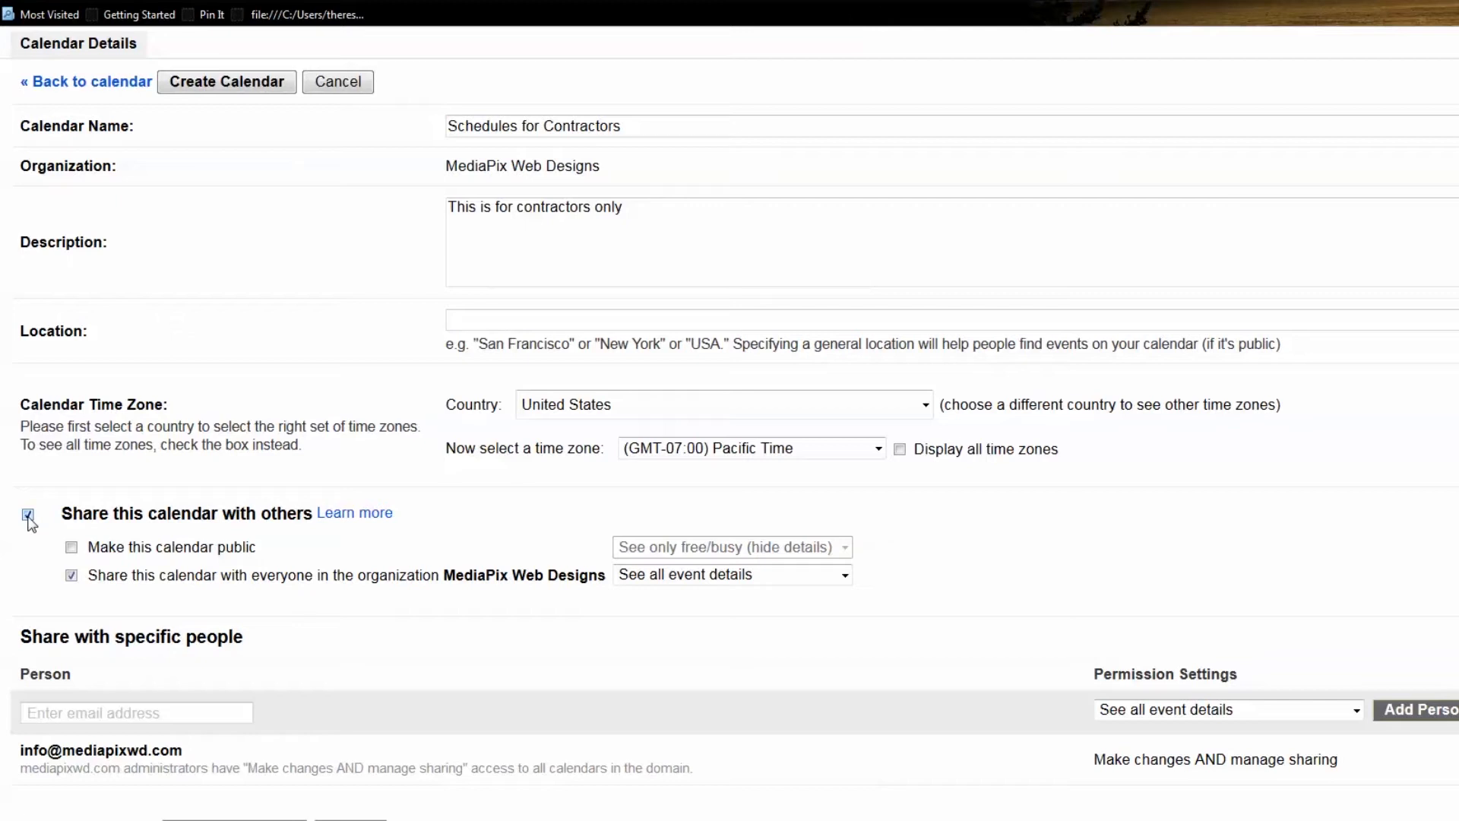
pyautogui.moveTo(317, 523); pyautogui.dragTo(64, 524)
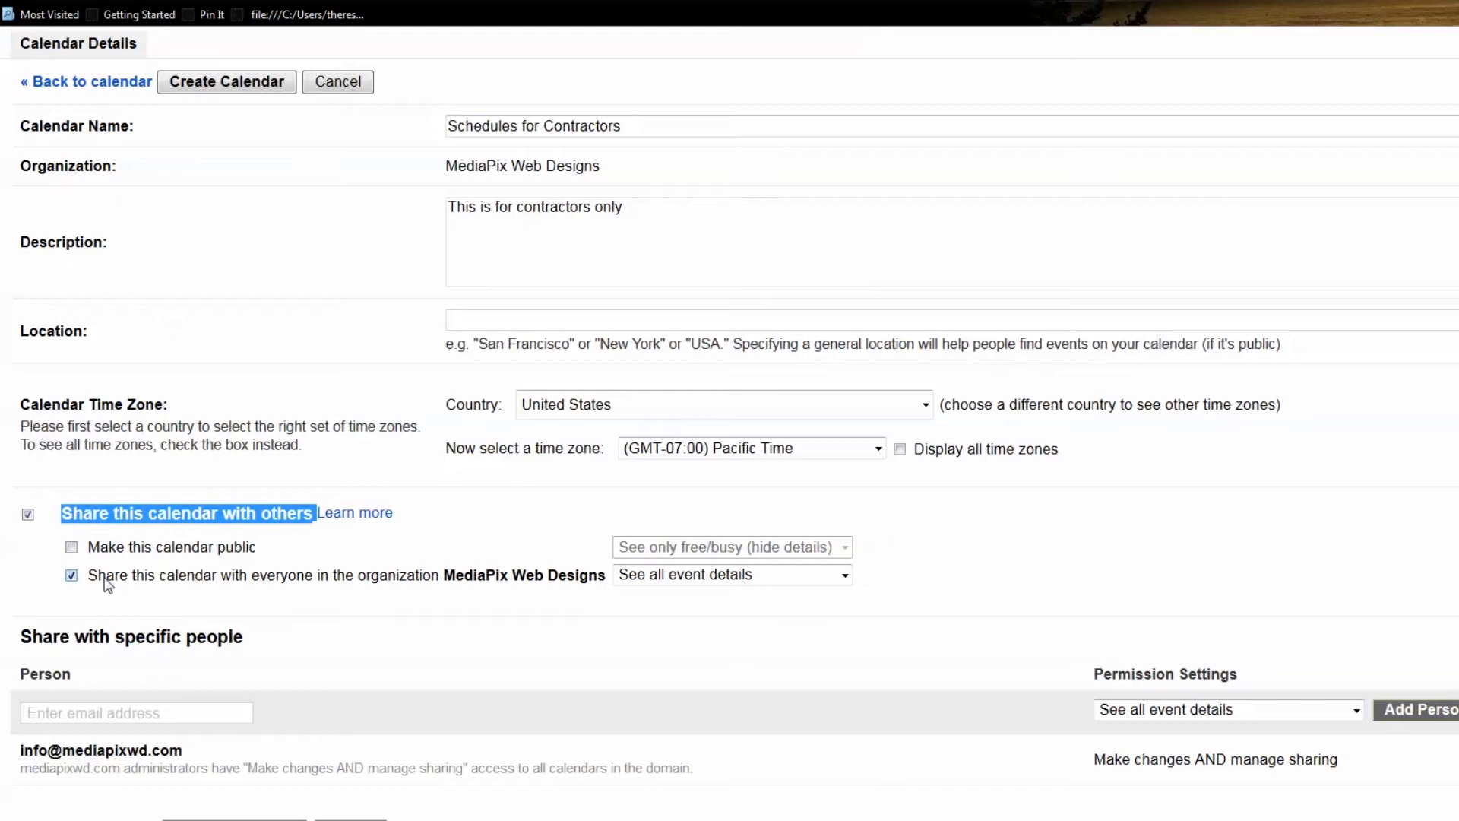
pyautogui.click(103, 578)
pyautogui.click(28, 515)
pyautogui.moveTo(69, 575); pyautogui.dragTo(608, 589)
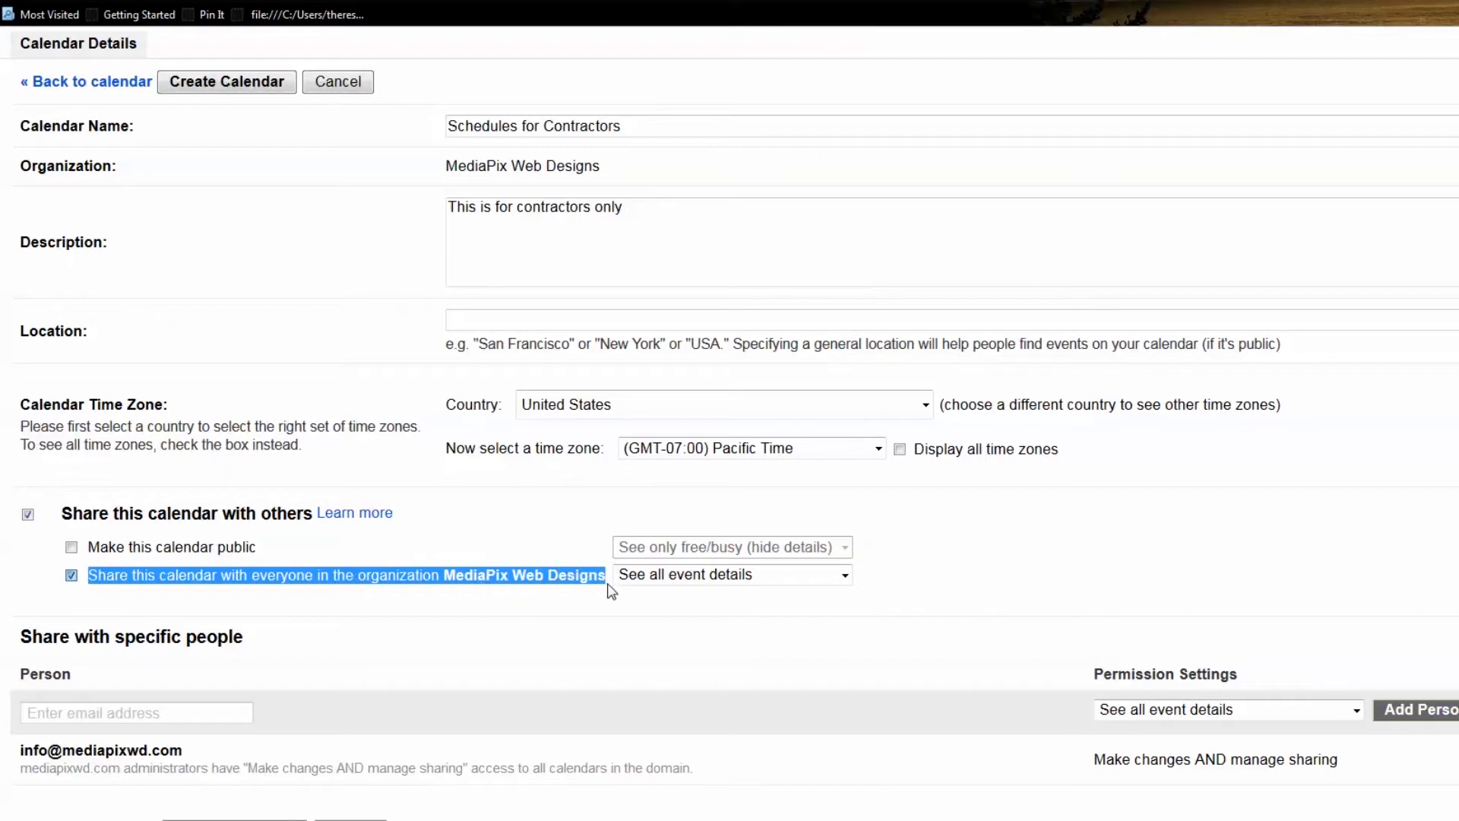
pyautogui.click(543, 595)
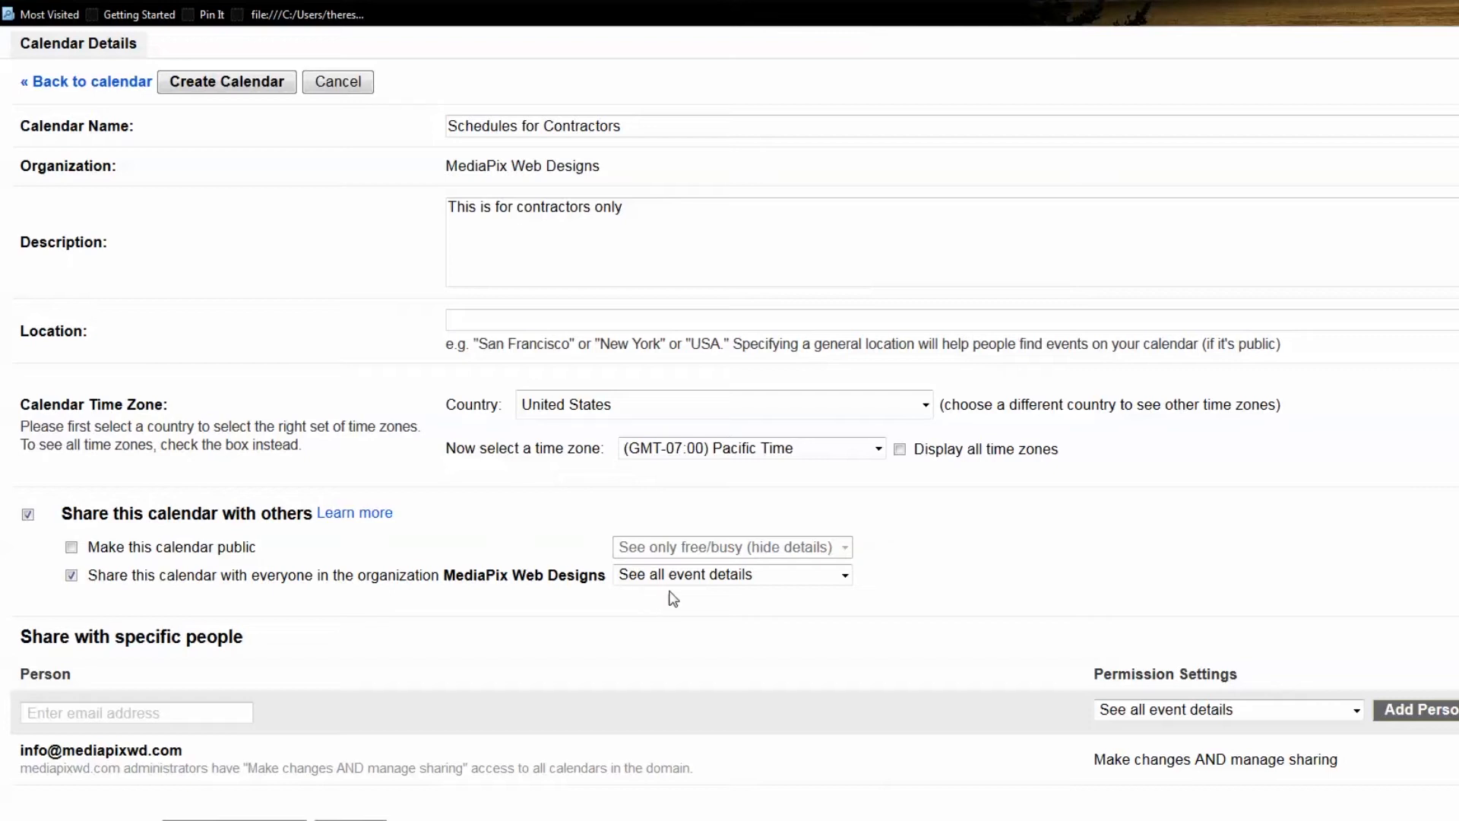
pyautogui.click(705, 580)
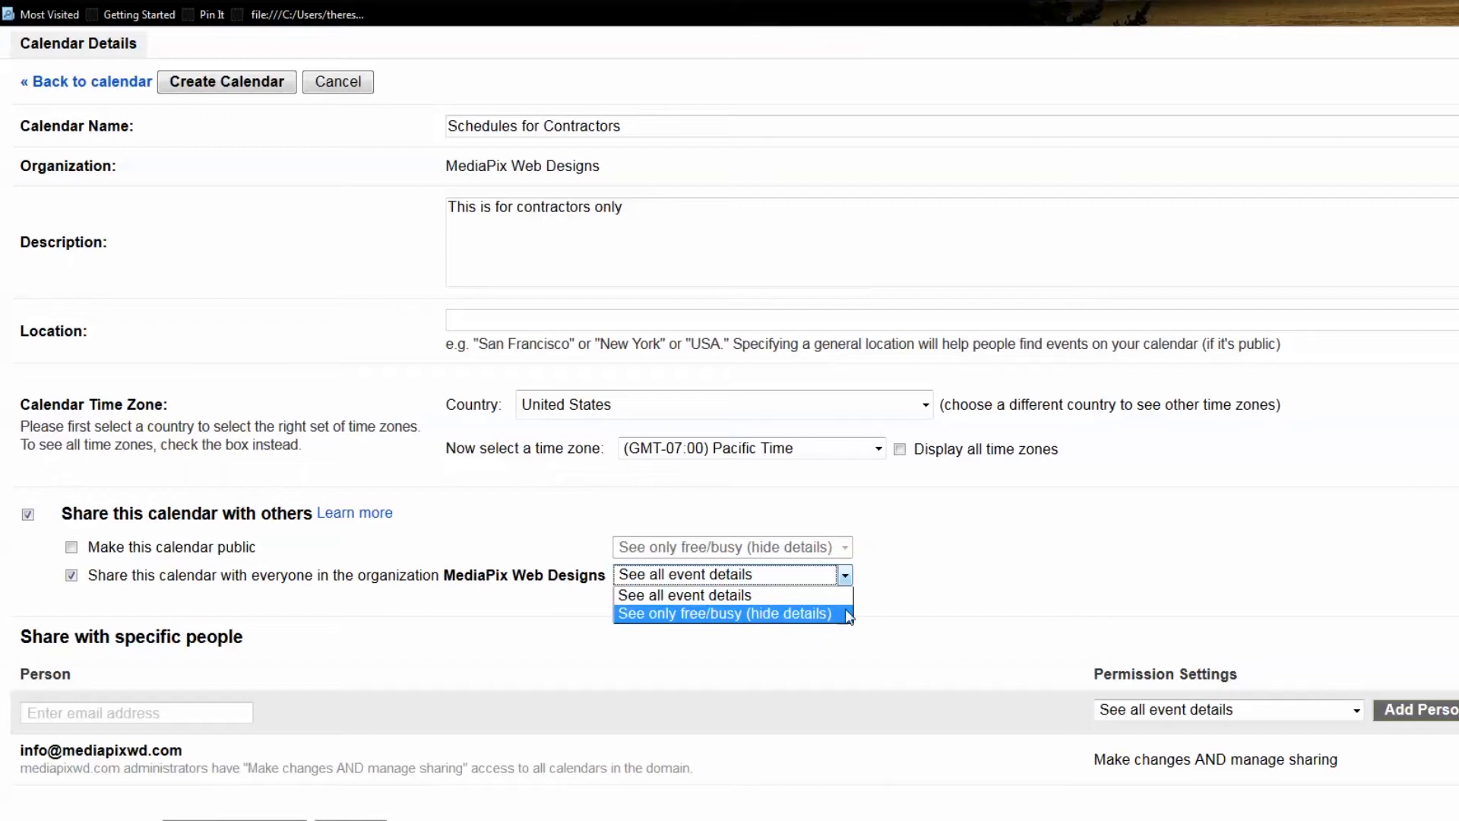
pyautogui.click(929, 610)
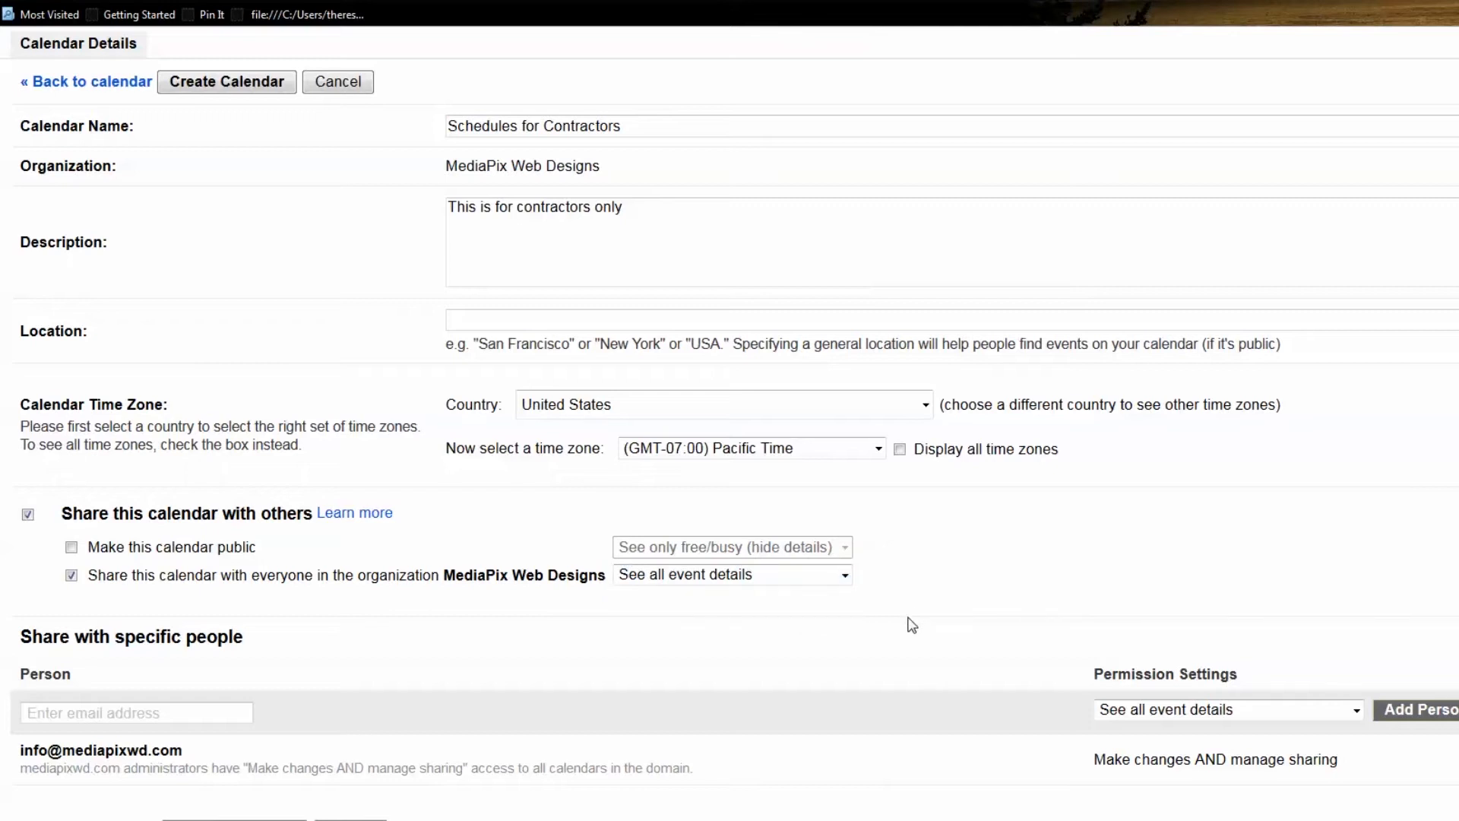
pyautogui.click(146, 713)
pyautogui.moveTo(244, 645); pyautogui.dragTo(2, 643)
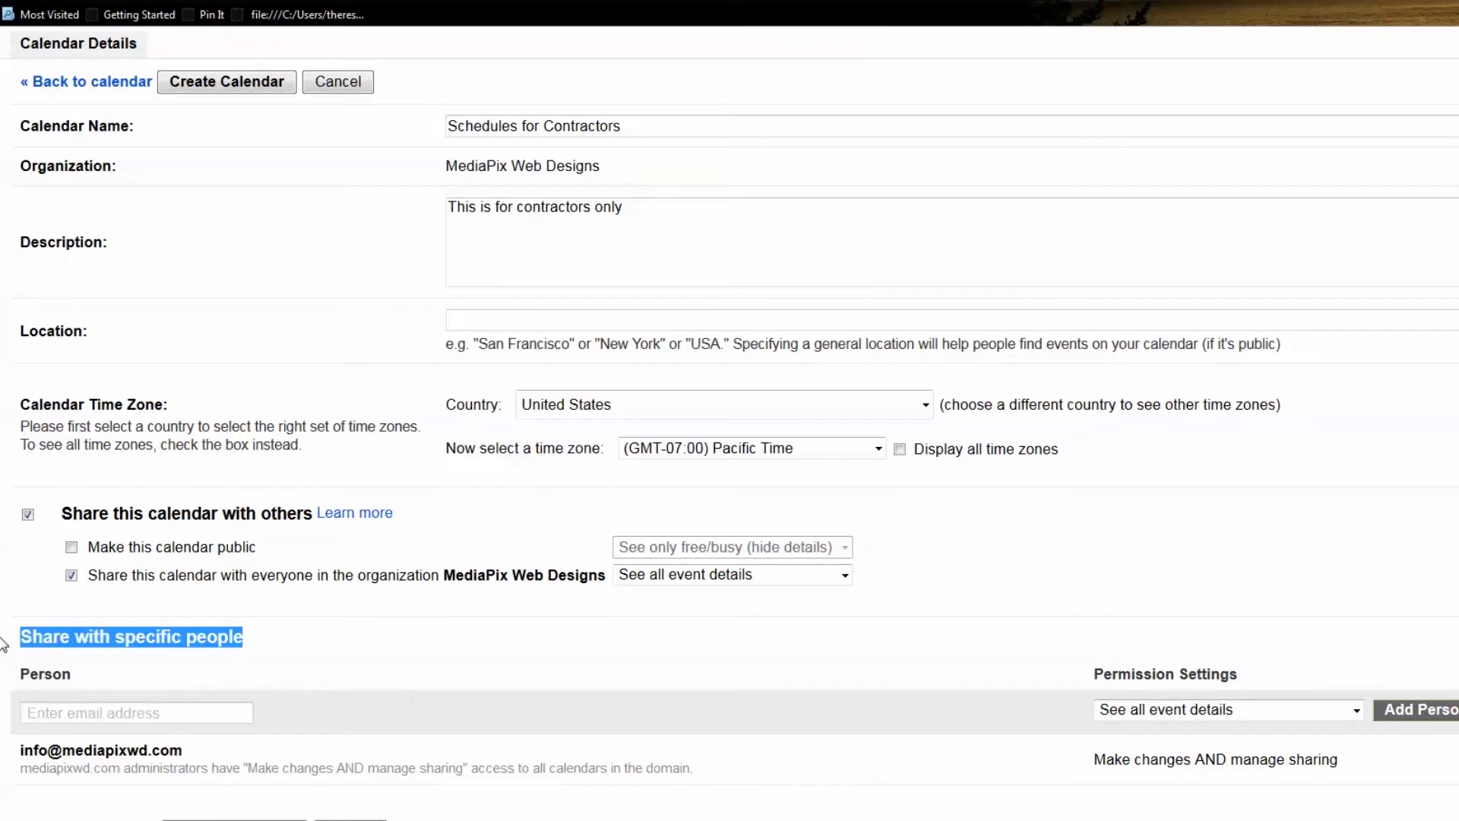
# Add a mediapixwd.com colleague's address with make-changes-and-manage-sharing permission
pyautogui.click(68, 716)
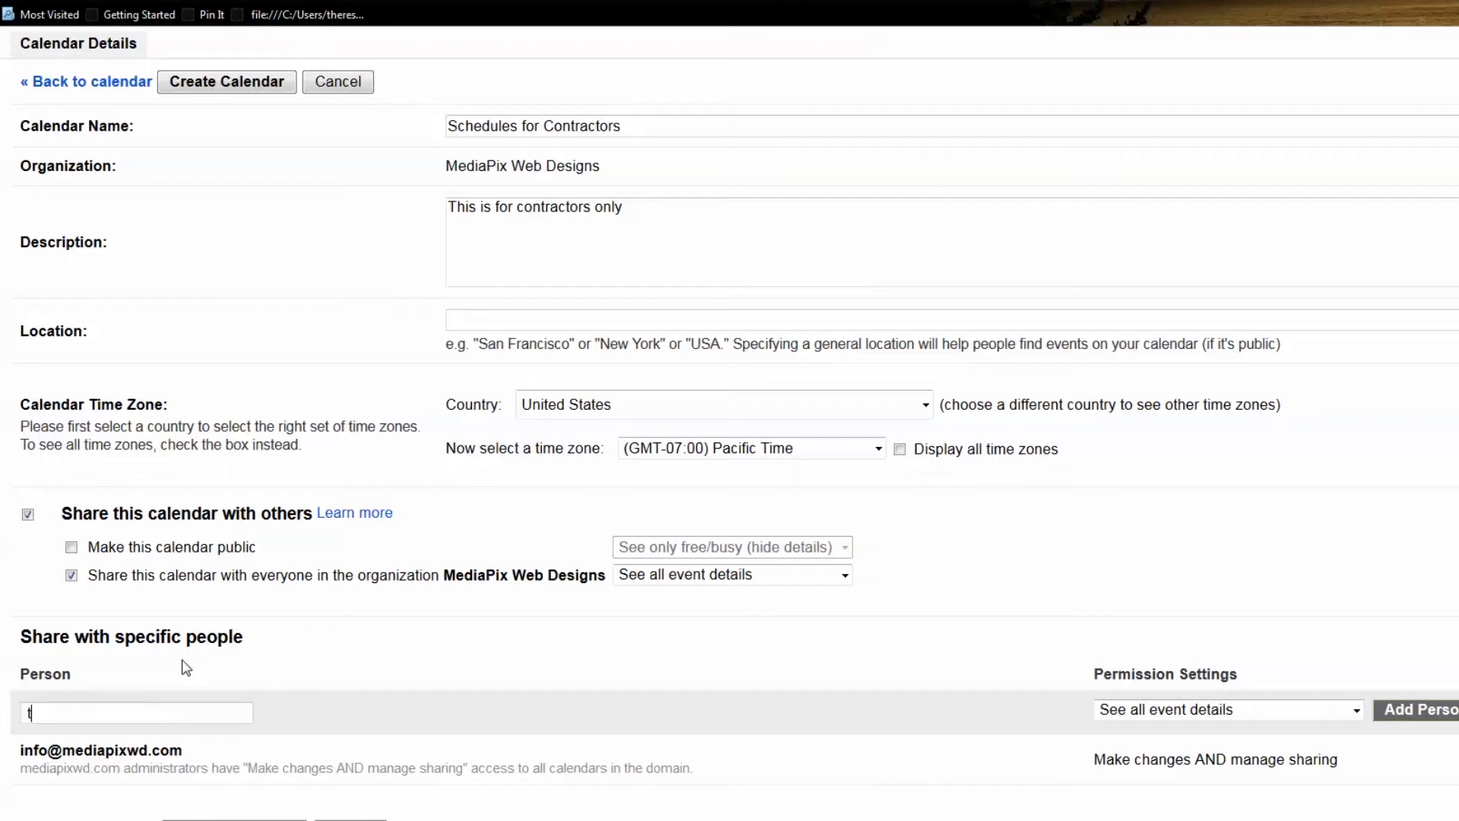
pyautogui.scroll(-1, 532, 661)
pyautogui.press('BackSpace')
pyautogui.write('wd.com')
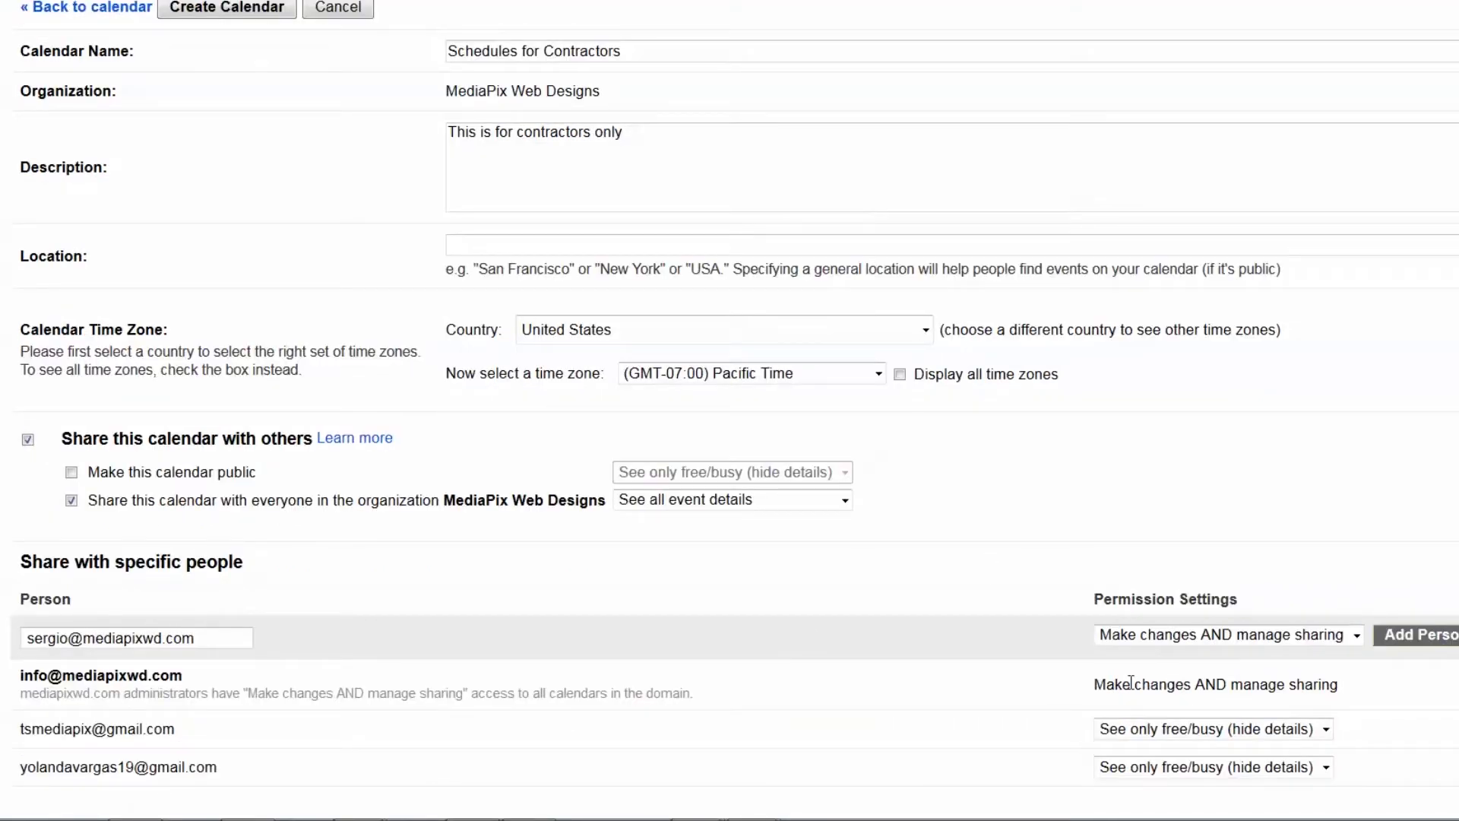
pyautogui.click(1353, 637)
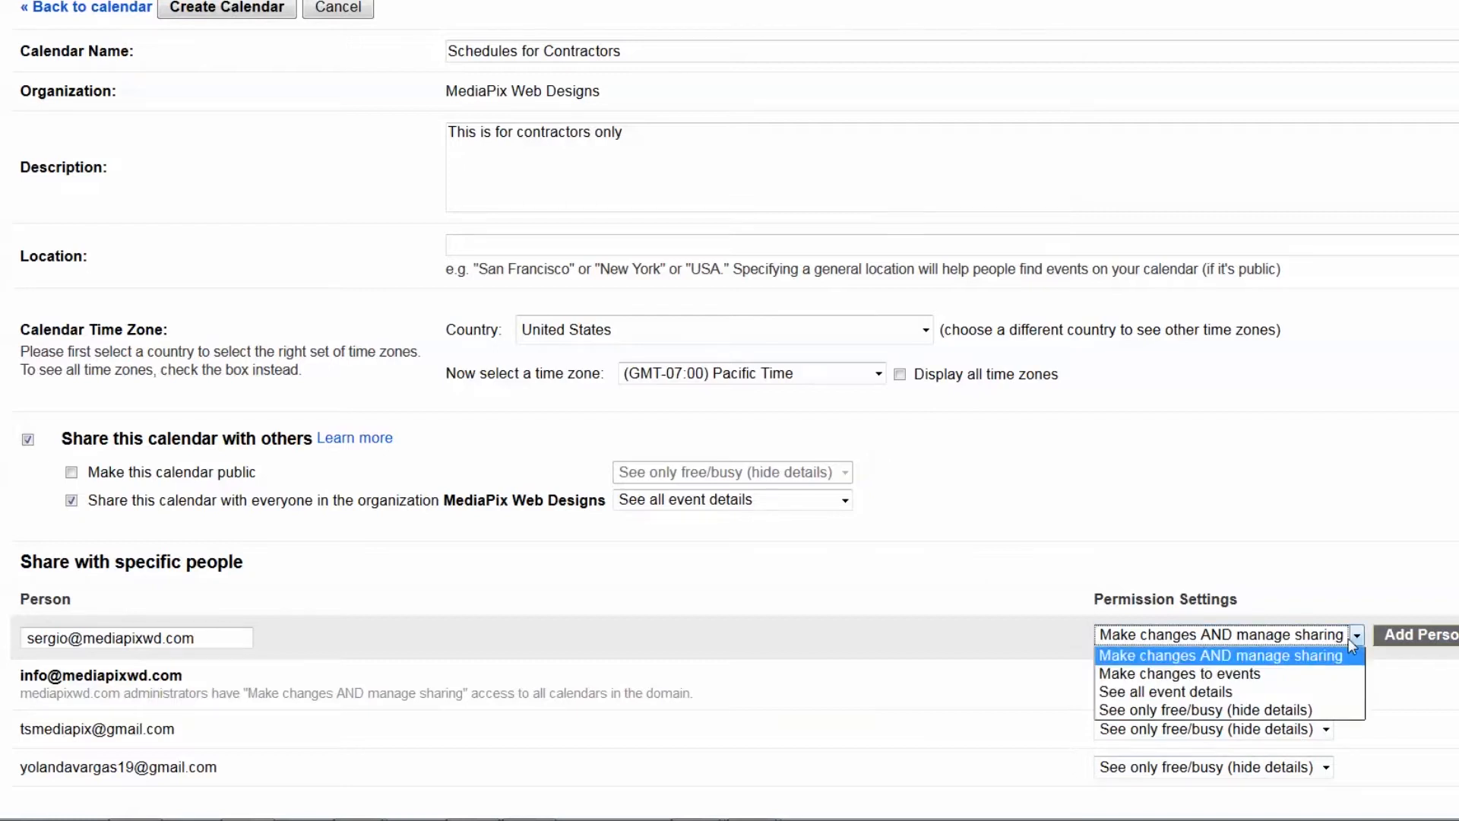
pyautogui.click(1349, 644)
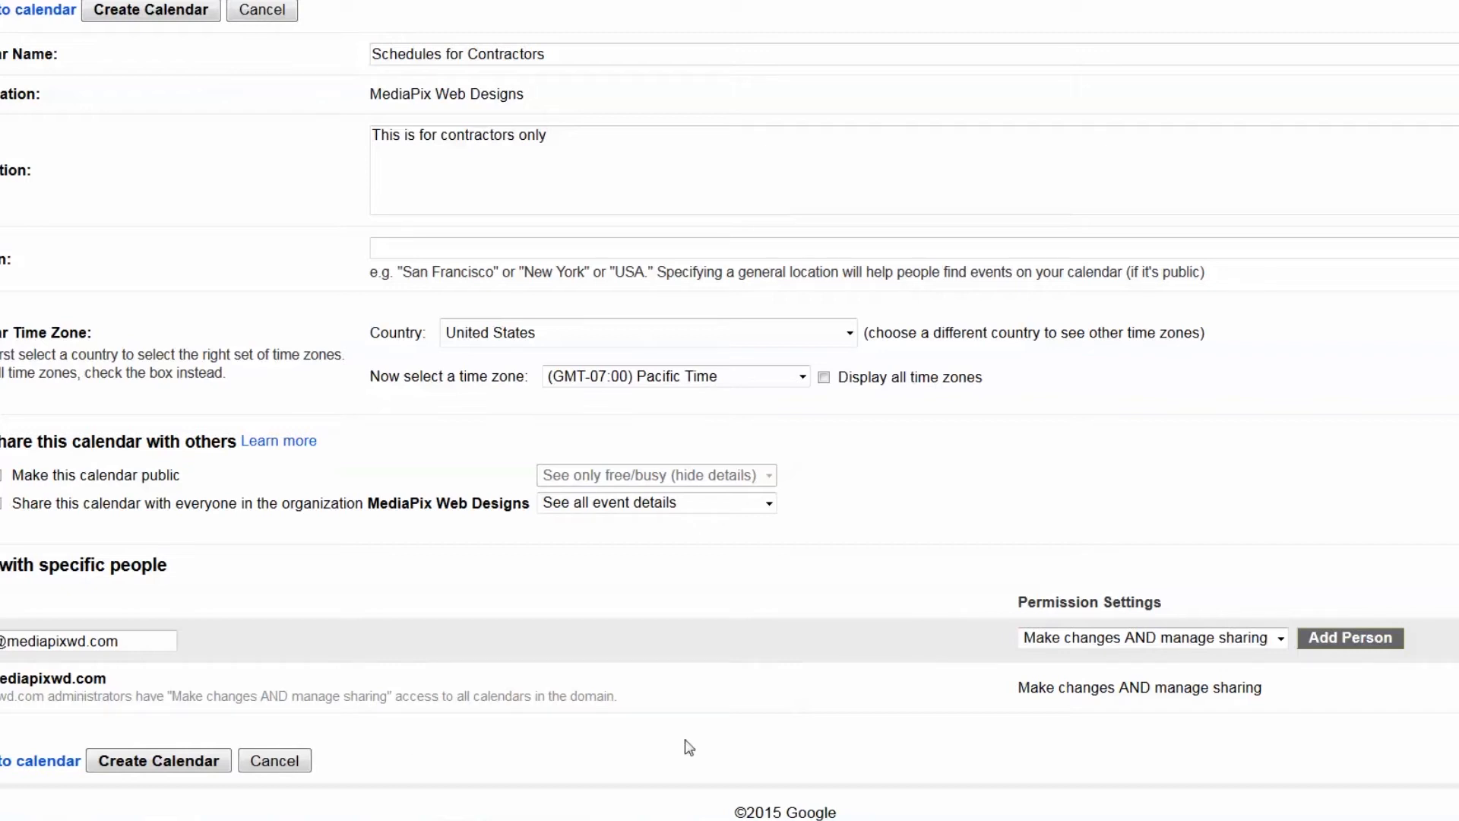
pyautogui.click(1324, 641)
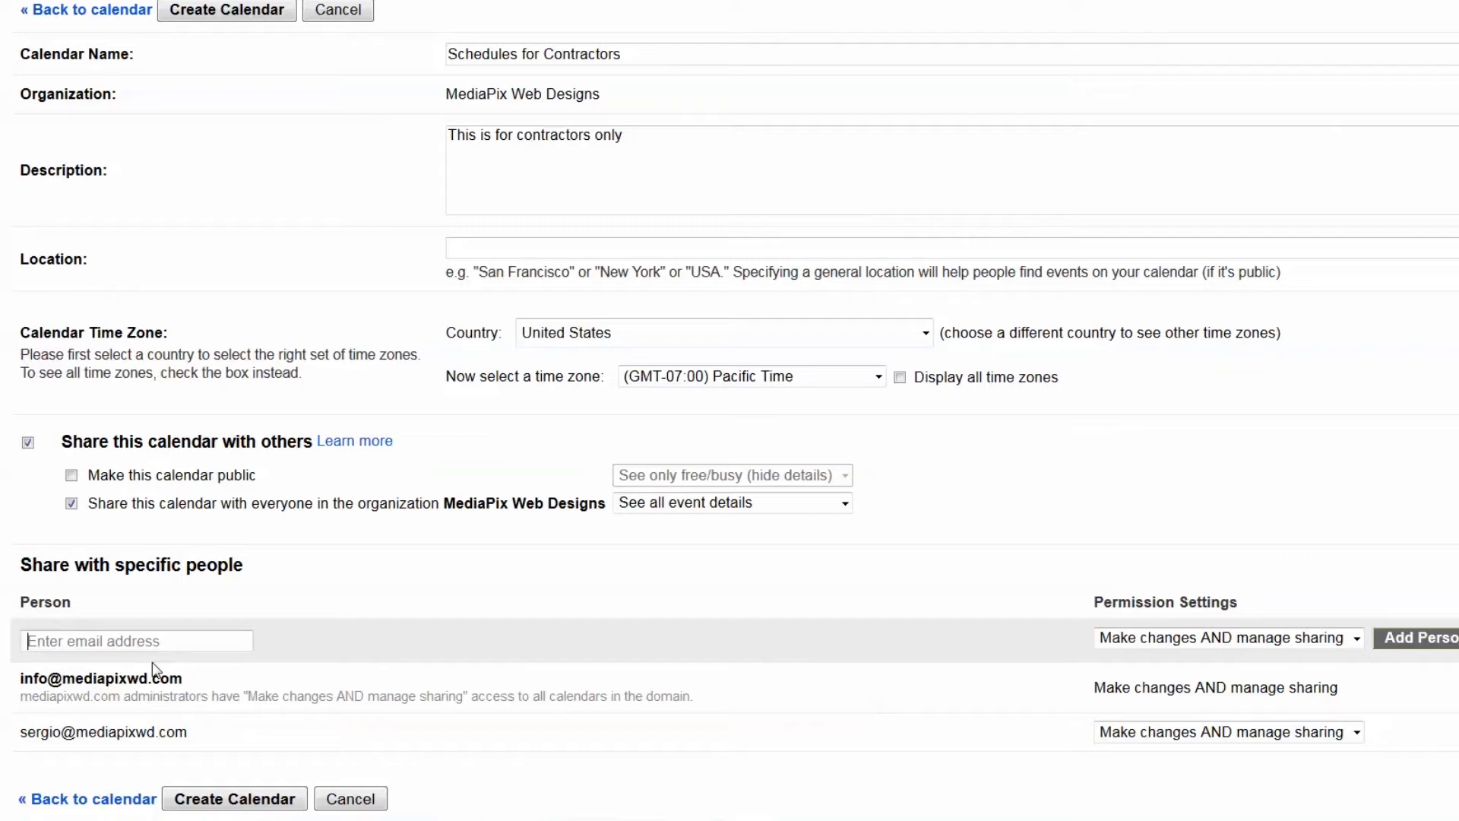
# Add the pasted Gmail contact to the sharing list with free/busy-only access
pyautogui.hotkey('ctrl', 'v')
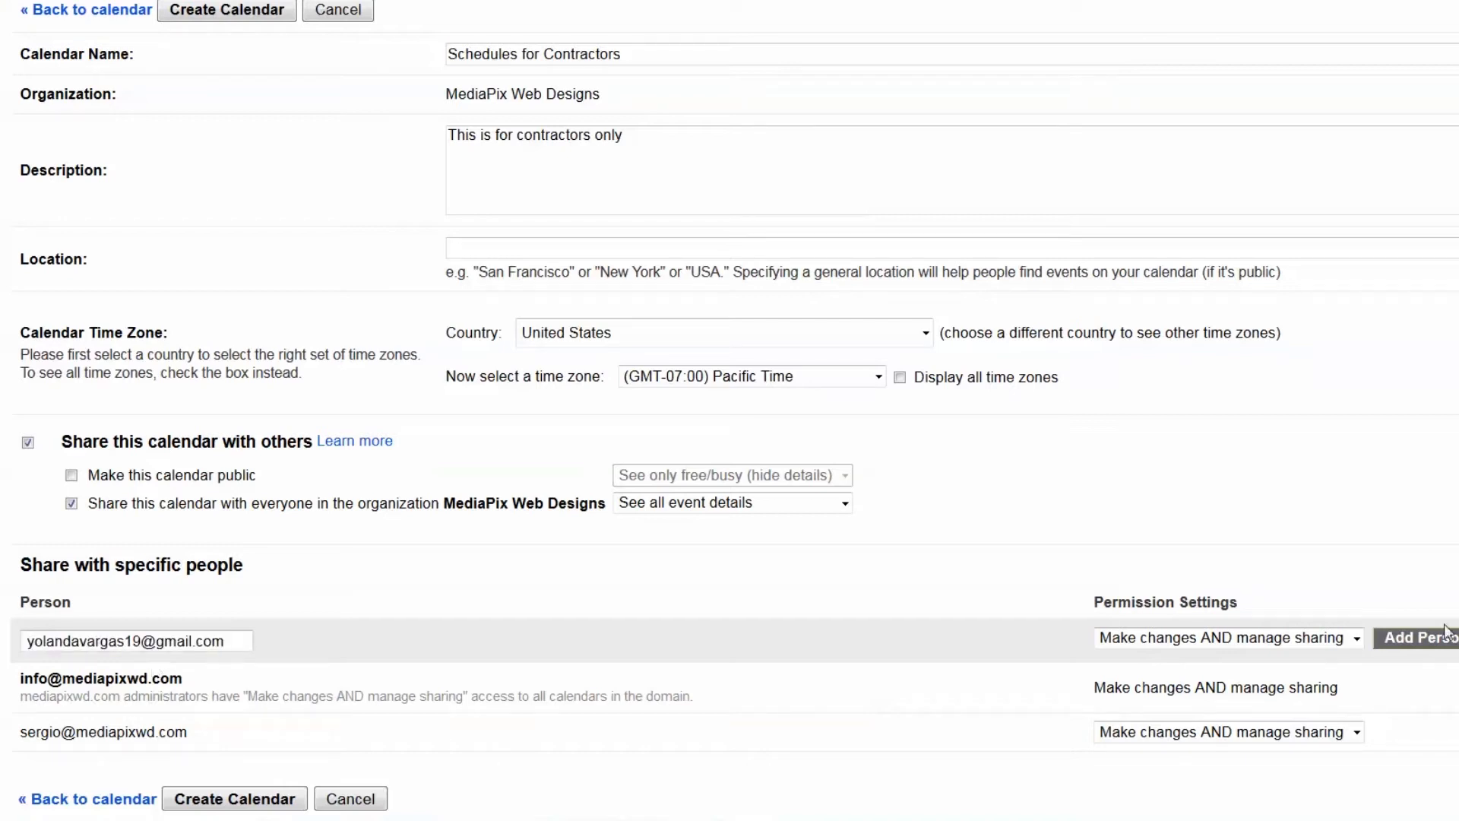
pyautogui.click(1356, 640)
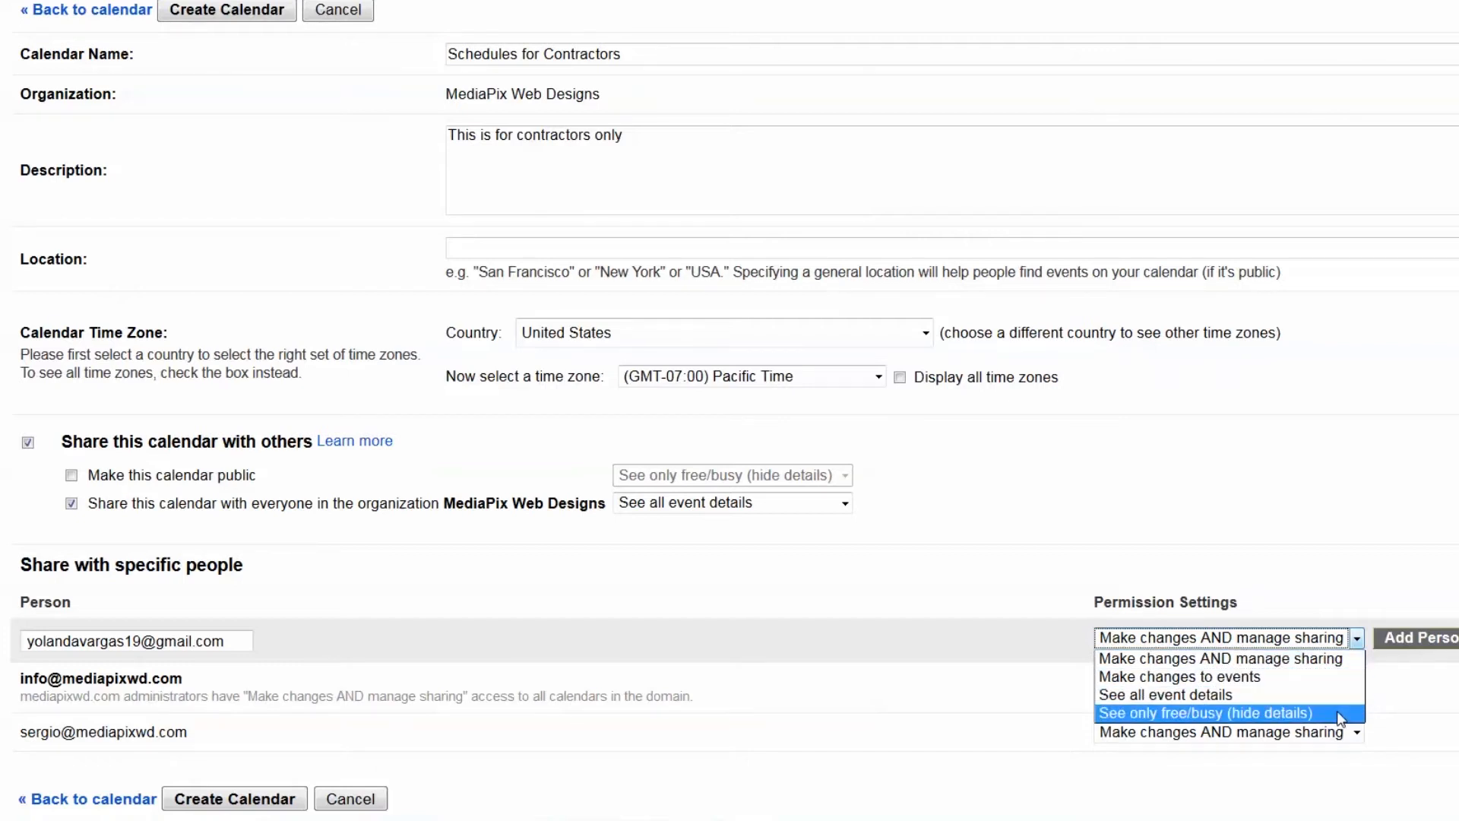
pyautogui.press('Up')
pyautogui.press('Return')
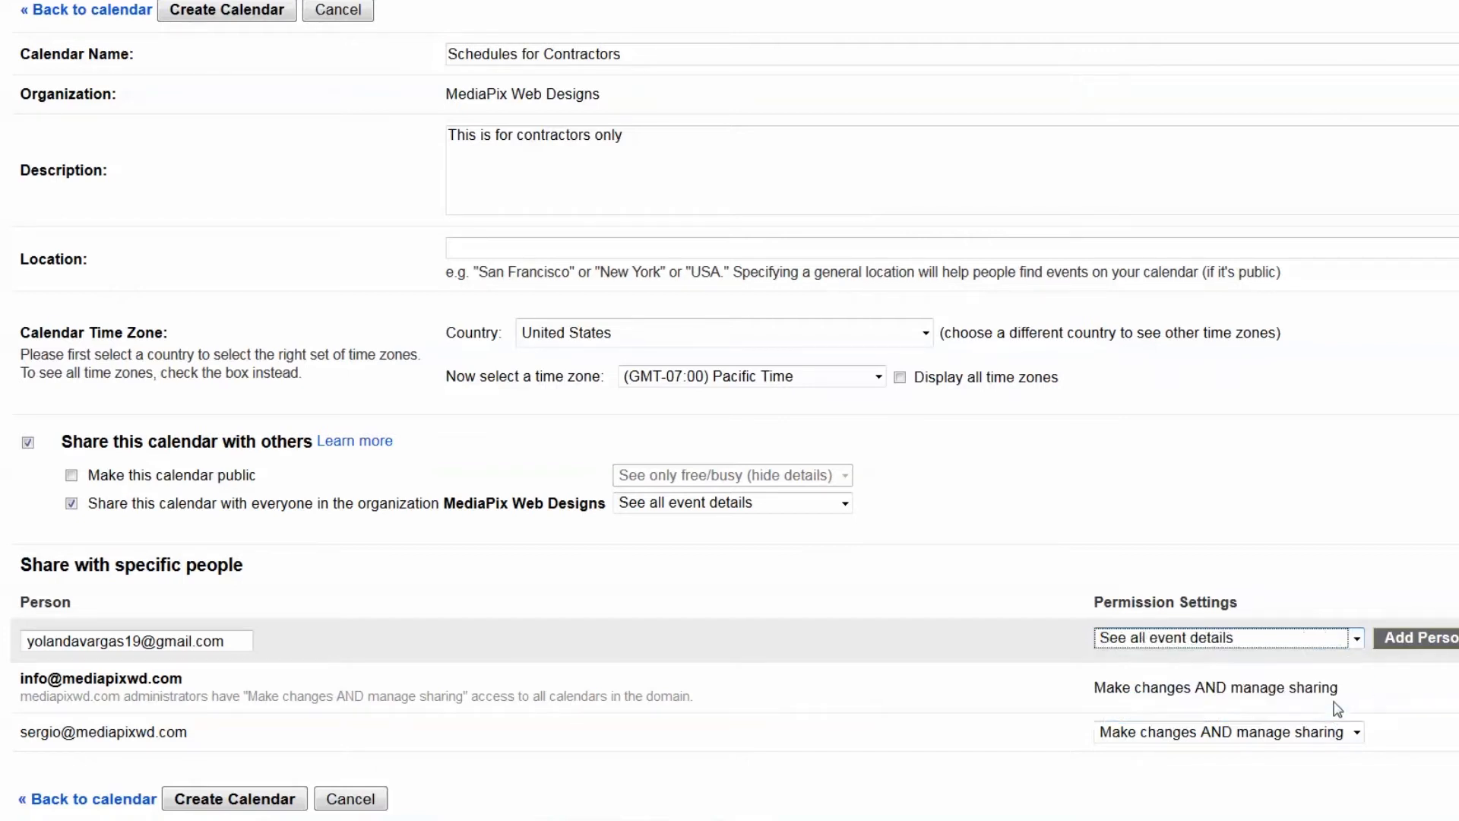
pyautogui.click(1413, 652)
# Enter a third person's Gmail address in the share-with-specific-people field
pyautogui.scroll(-1, 1353, 688)
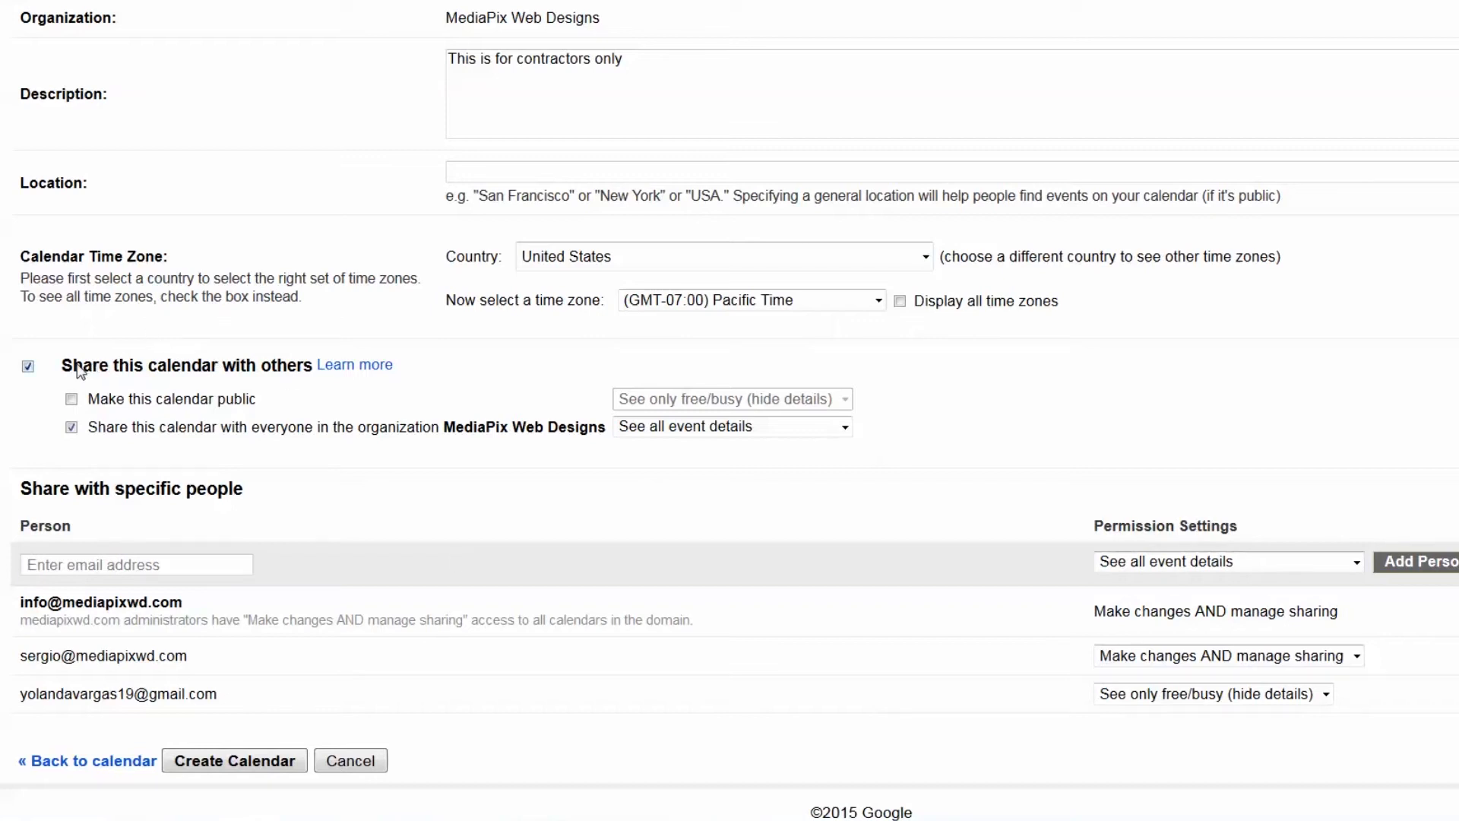
pyautogui.moveTo(61, 365); pyautogui.dragTo(307, 368)
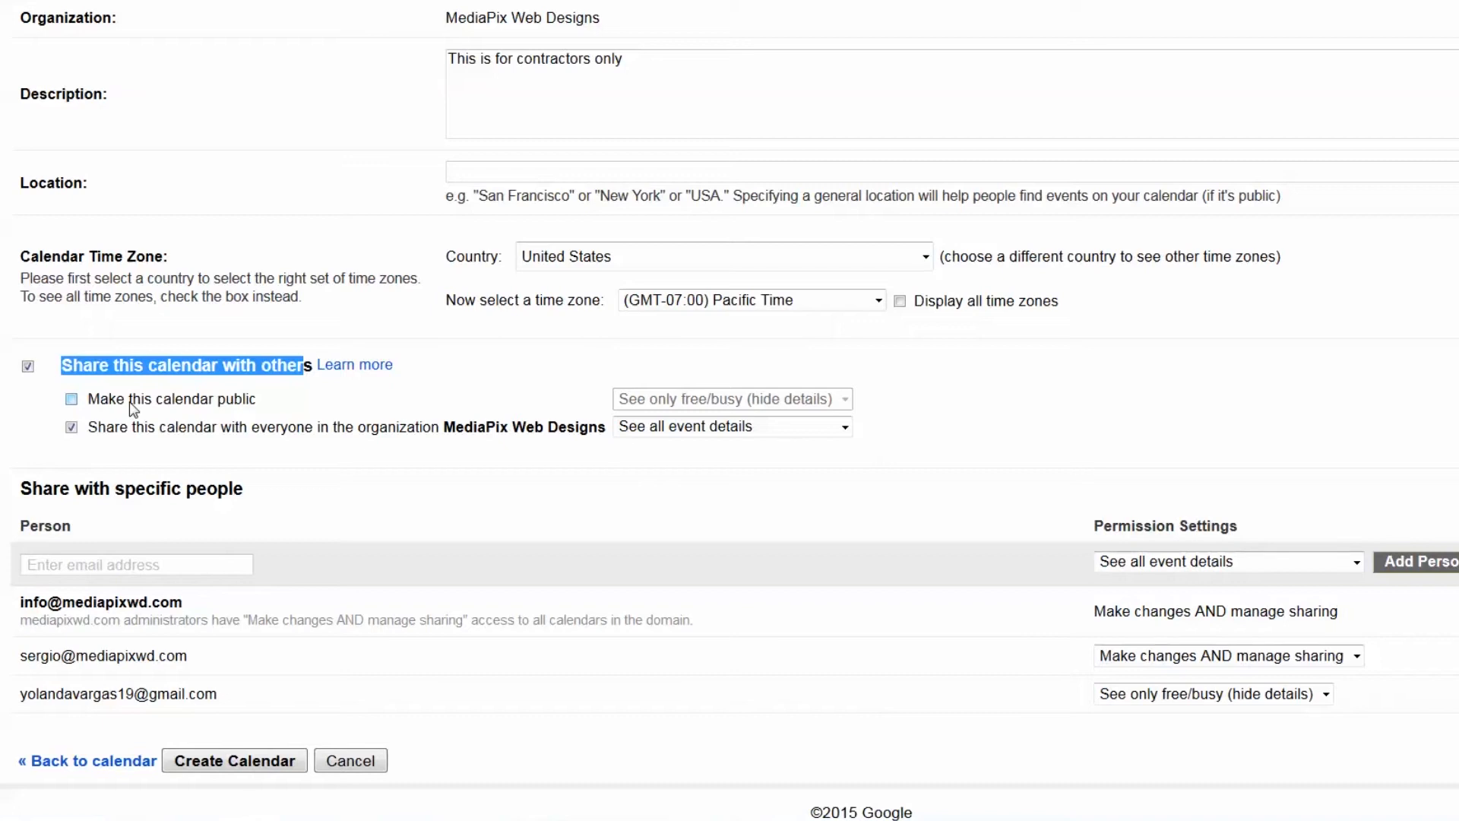
pyautogui.click(96, 495)
pyautogui.moveTo(228, 488); pyautogui.dragTo(20, 494)
pyautogui.click(52, 557)
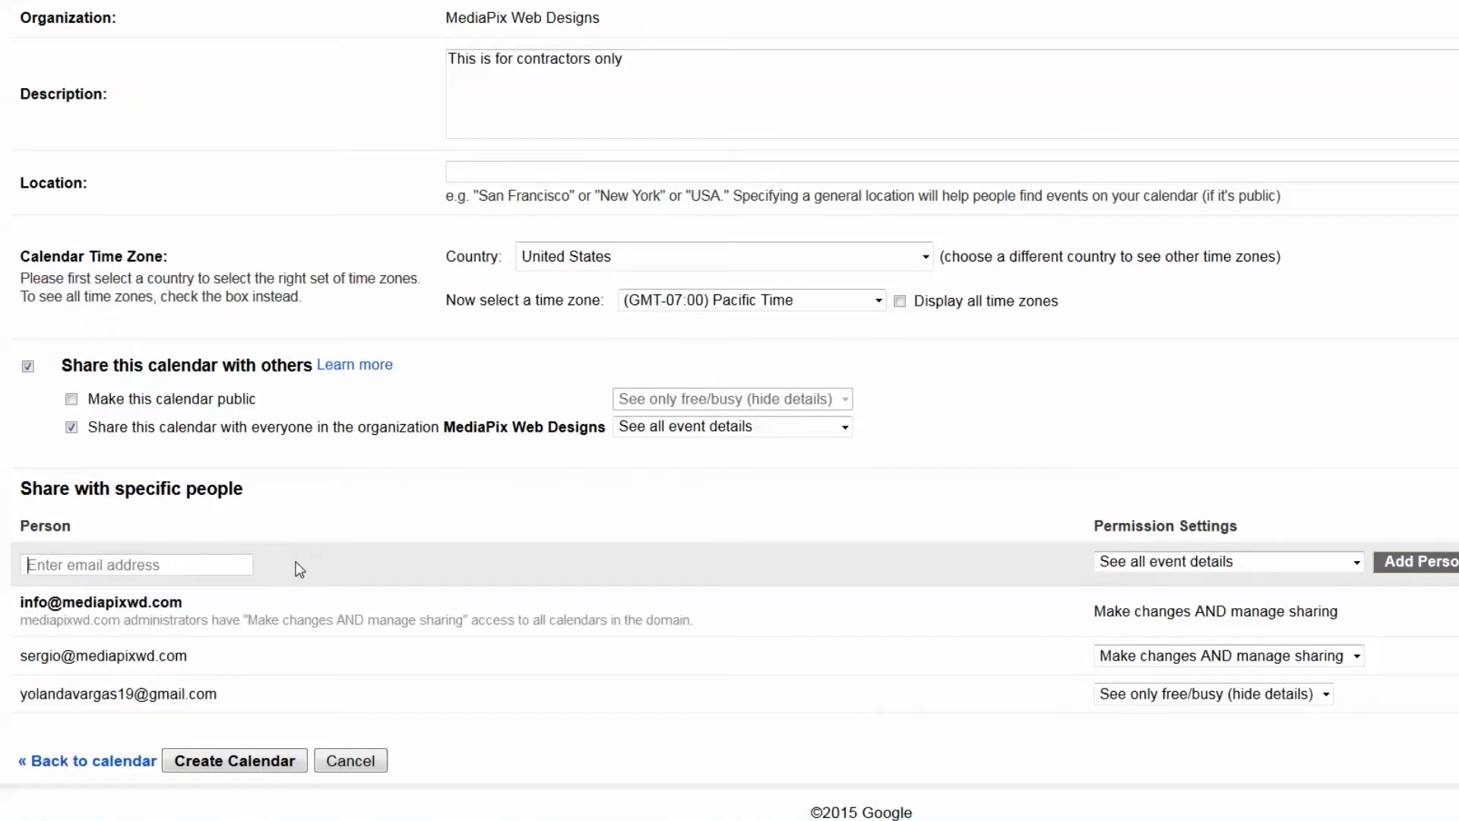
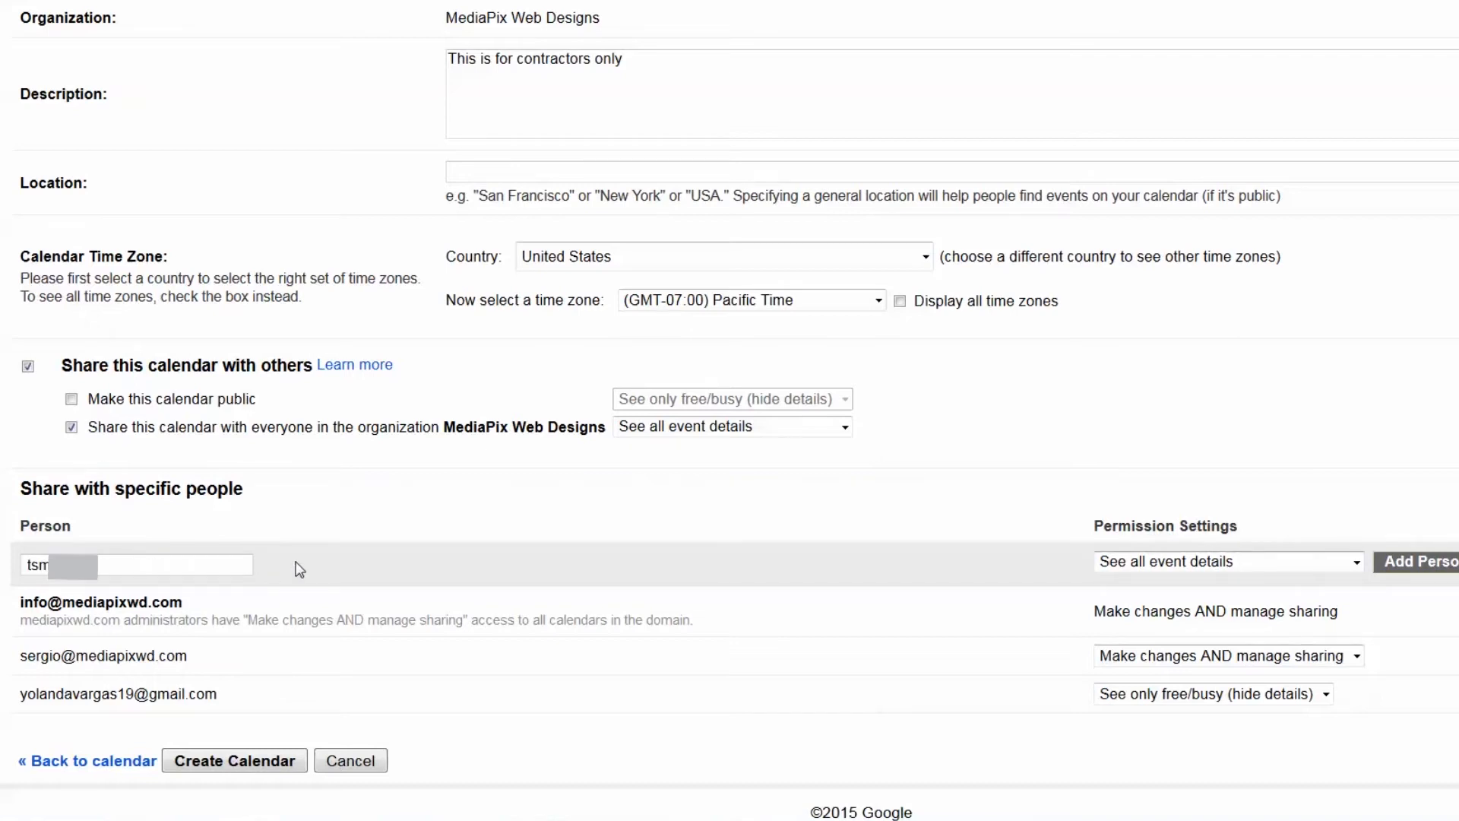
pyautogui.moveTo(260, 401); pyautogui.dragTo(88, 414)
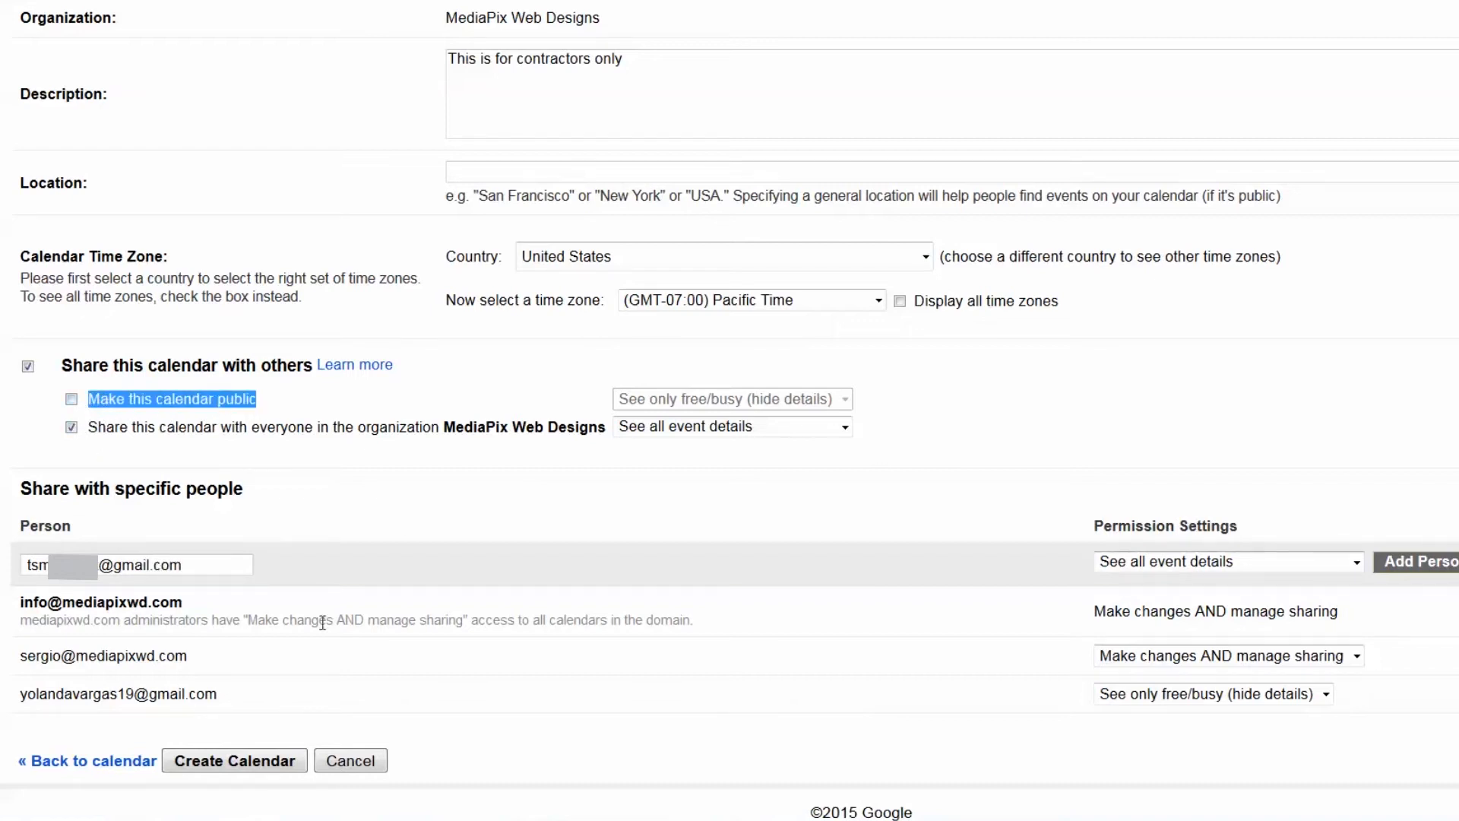
# Create Schedules for Contractors and share it so the Gmail contact sees all event details
pyautogui.click(251, 763)
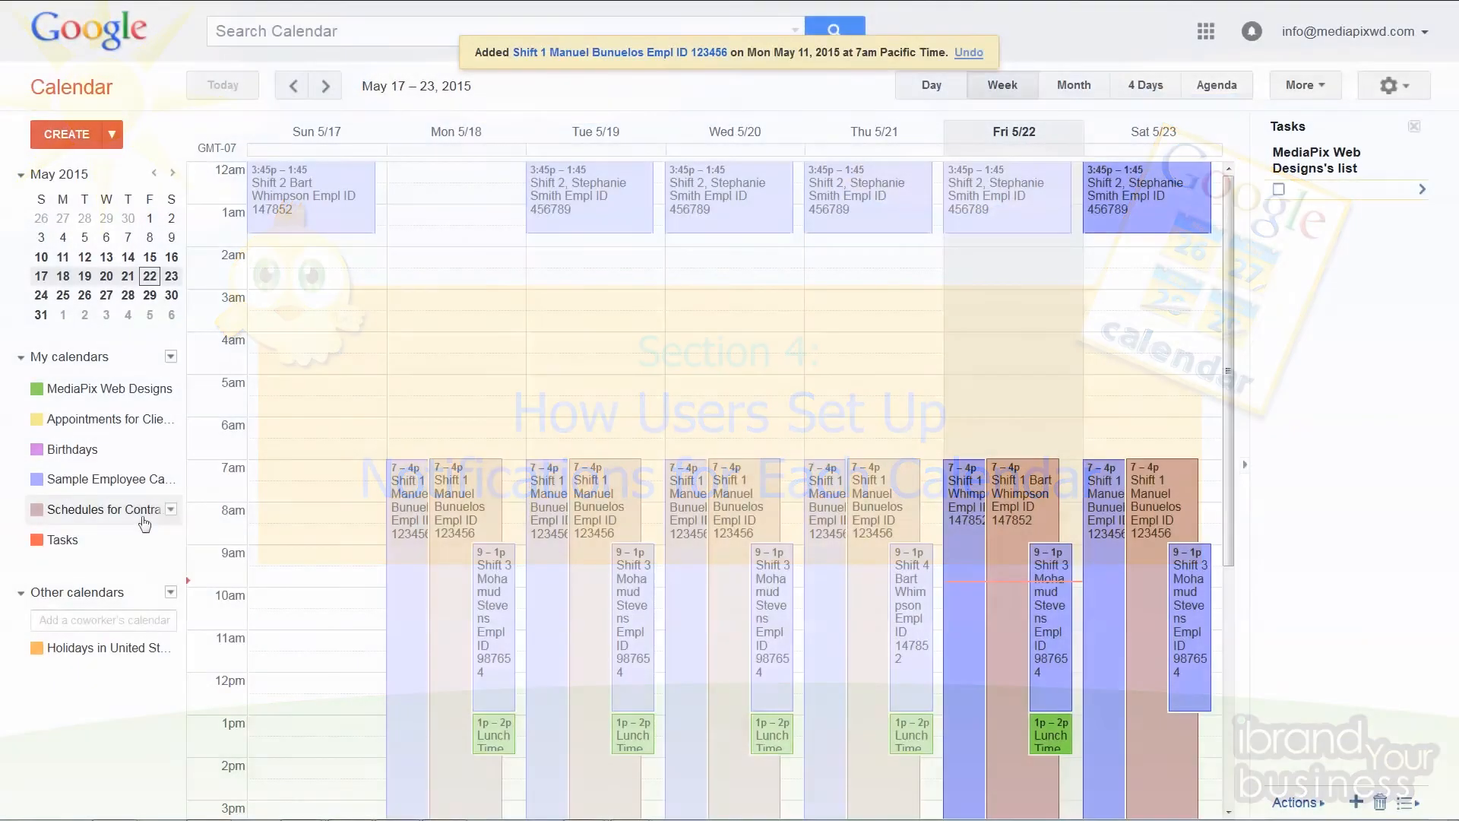
pyautogui.click(171, 510)
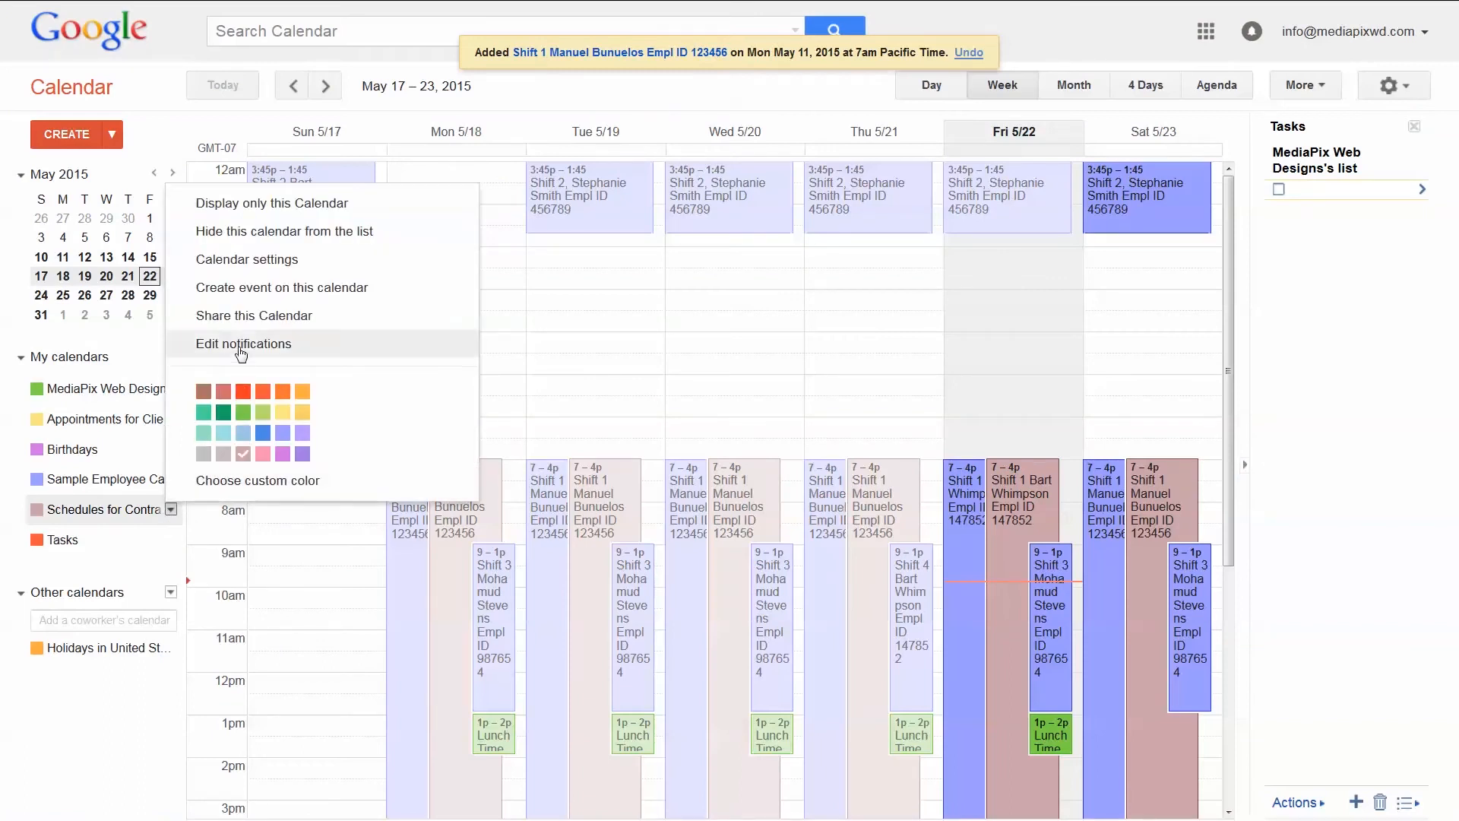
pyautogui.click(241, 321)
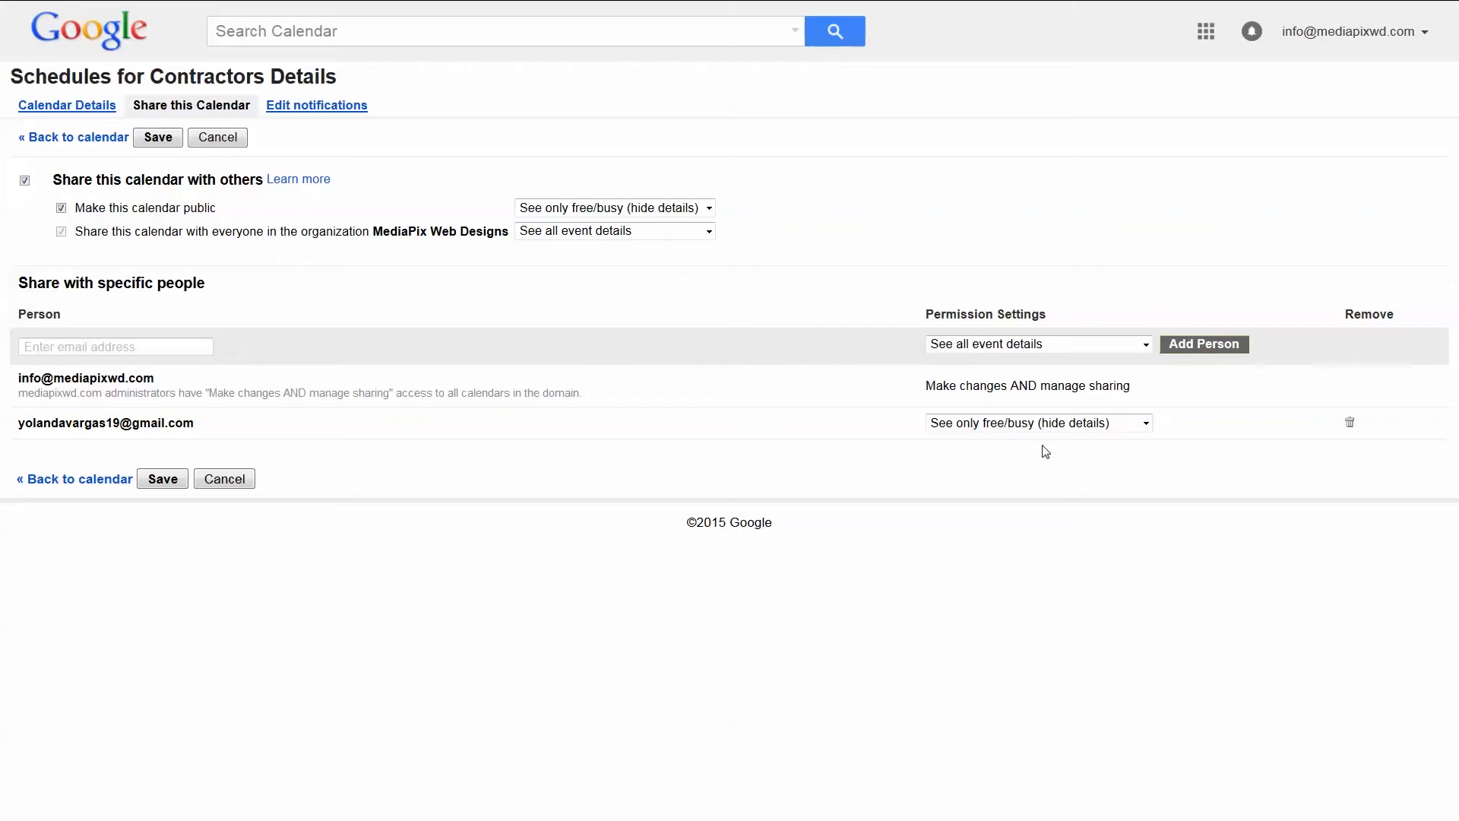
pyautogui.click(1043, 423)
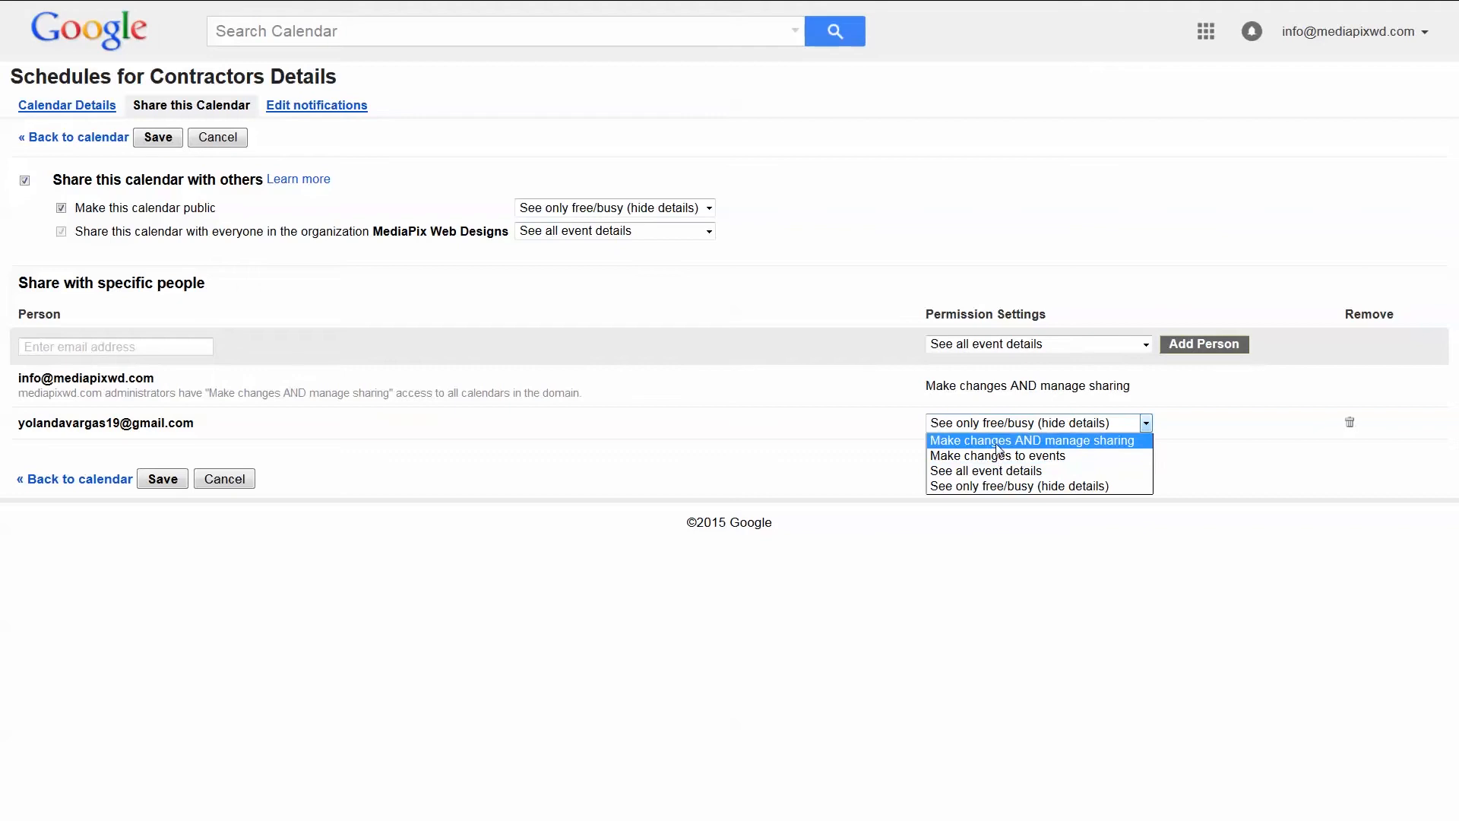
pyautogui.click(997, 470)
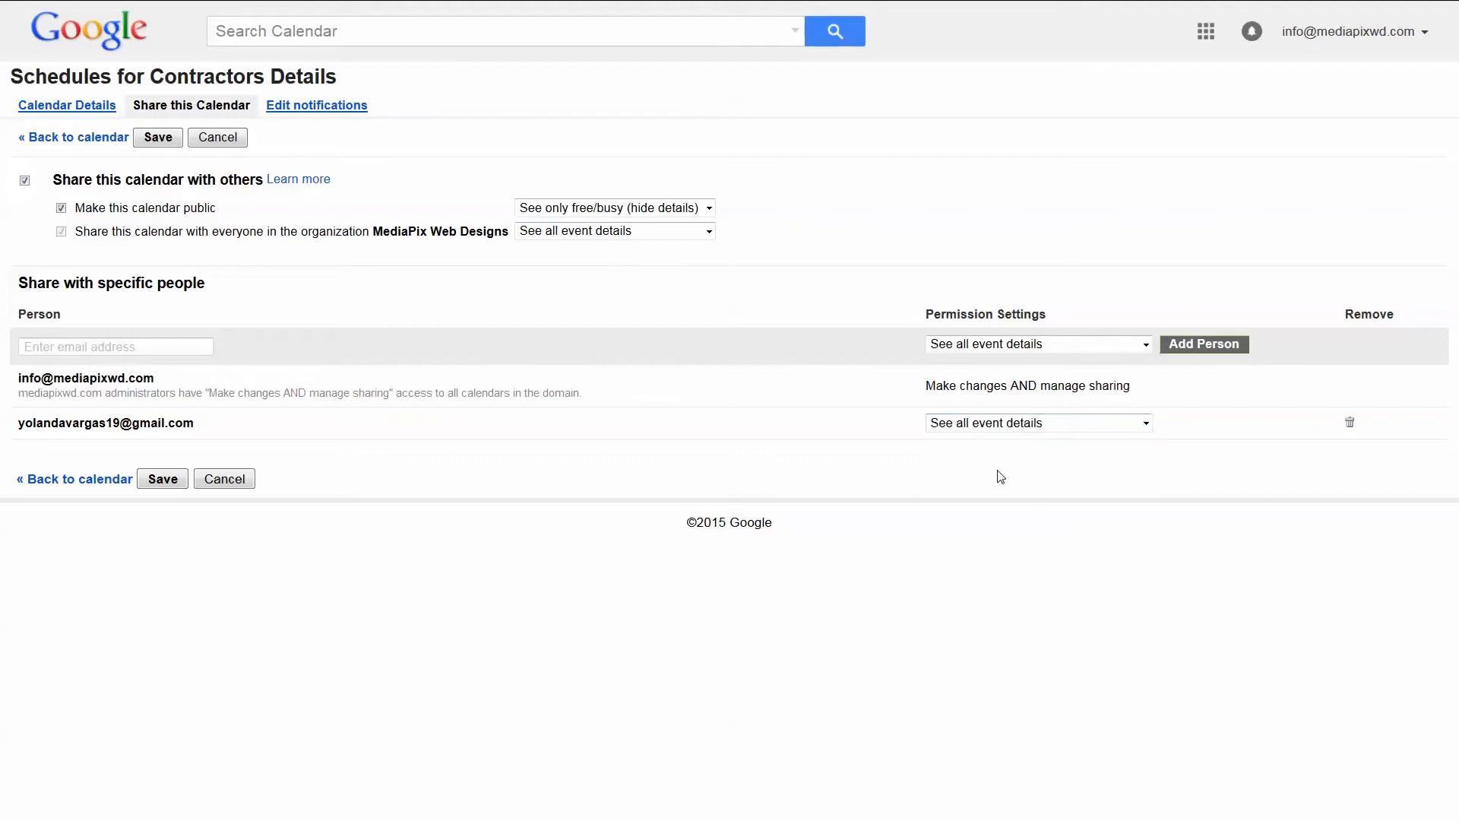
pyautogui.click(162, 479)
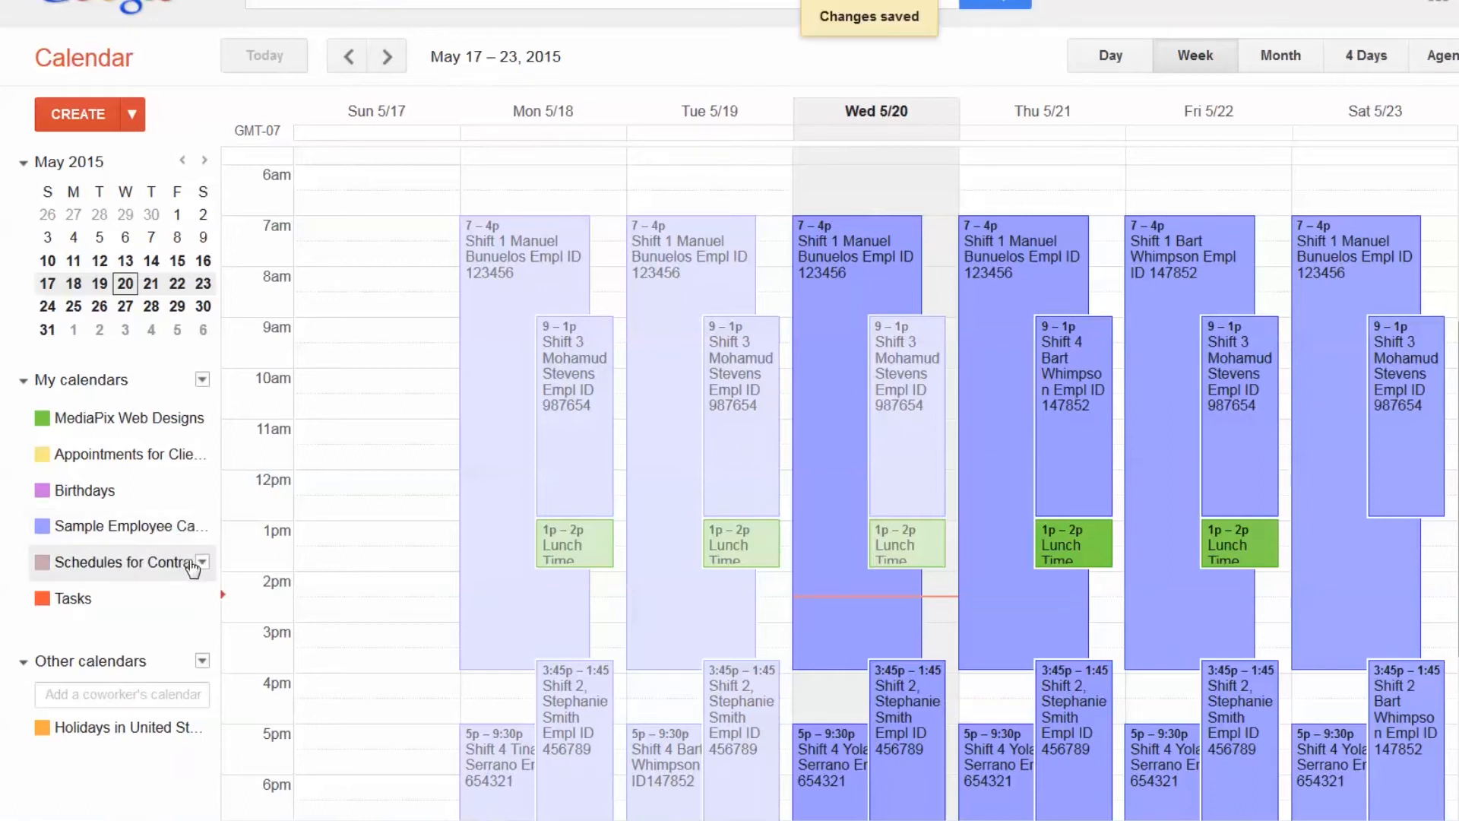
# As the shared contact, open Edit notifications for Schedules for Contractors under Other calendars
pyautogui.click(202, 563)
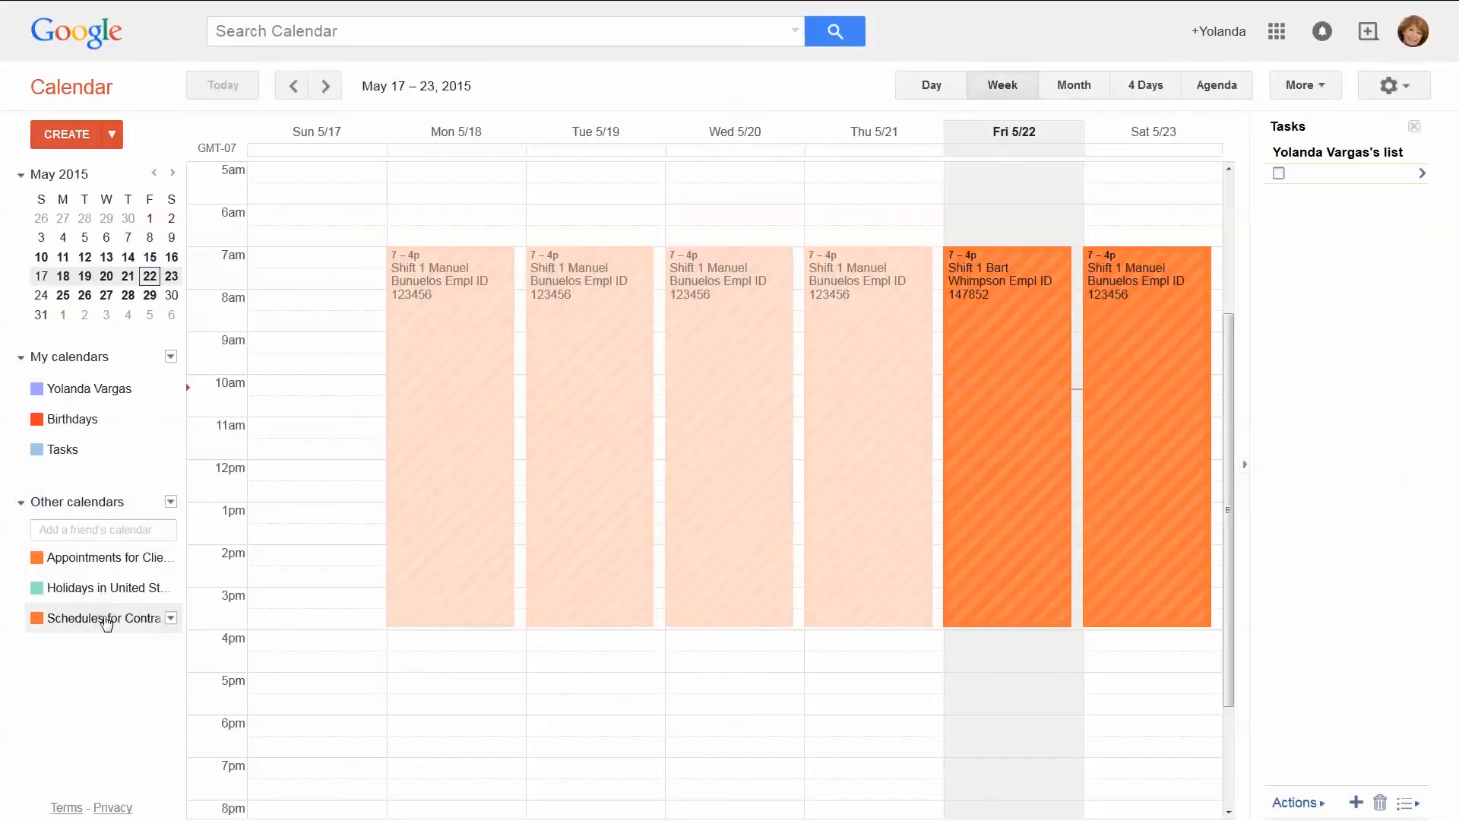
pyautogui.click(171, 618)
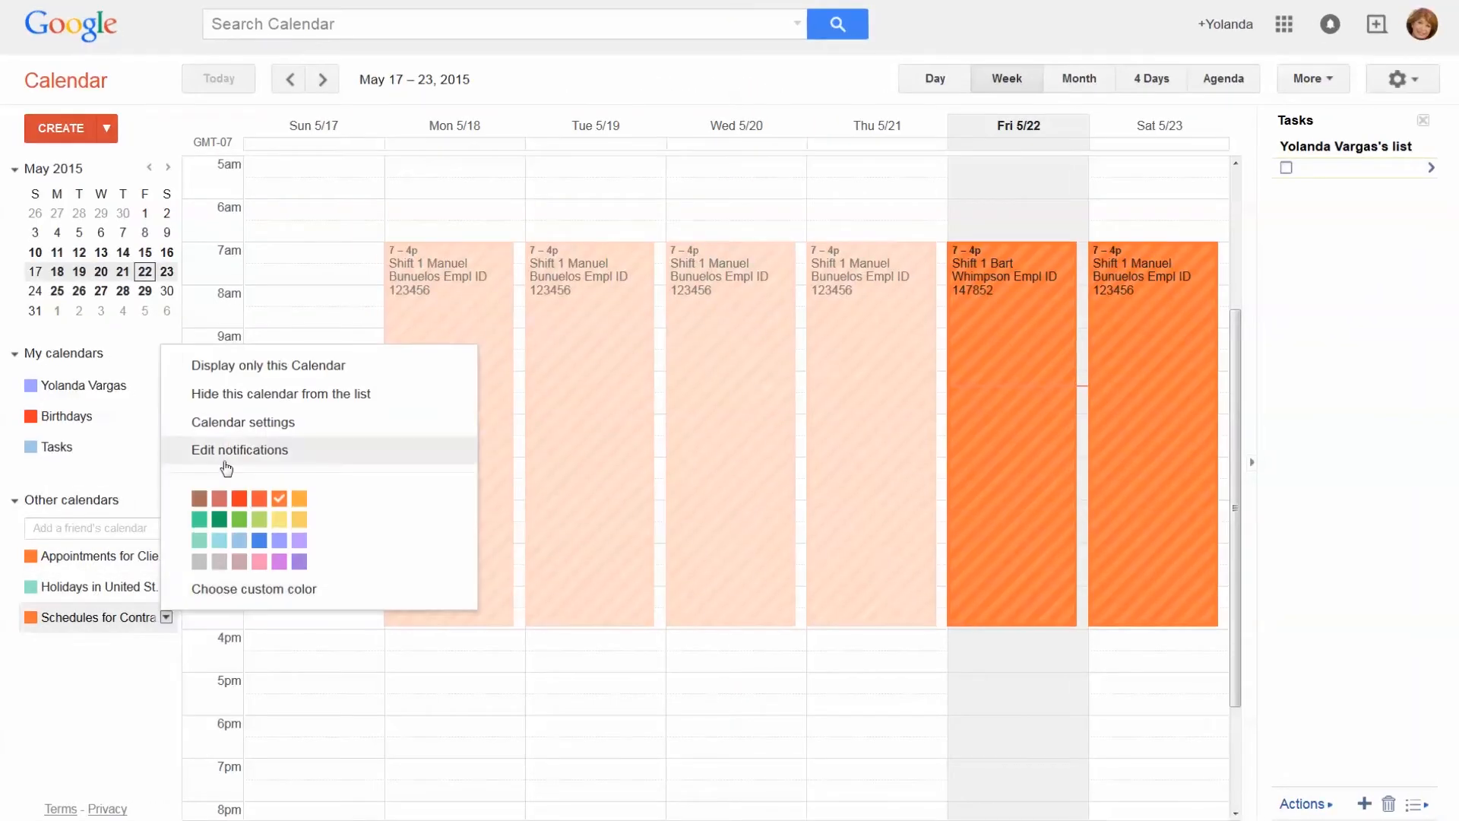
pyautogui.click(226, 456)
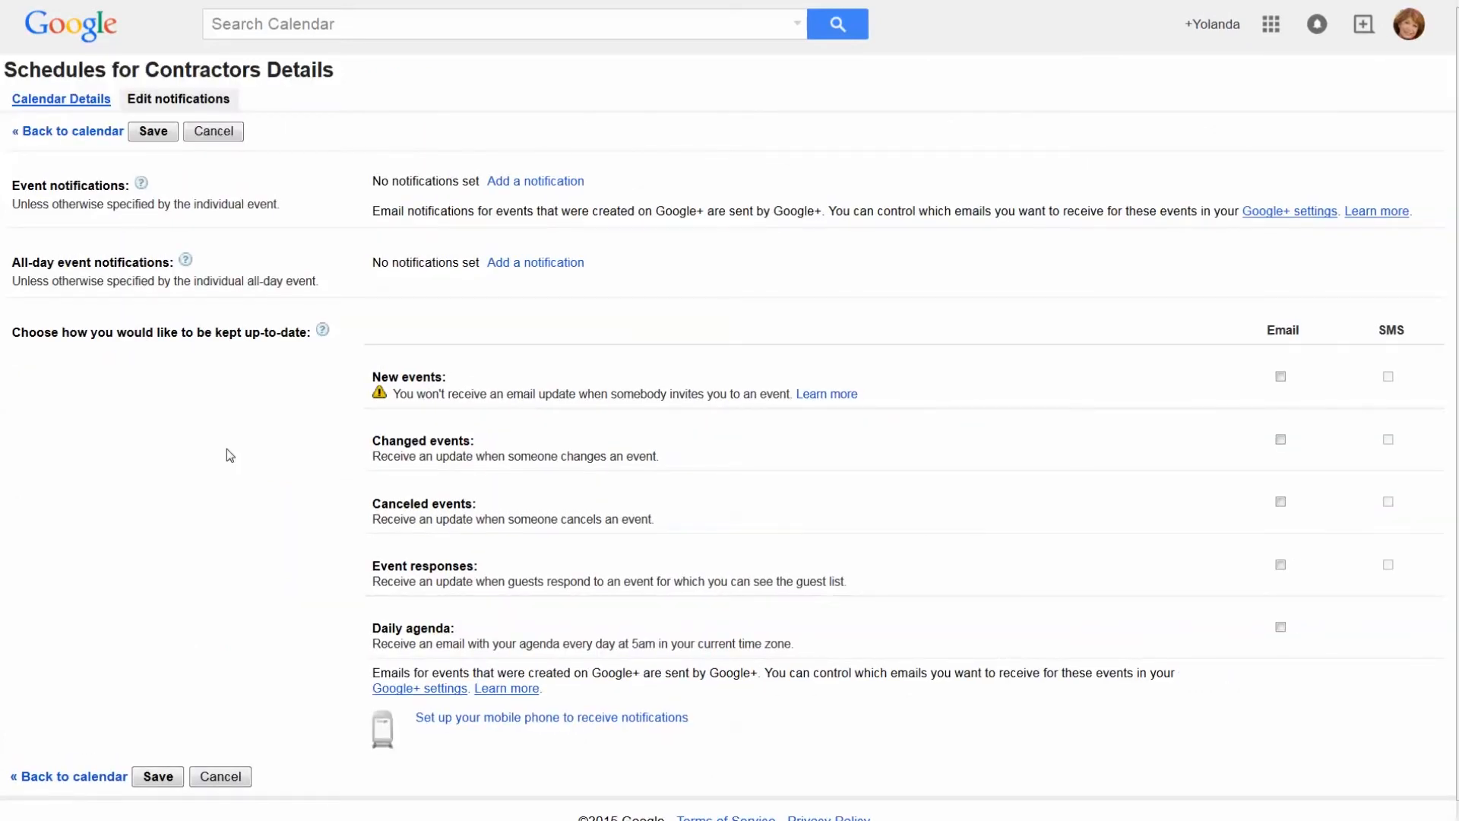
# Add Email and Pop-up reminders 10 minutes before timed events
pyautogui.click(535, 181)
pyautogui.click(570, 185)
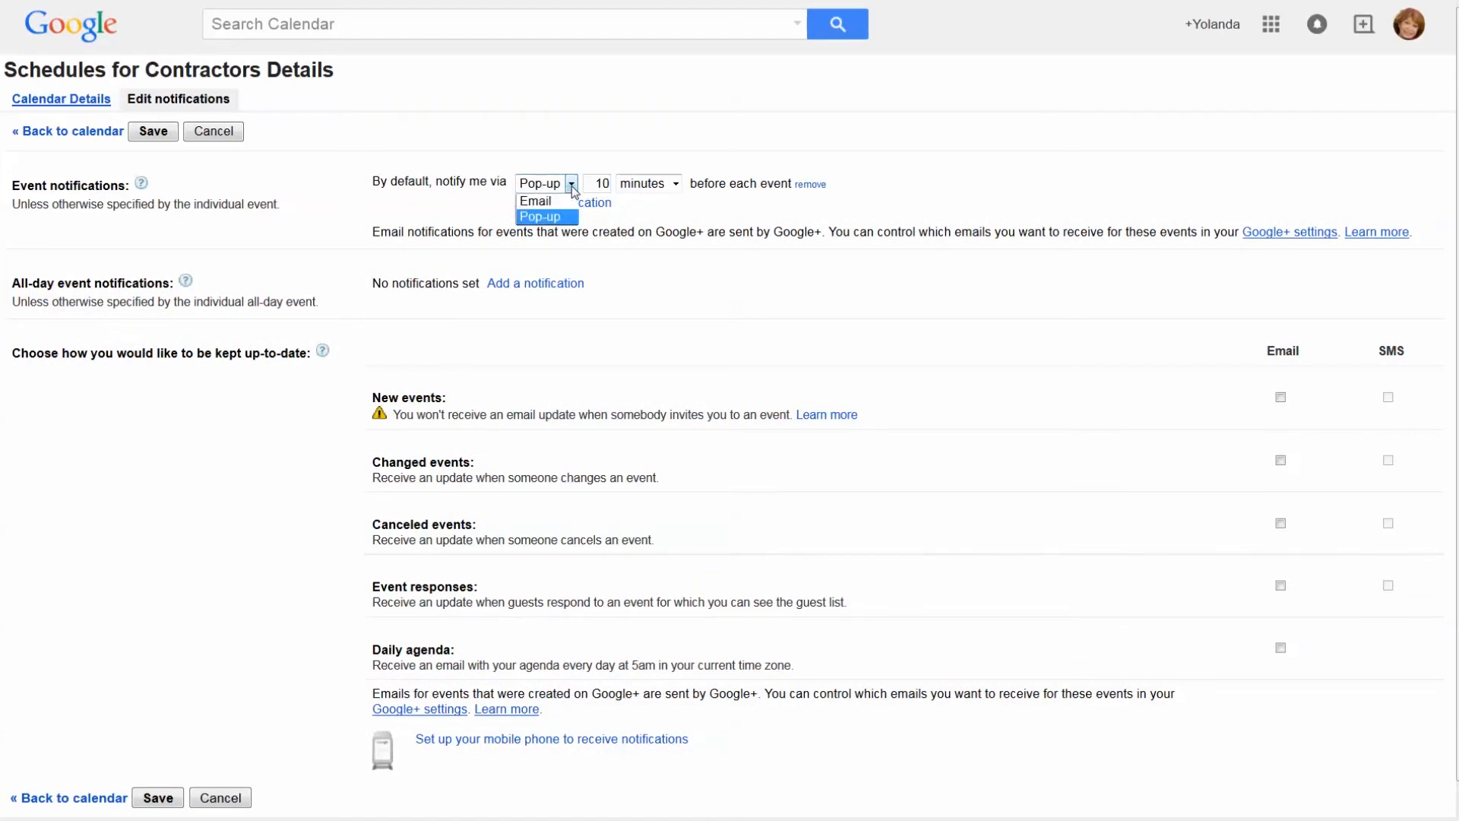
pyautogui.click(538, 201)
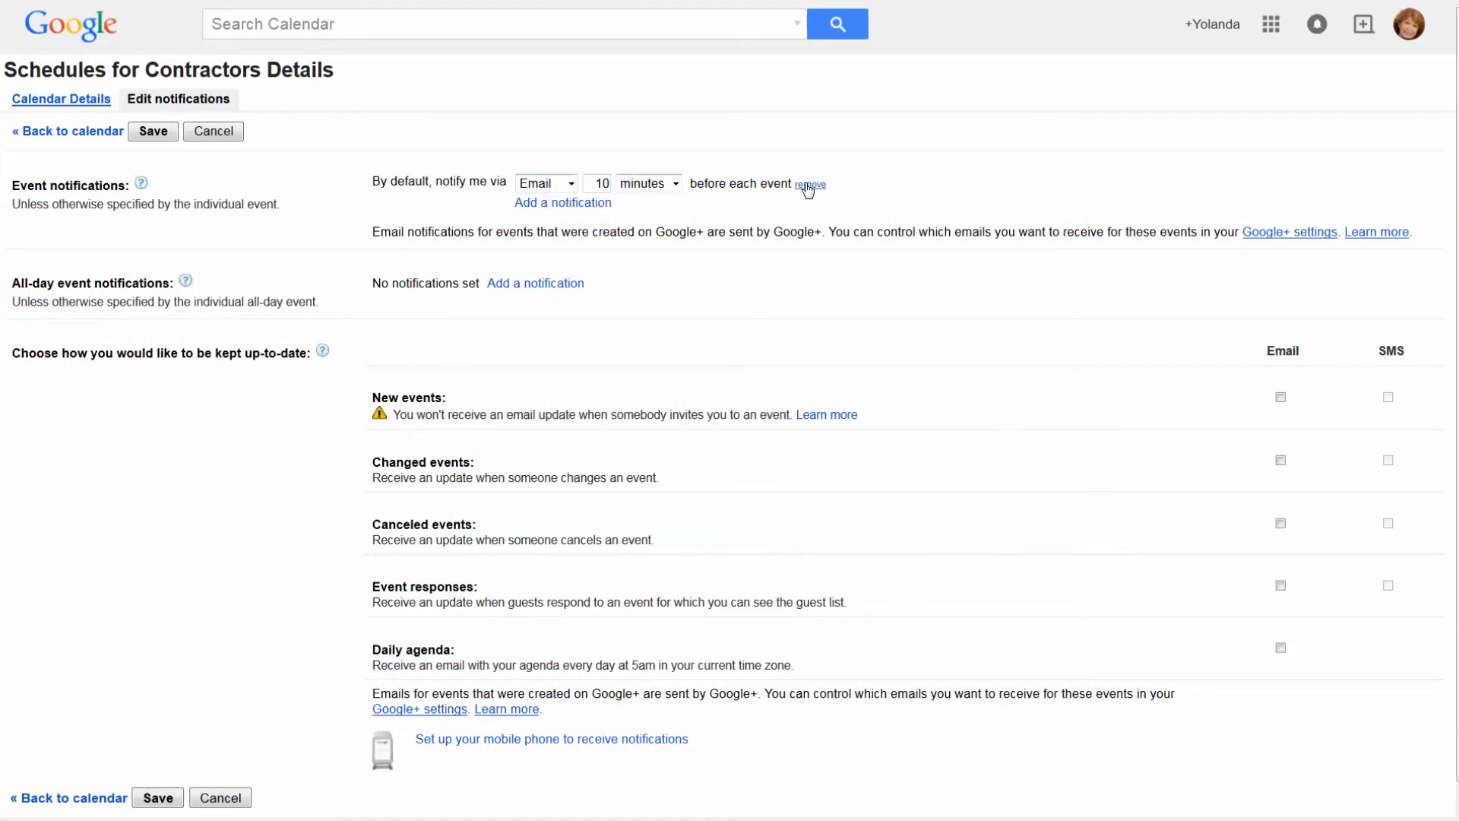
pyautogui.click(586, 203)
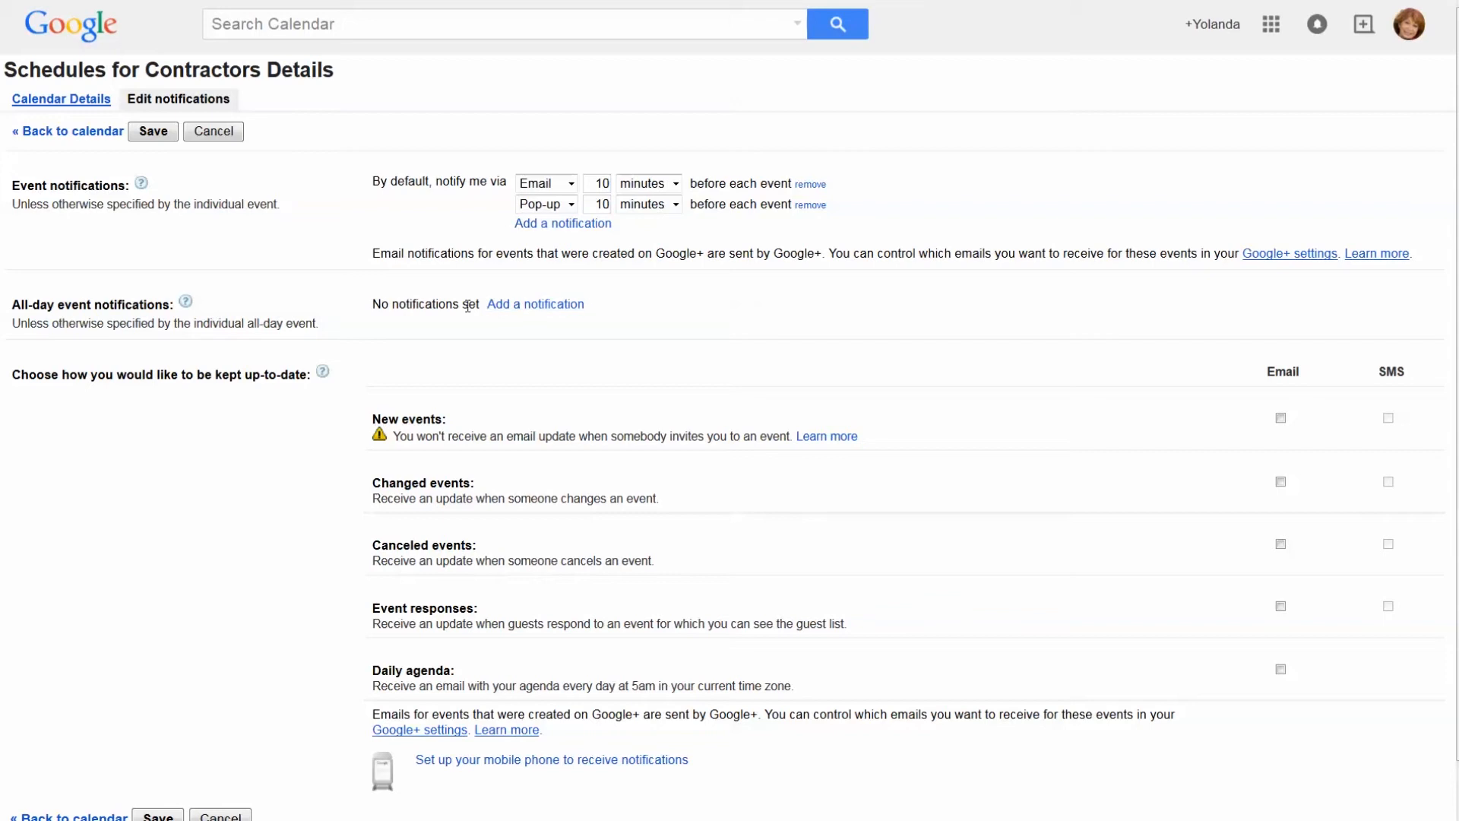
# Add an Email reminder 1 day before all-day events
pyautogui.click(548, 306)
pyautogui.click(571, 303)
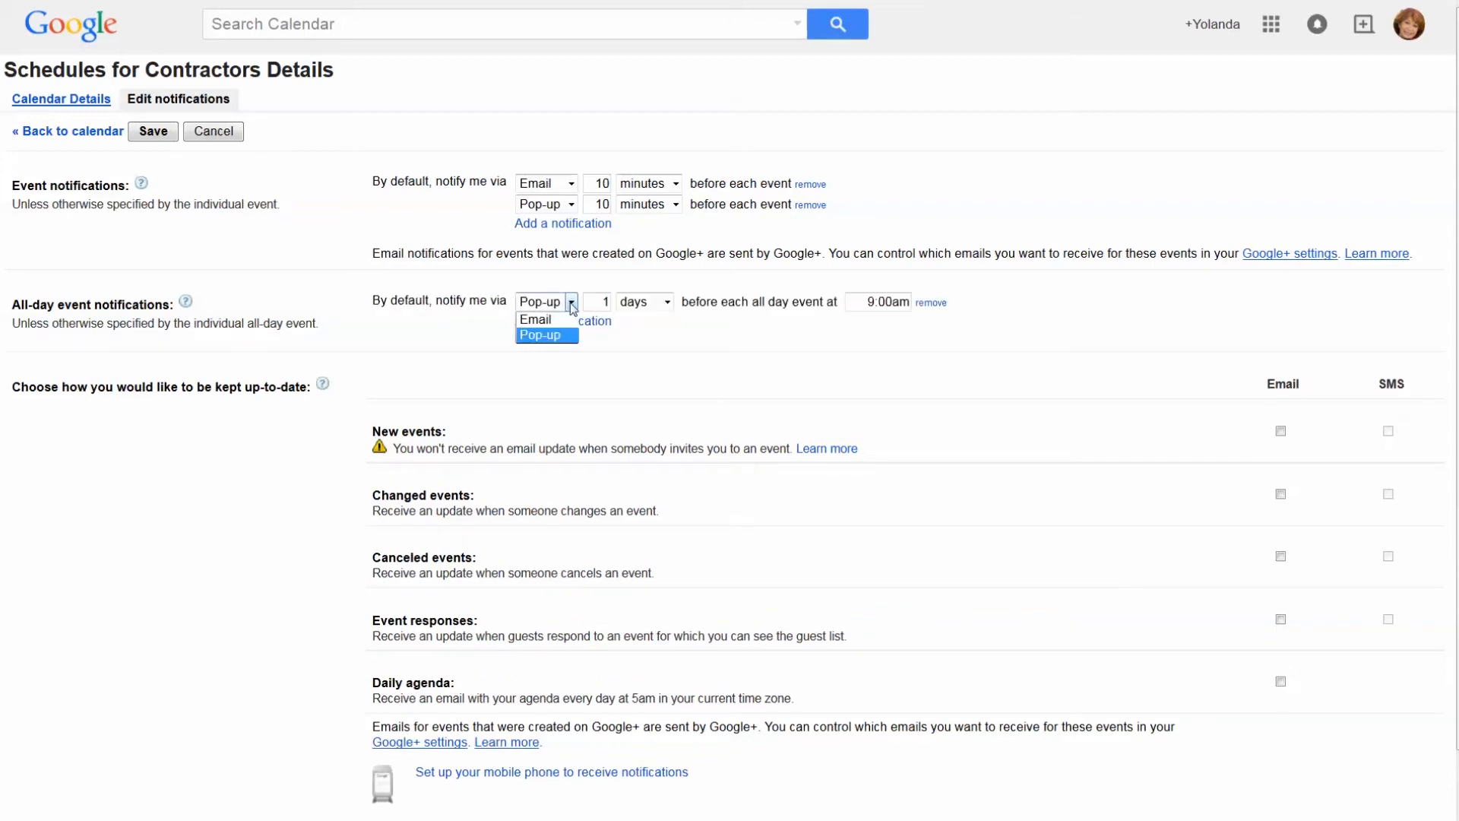
pyautogui.click(570, 319)
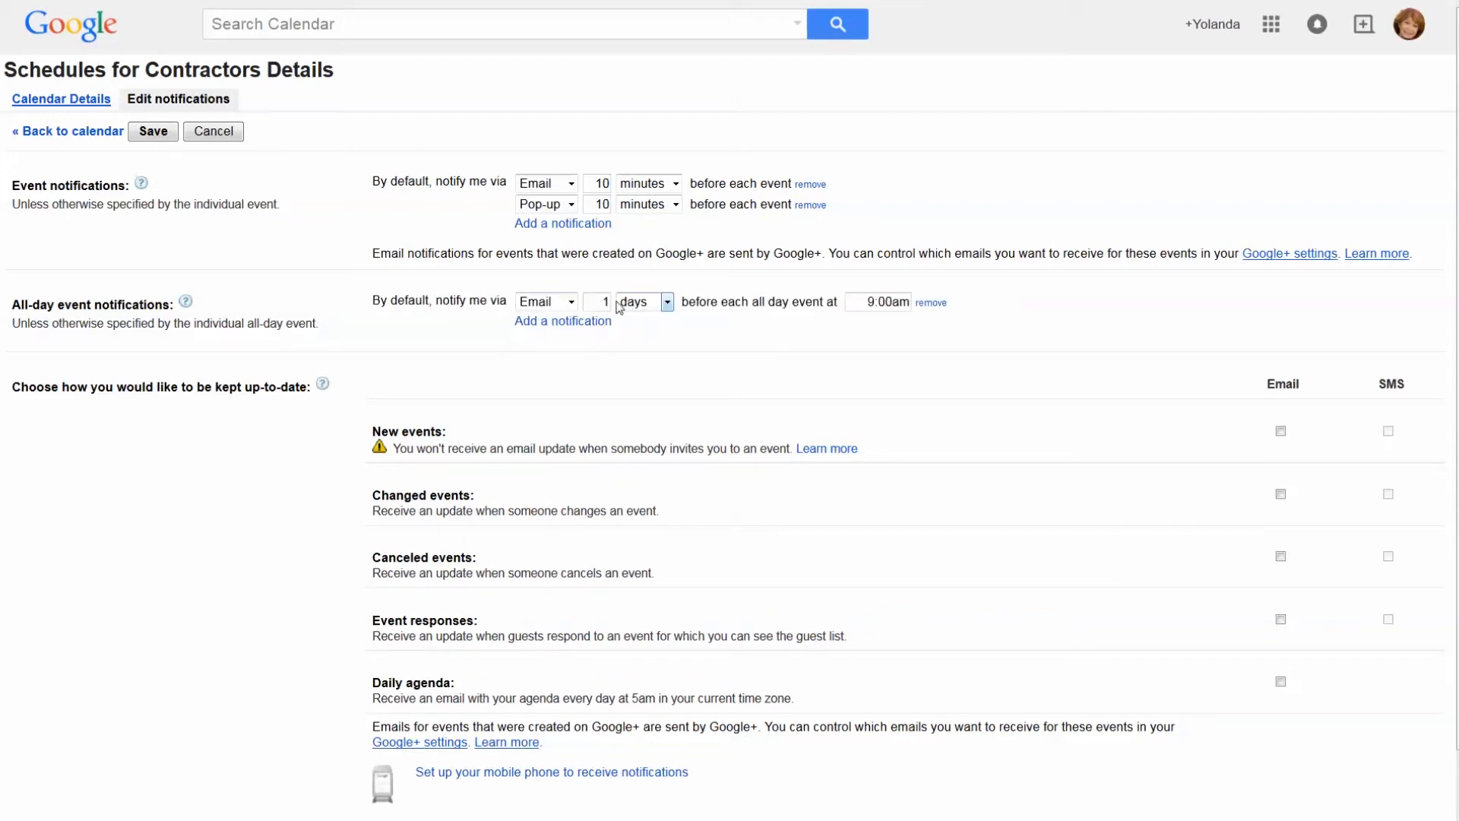
pyautogui.click(648, 307)
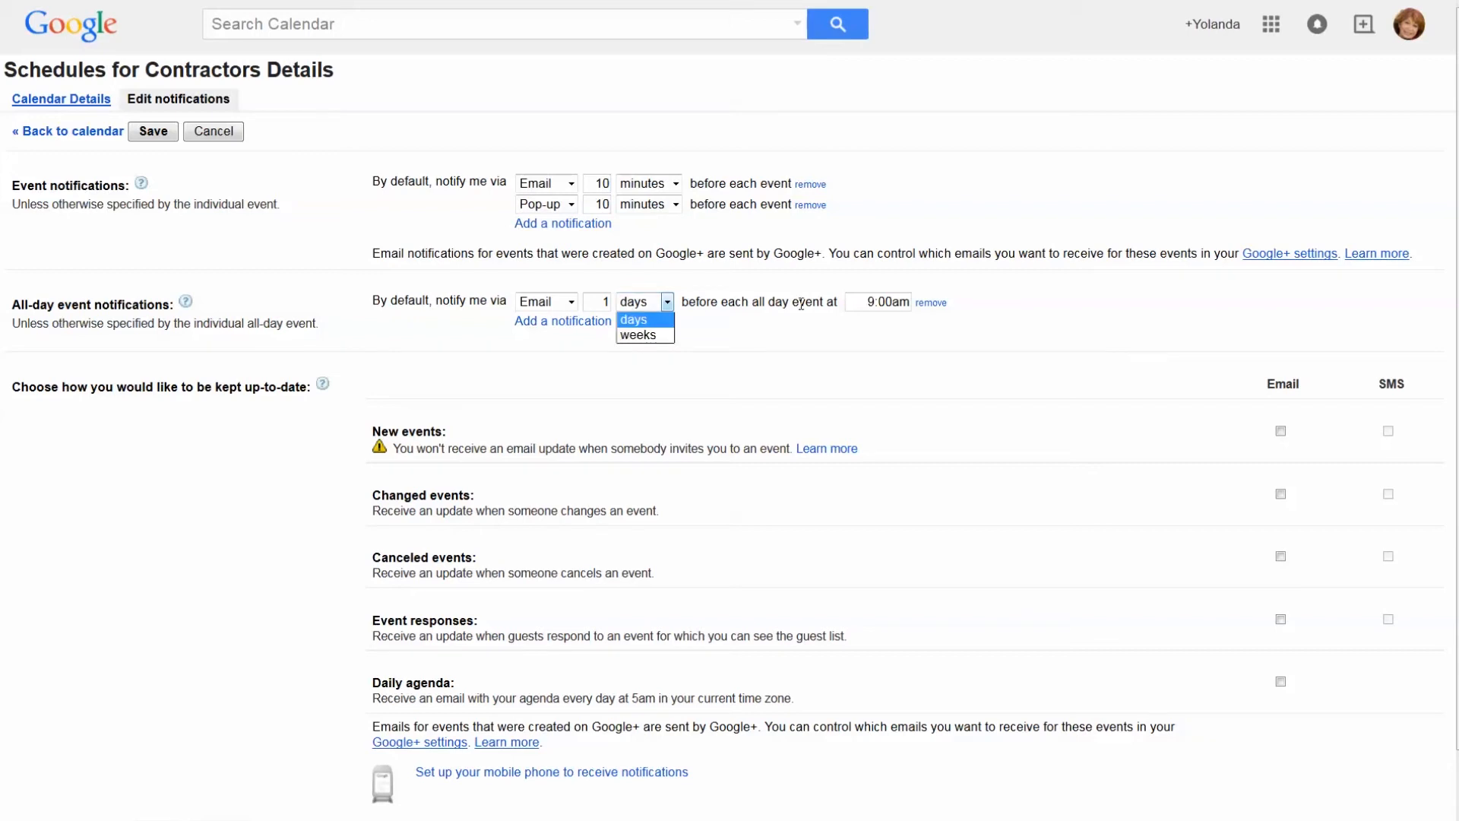
pyautogui.click(871, 336)
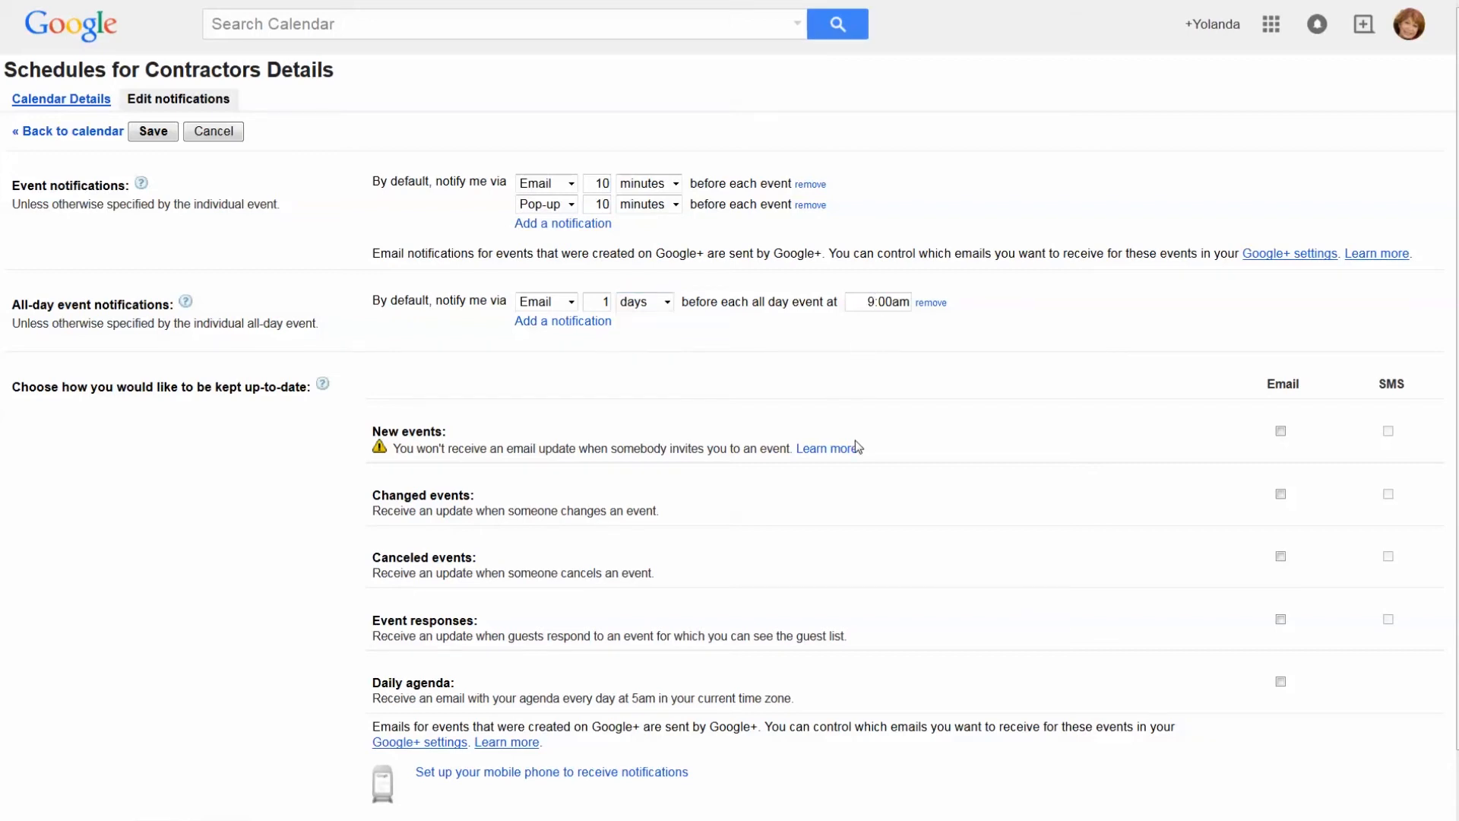
pyautogui.scroll(-1, 856, 441)
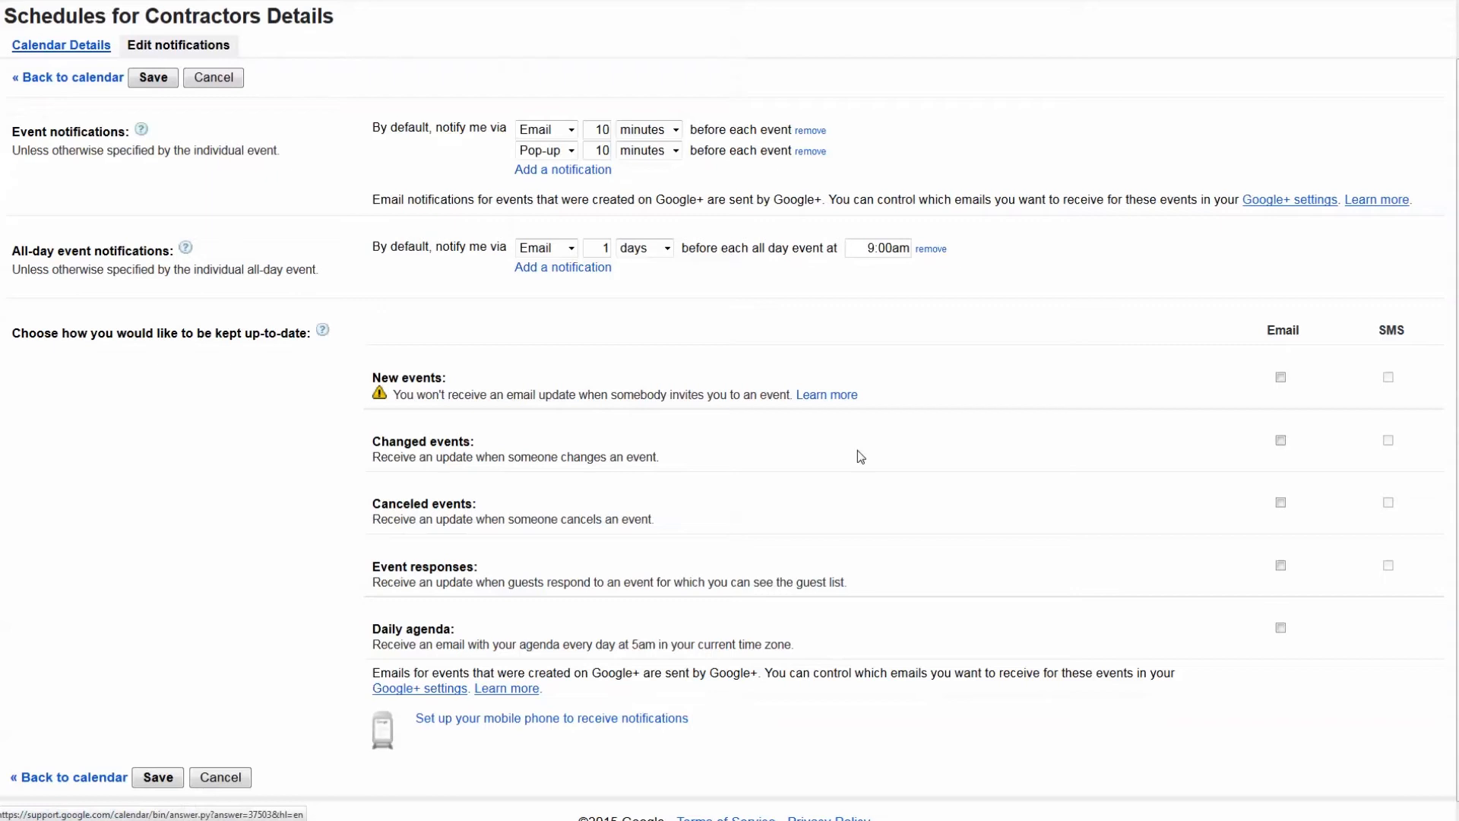
# Turn on Email updates for new, changed and canceled events and event responses
pyautogui.scroll(-1, 860, 456)
pyautogui.moveTo(370, 371); pyautogui.dragTo(882, 394)
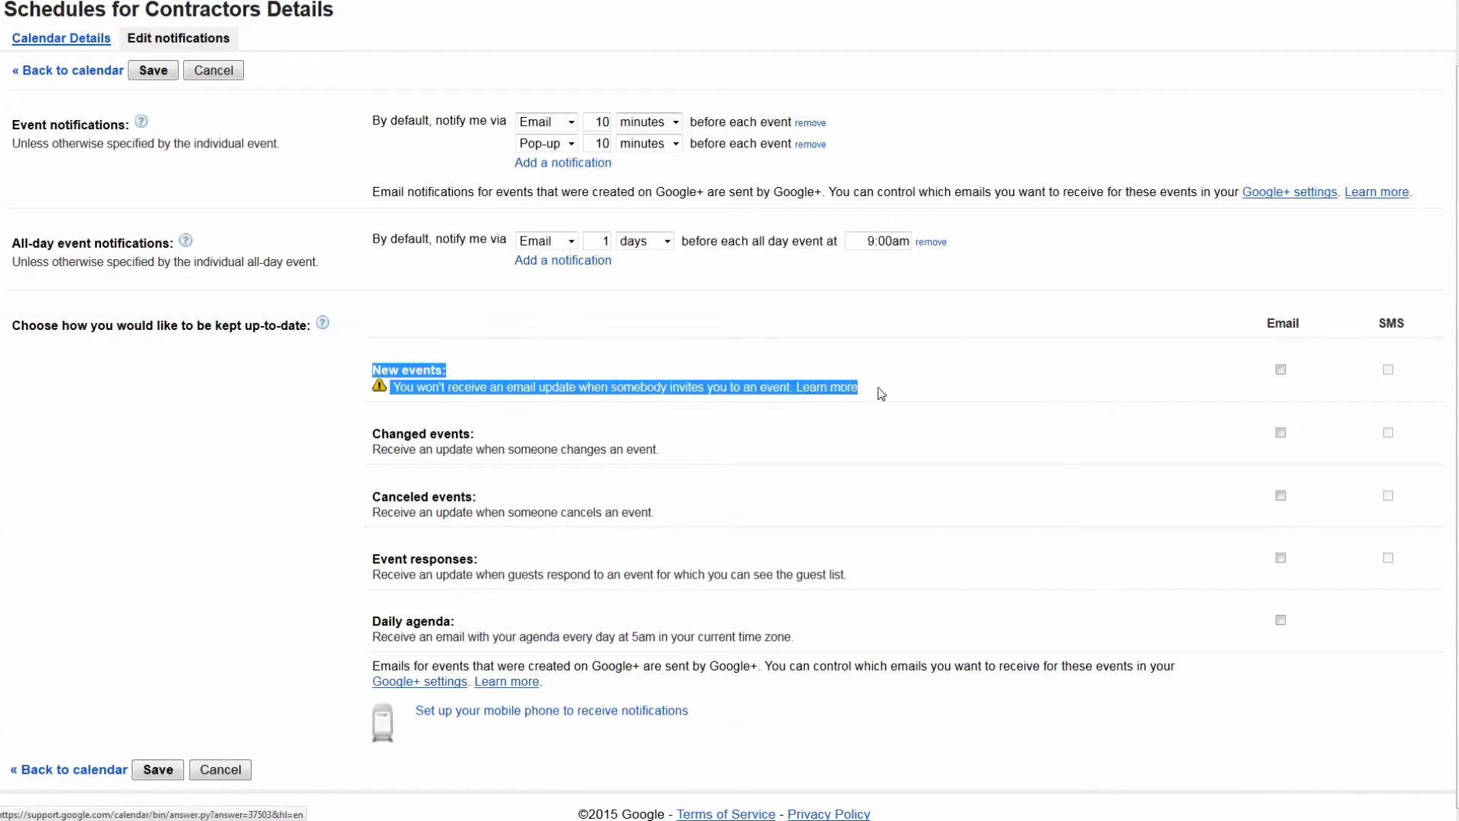
pyautogui.click(1298, 359)
pyautogui.click(1278, 372)
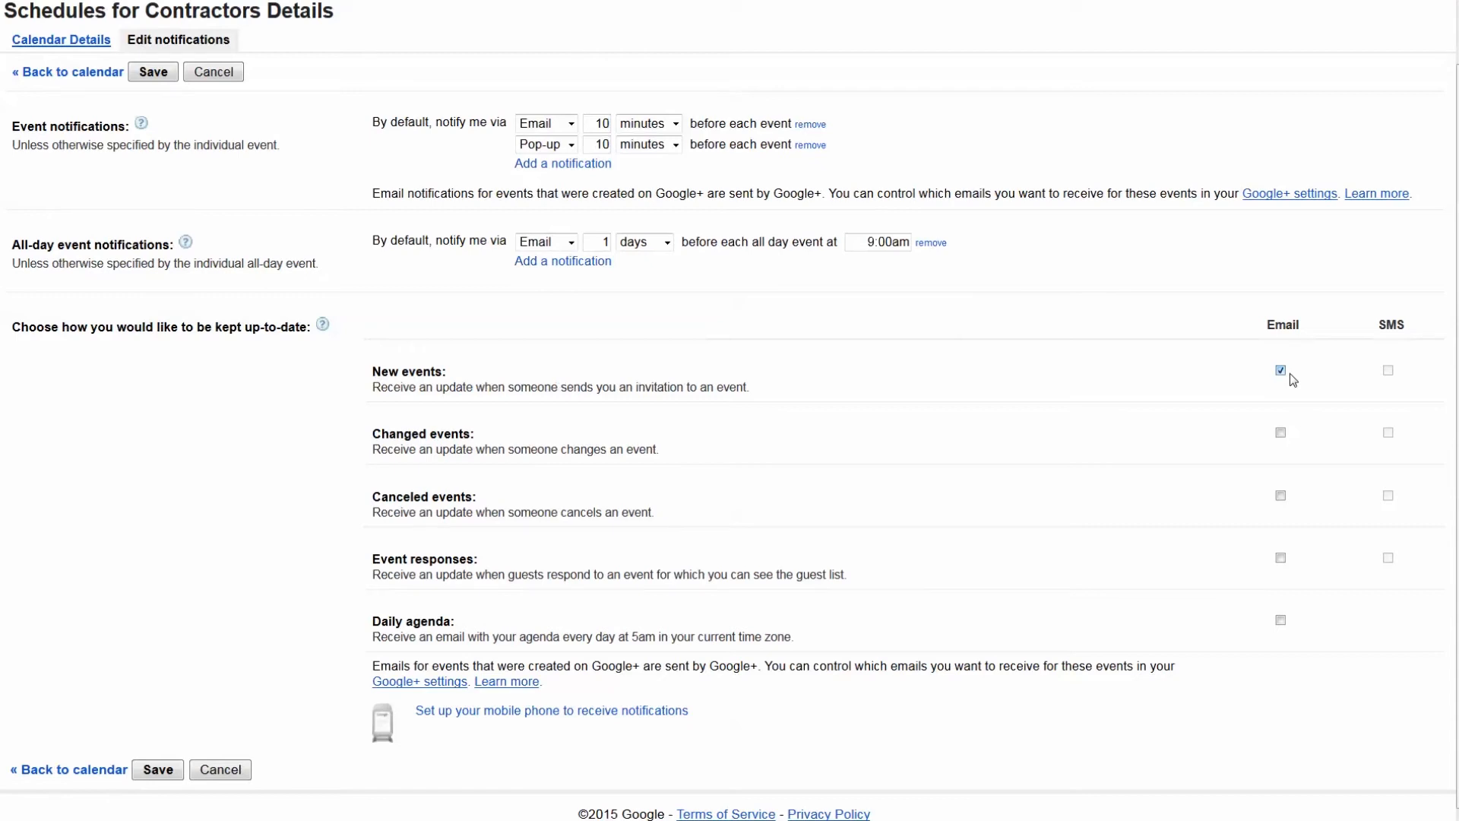
pyautogui.moveTo(475, 434); pyautogui.dragTo(378, 434)
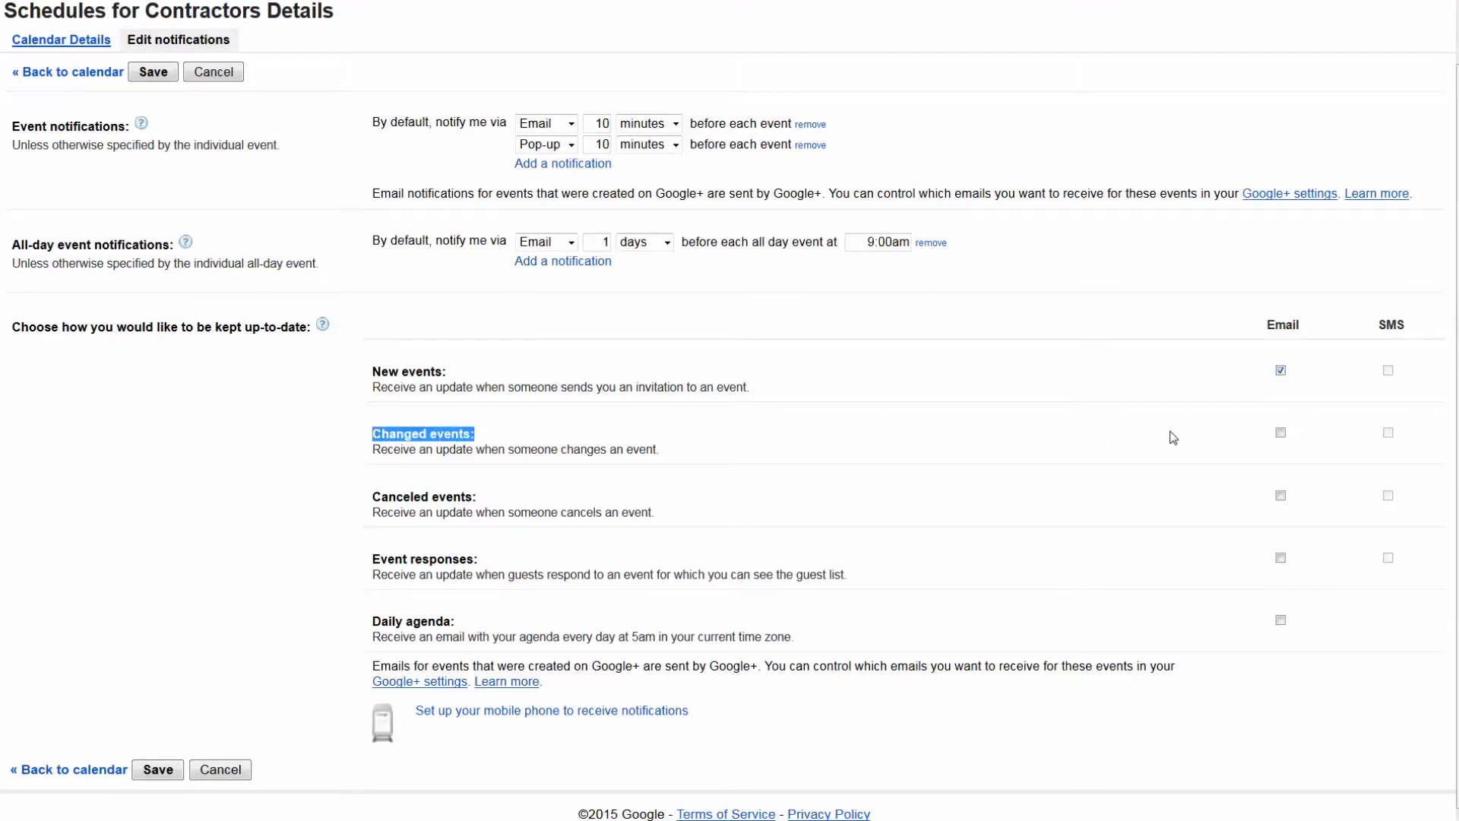
pyautogui.click(1280, 432)
pyautogui.click(1281, 496)
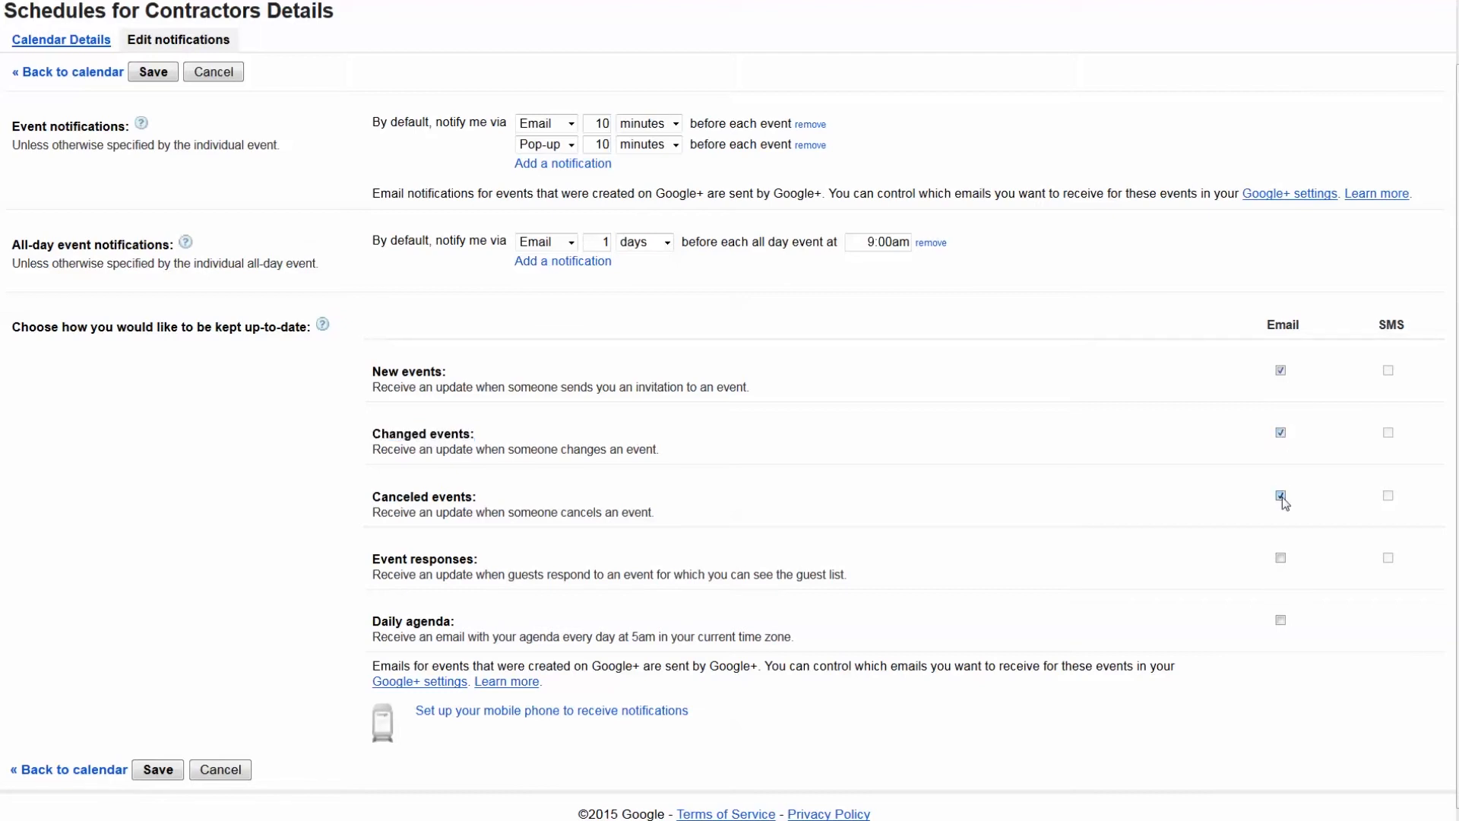
pyautogui.click(1281, 559)
# Enable the 5am daily agenda email and save the notification settings
pyautogui.moveTo(366, 619); pyautogui.dragTo(466, 627)
pyautogui.click(1282, 627)
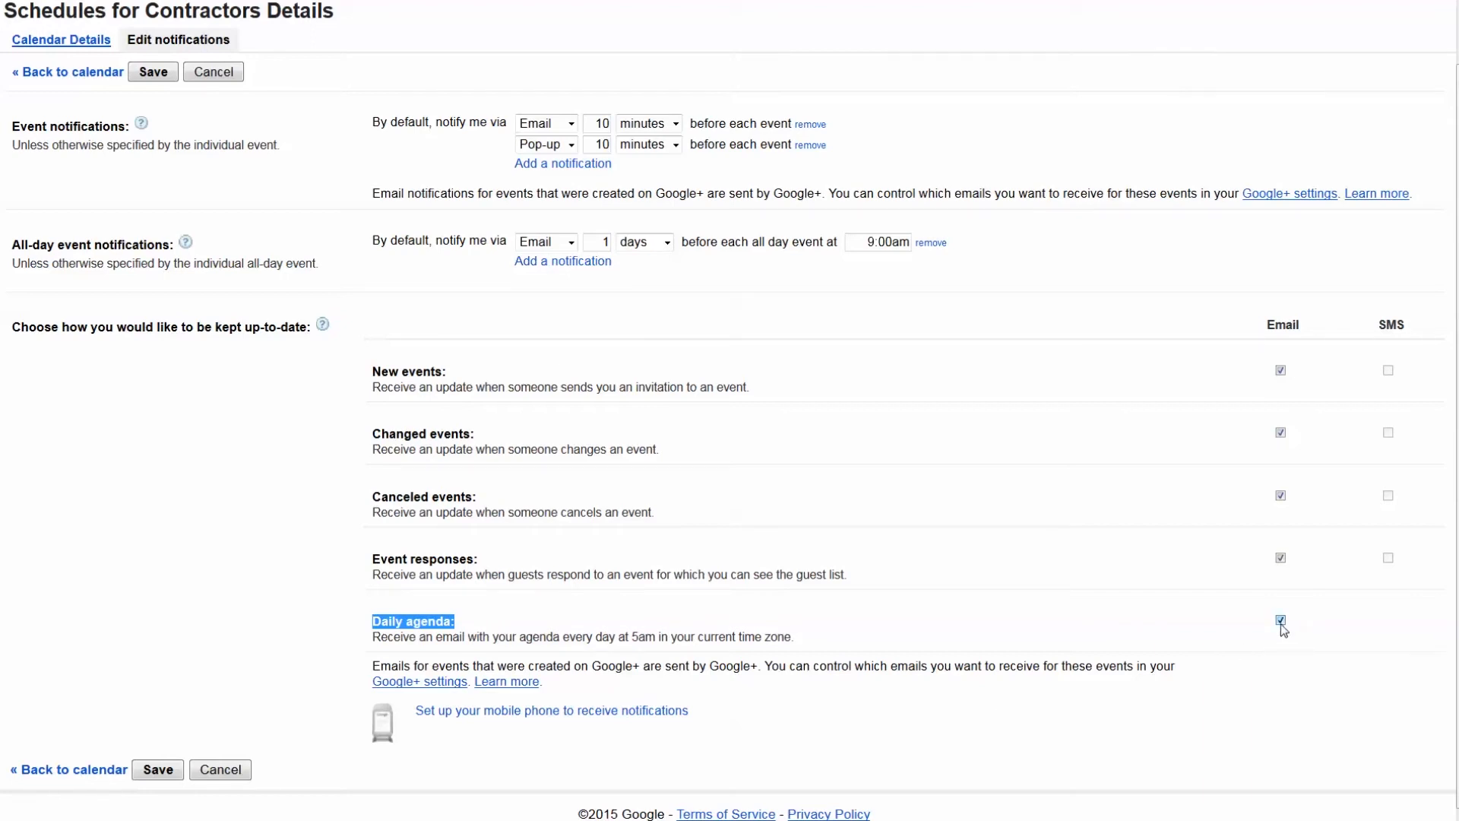
pyautogui.moveTo(632, 637); pyautogui.dragTo(798, 644)
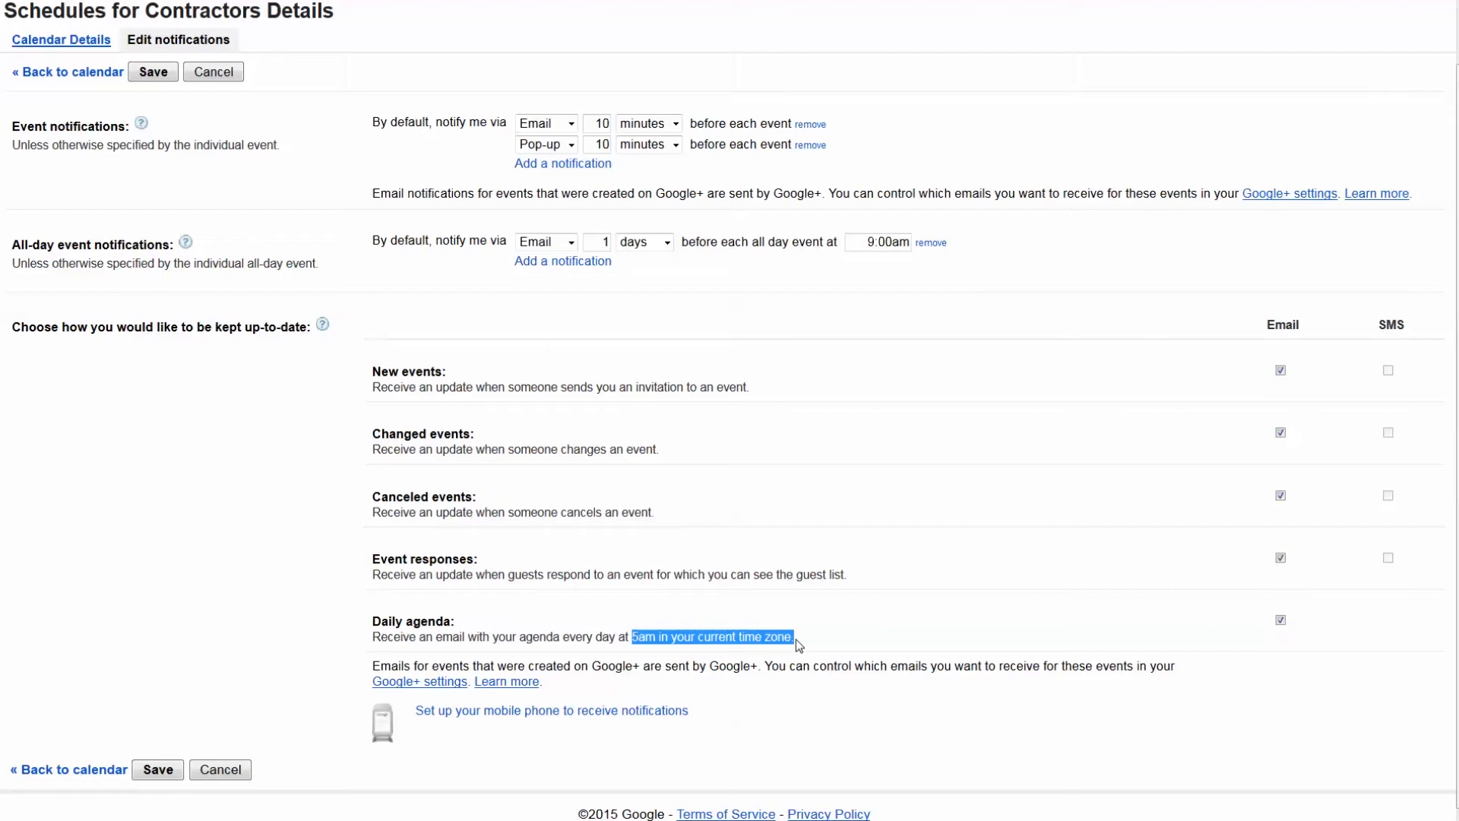
pyautogui.click(799, 644)
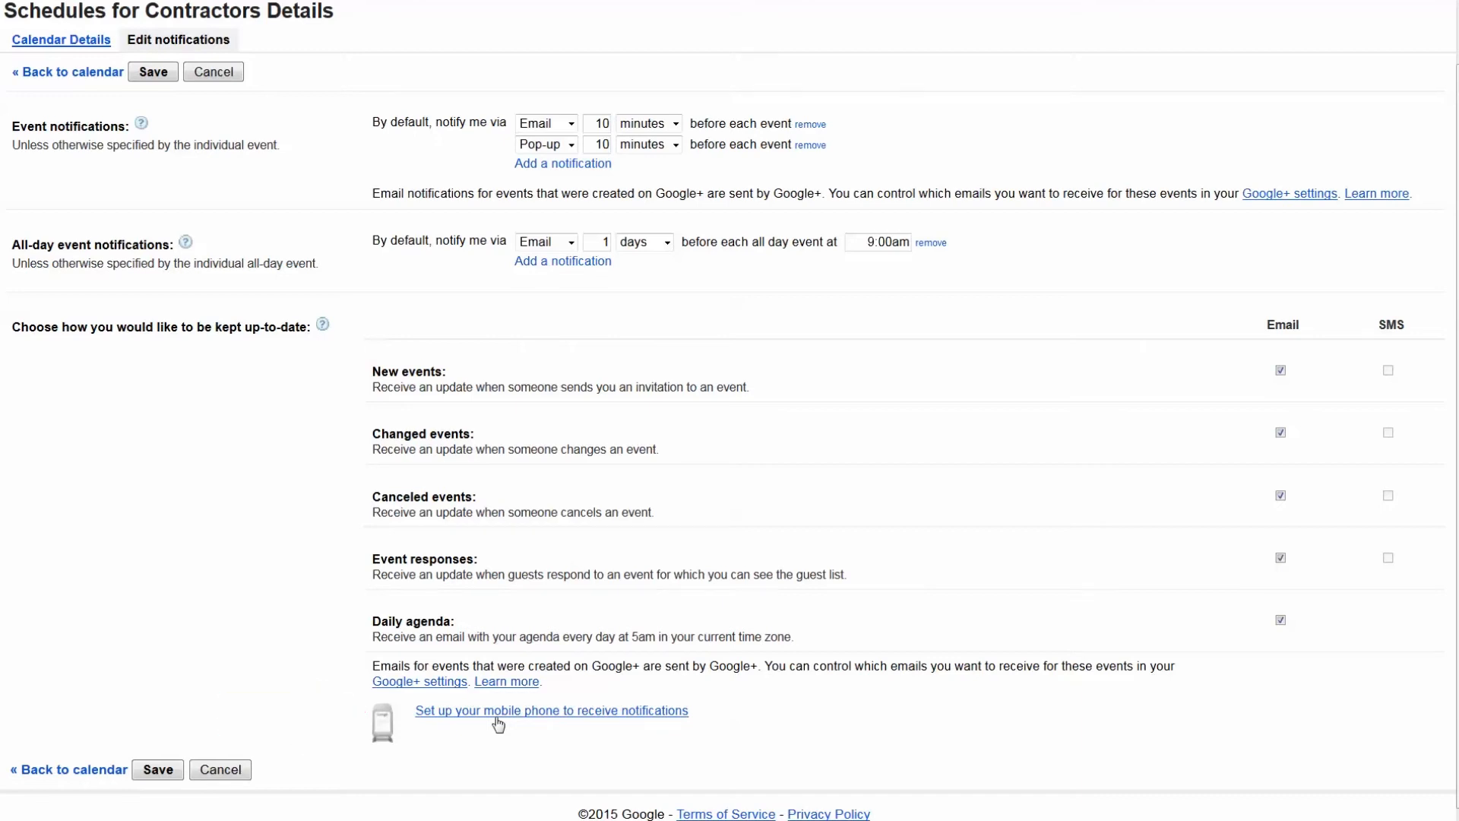
pyautogui.click(170, 774)
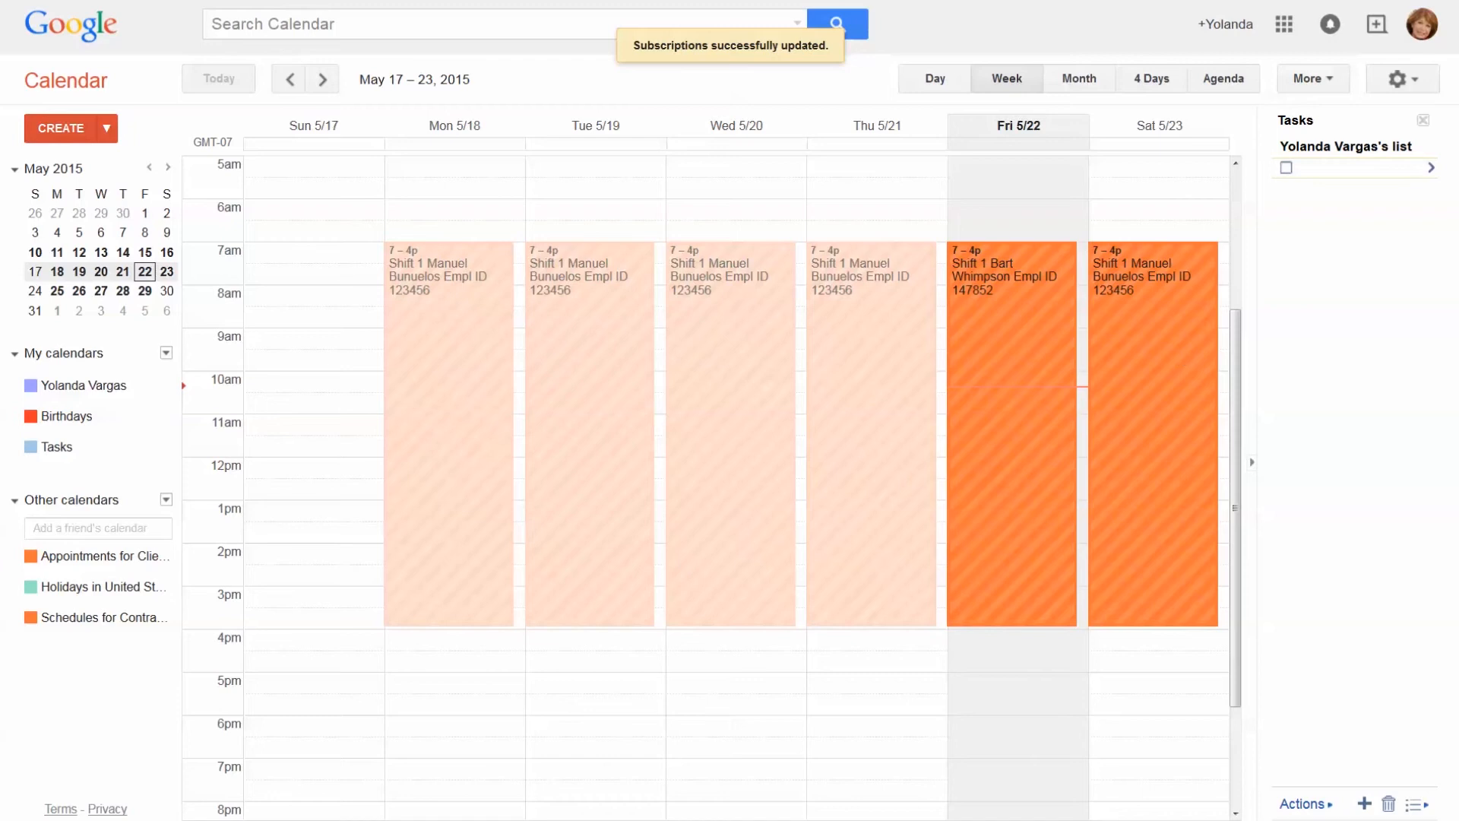
# Sign out of the contact's account and begin signing in with the business account
pyautogui.click(1423, 26)
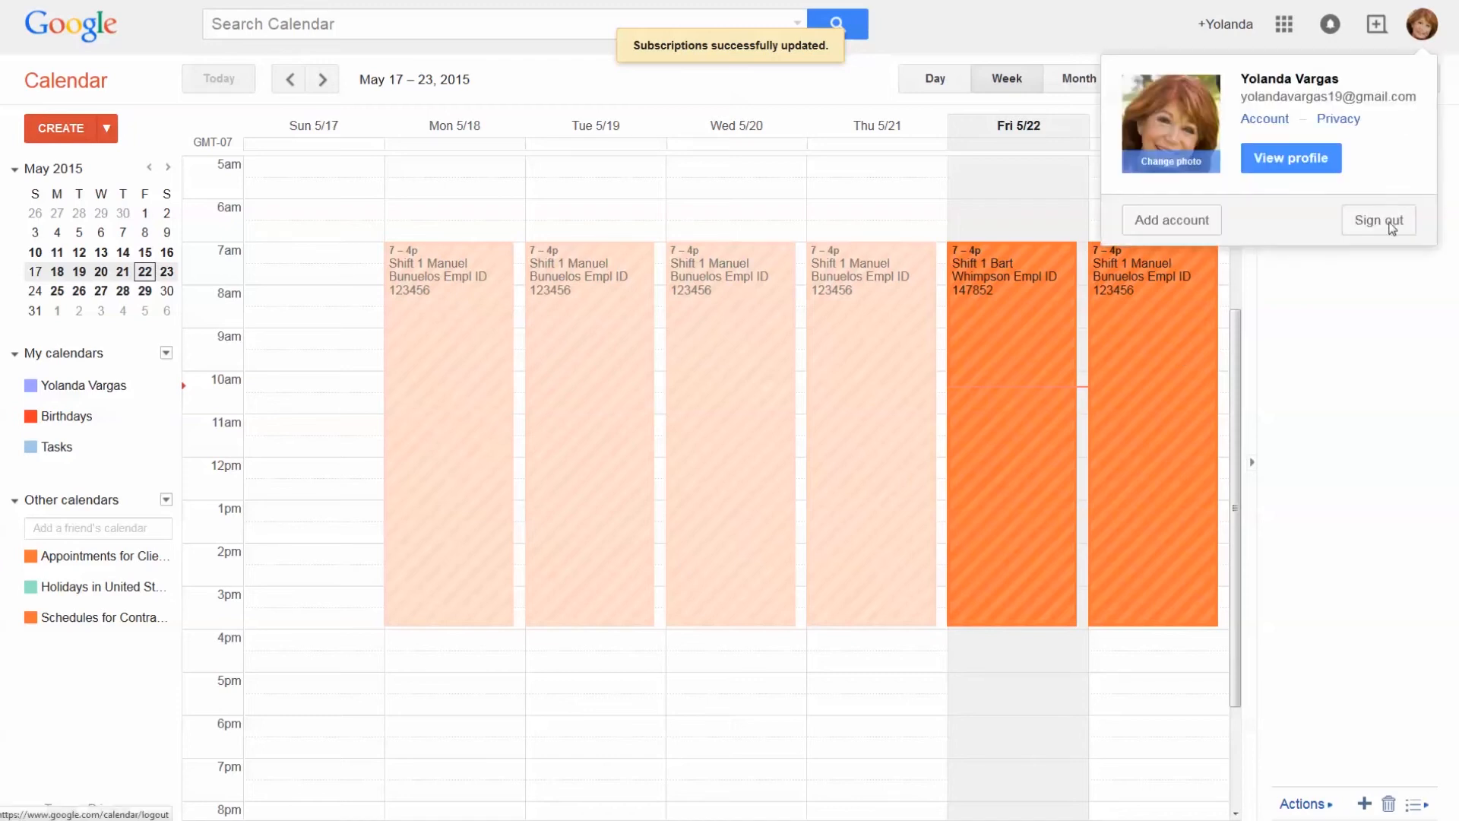
pyautogui.click(1392, 224)
pyautogui.write('inf')
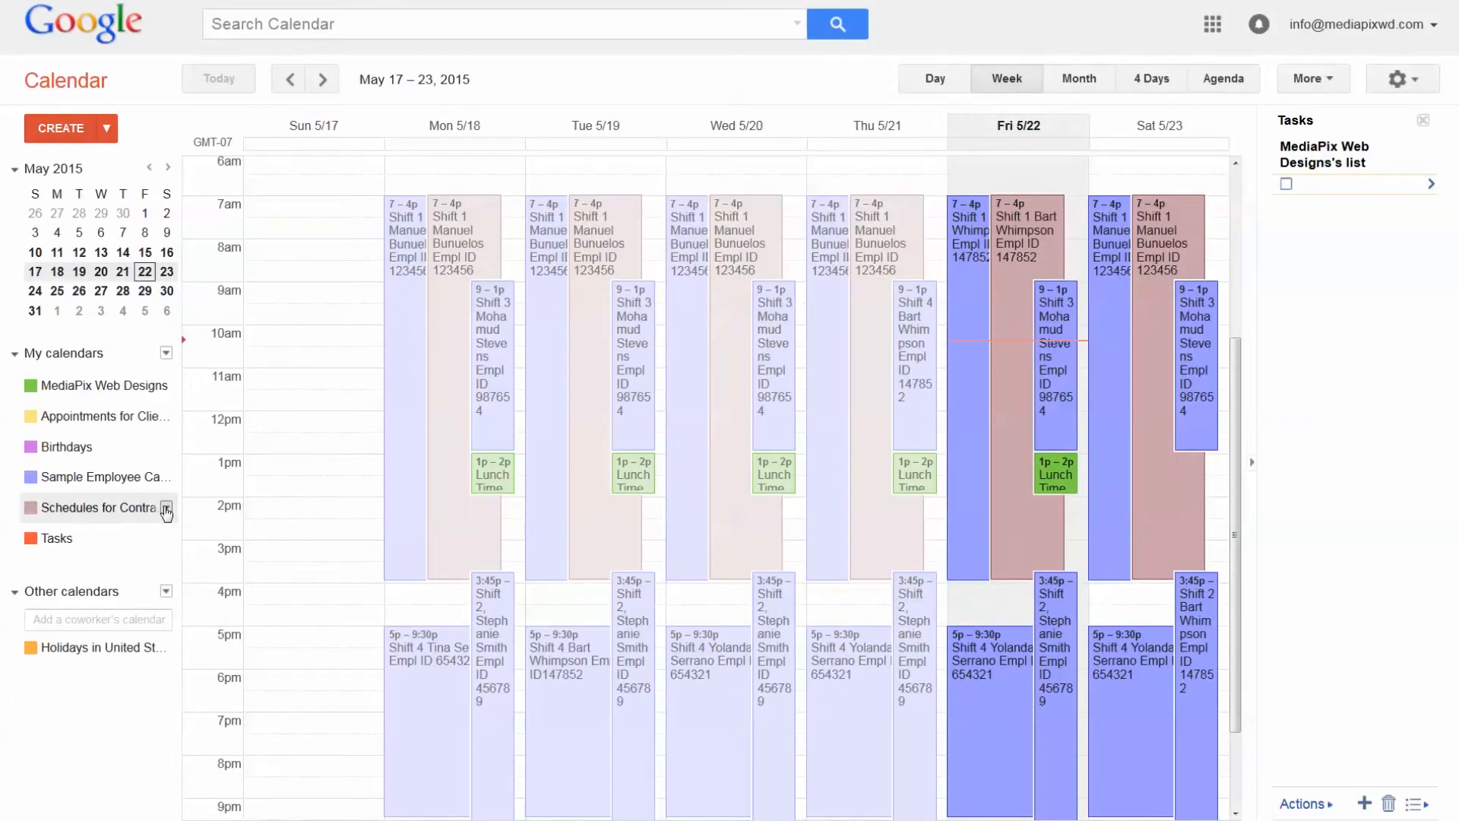
# As the business account, save Schedules for Contractors notifications with the daily agenda email on
pyautogui.click(166, 509)
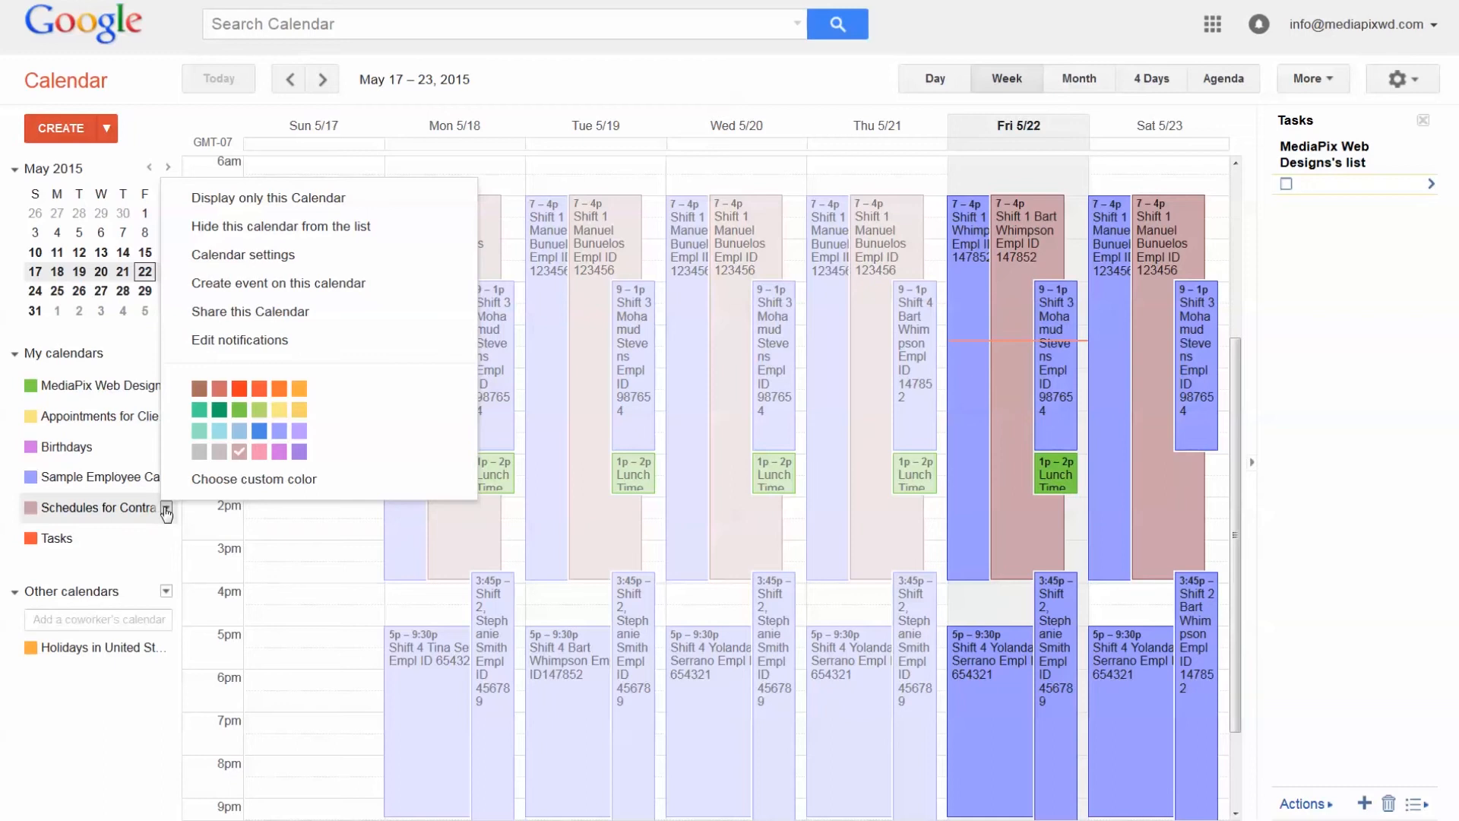
pyautogui.click(217, 342)
pyautogui.moveTo(375, 622); pyautogui.dragTo(457, 621)
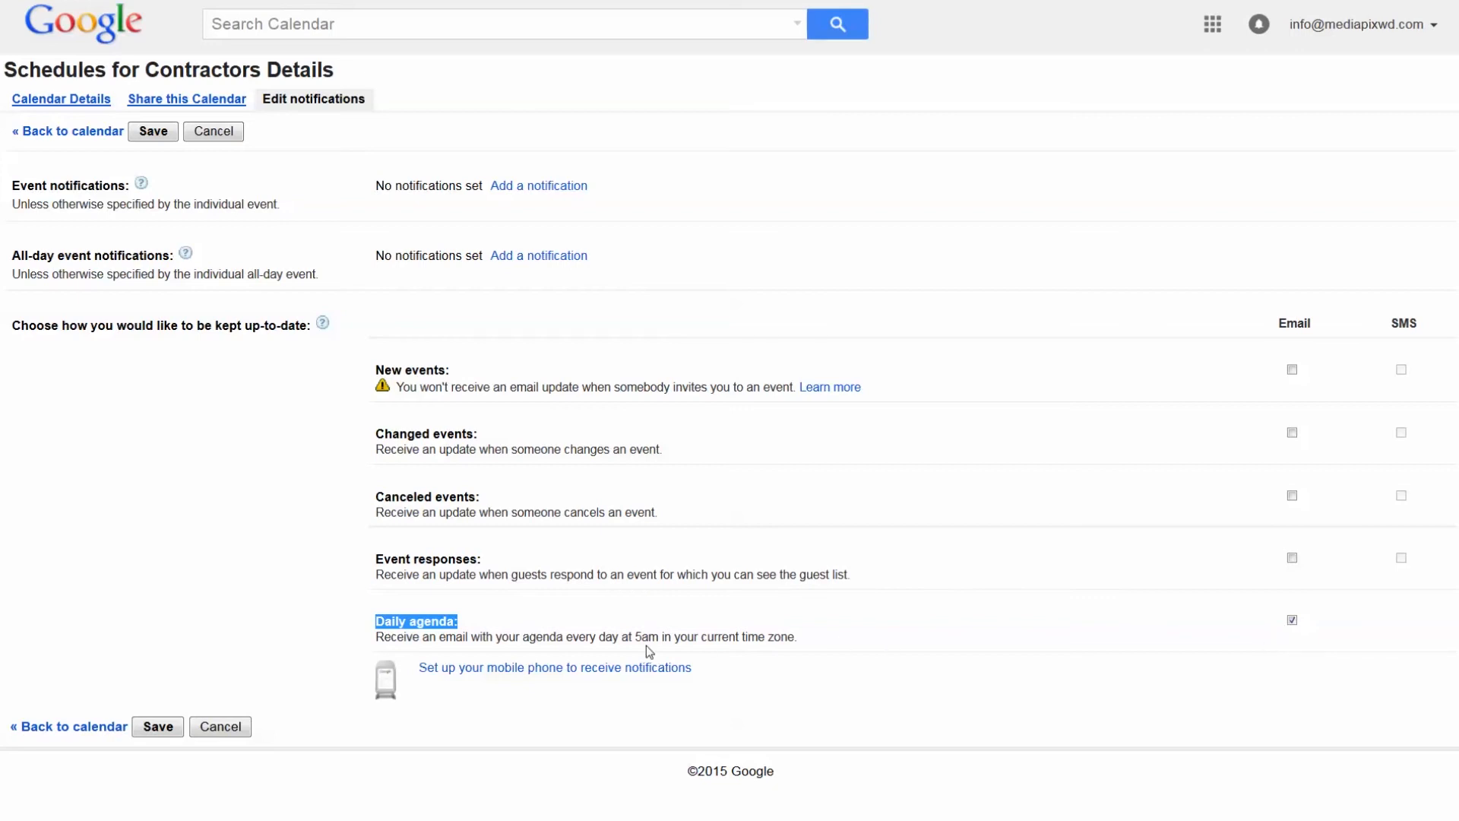
pyautogui.moveTo(376, 637); pyautogui.dragTo(798, 641)
pyautogui.click(161, 728)
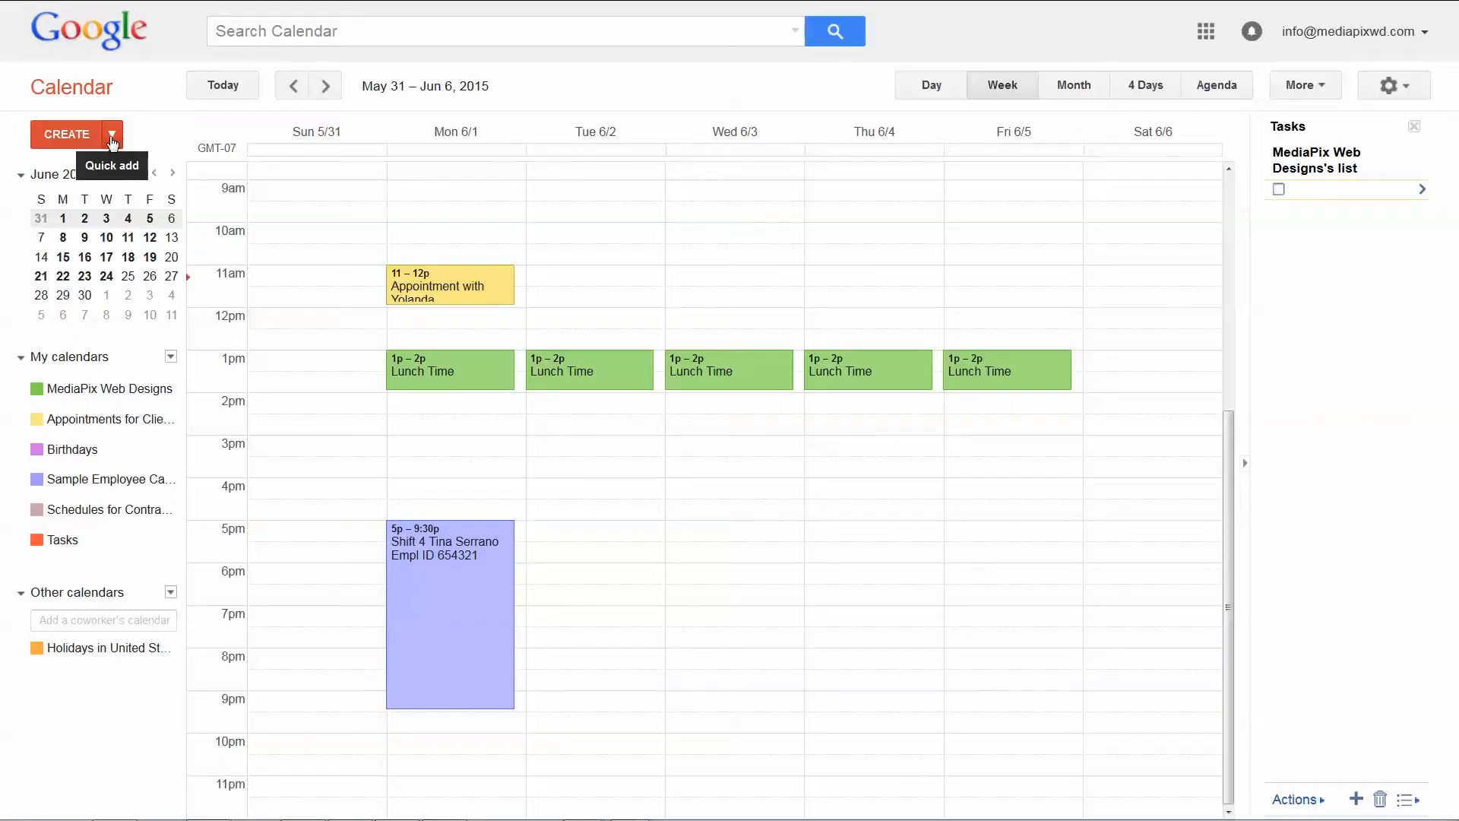
# Quick-add a lunch event at 1pm on 6/6
pyautogui.click(112, 137)
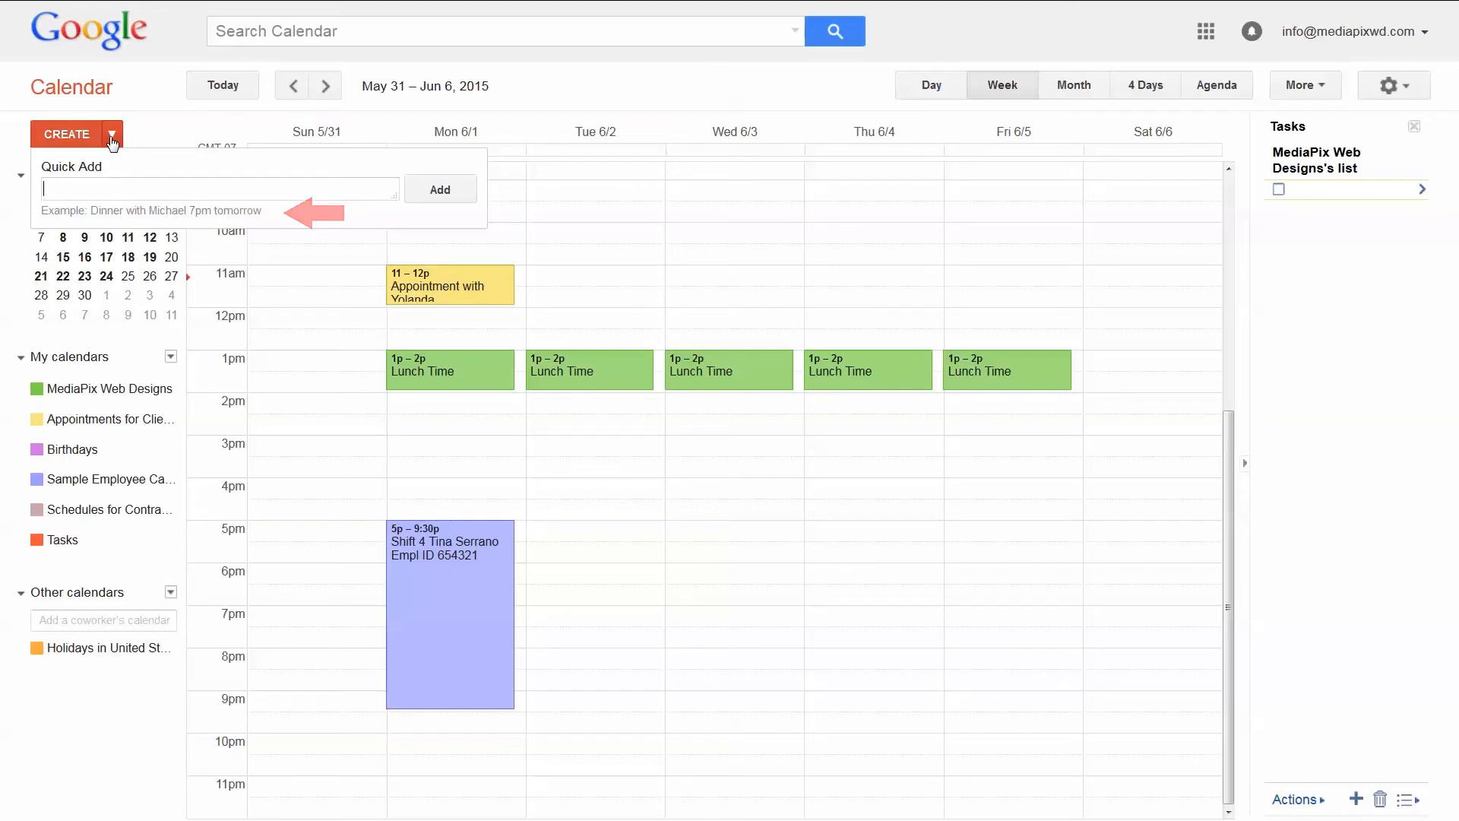
pyautogui.write('Lunch with Lisa')
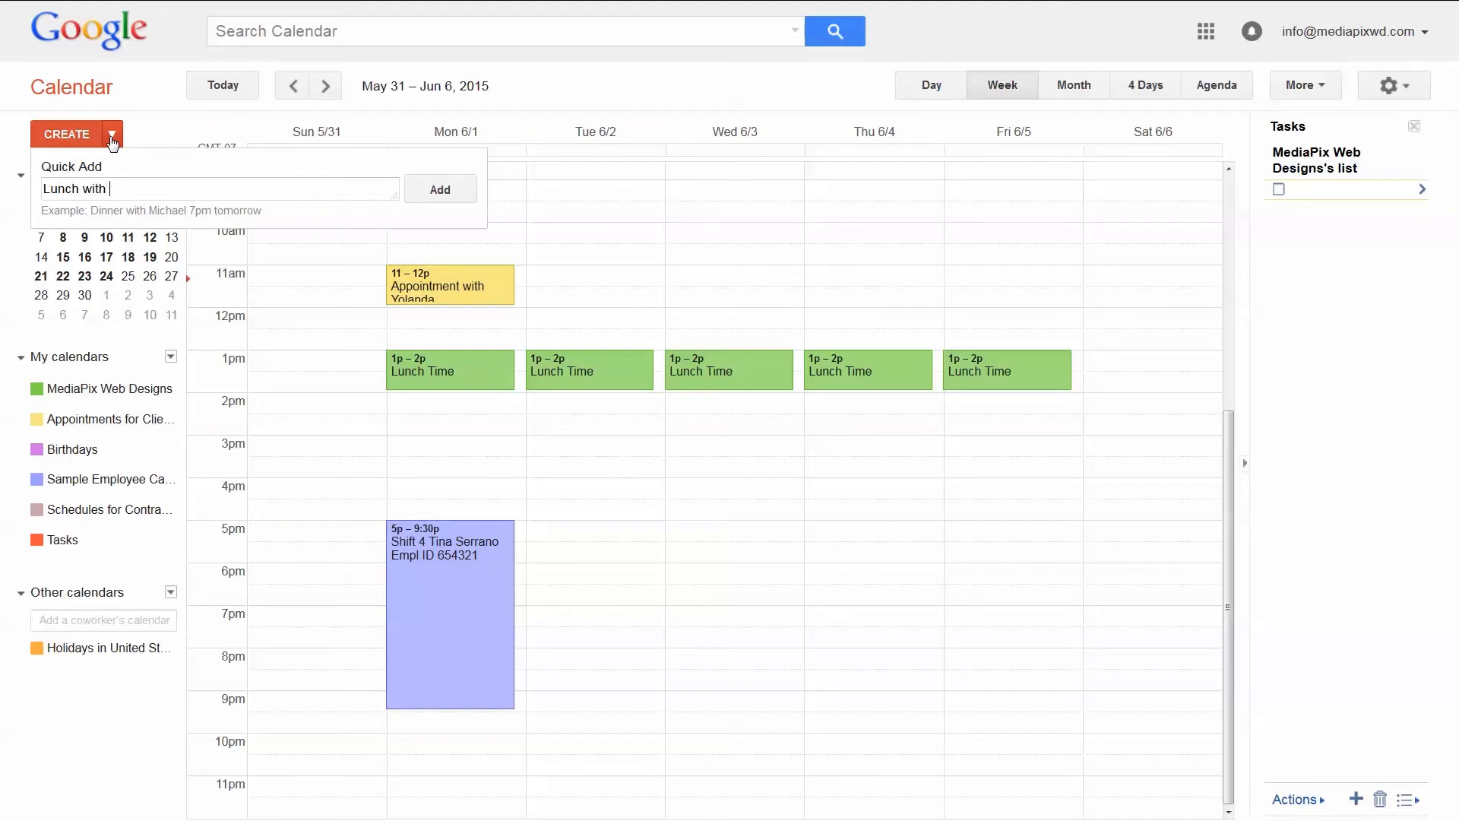
pyautogui.write(' 1pm 6/6')
pyautogui.press('Return')
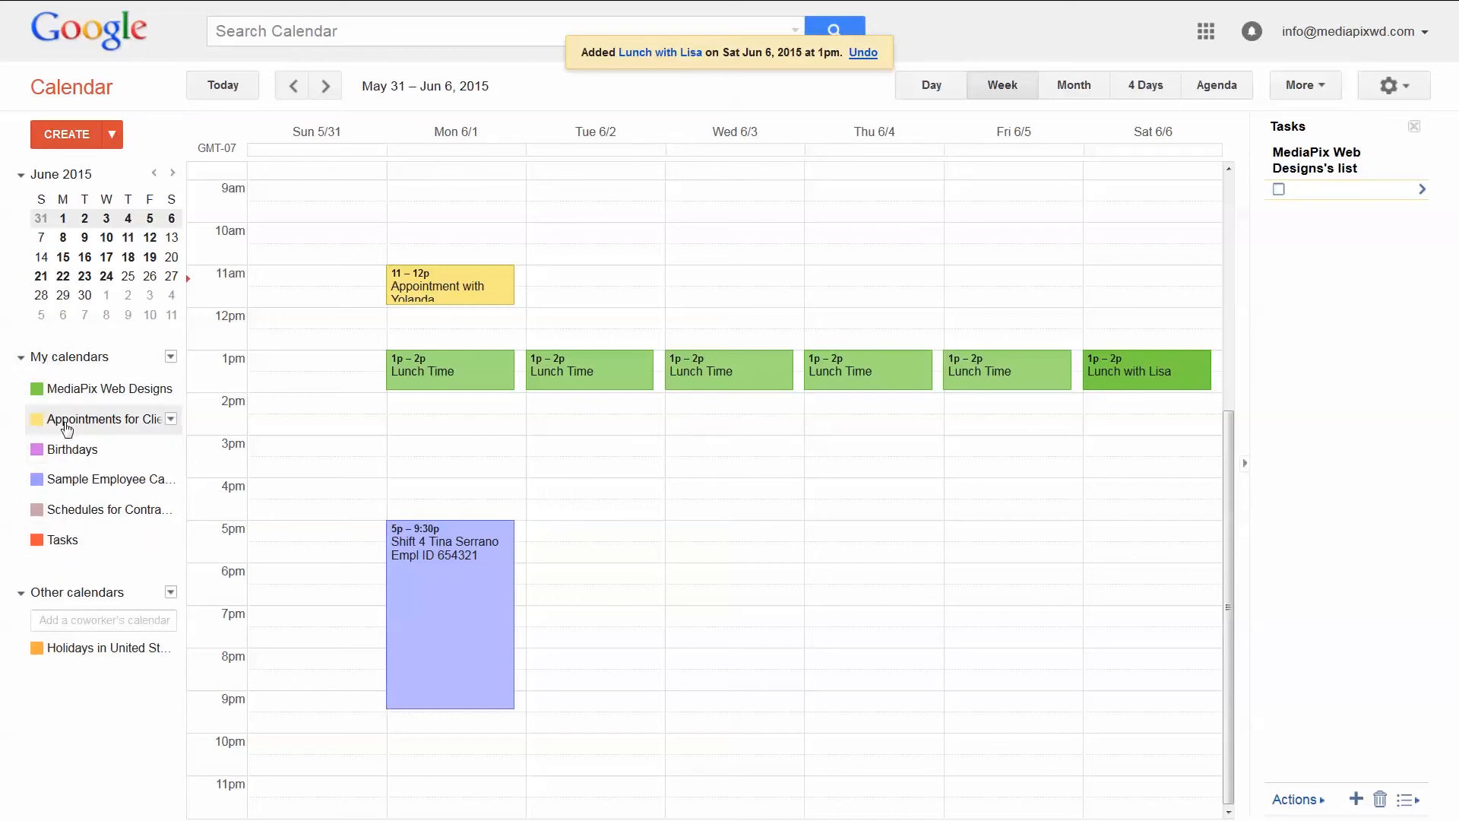
pyautogui.click(170, 421)
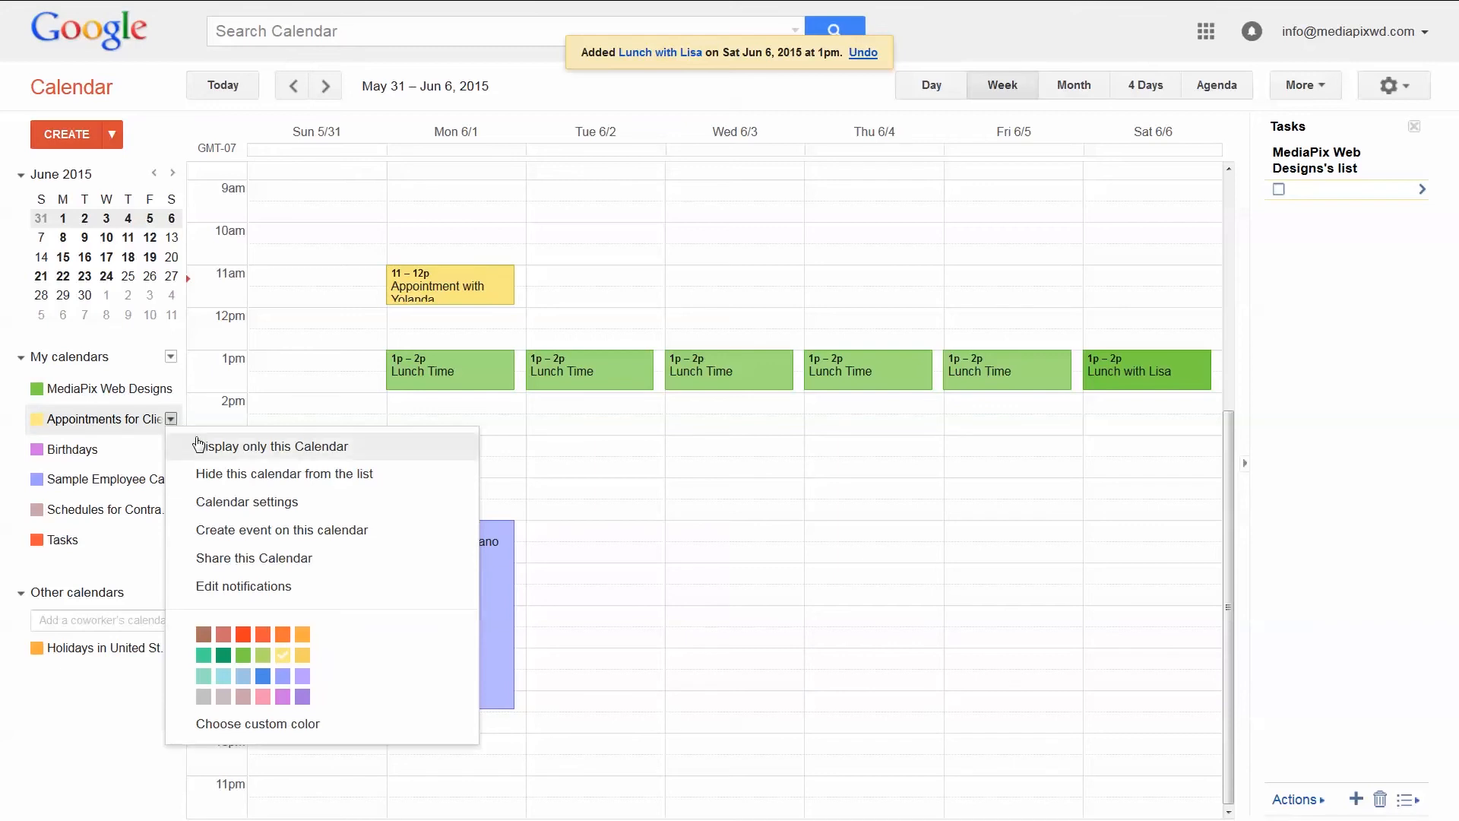
# Display only Appointments for Clients and open the client appointment for editing
pyautogui.click(201, 446)
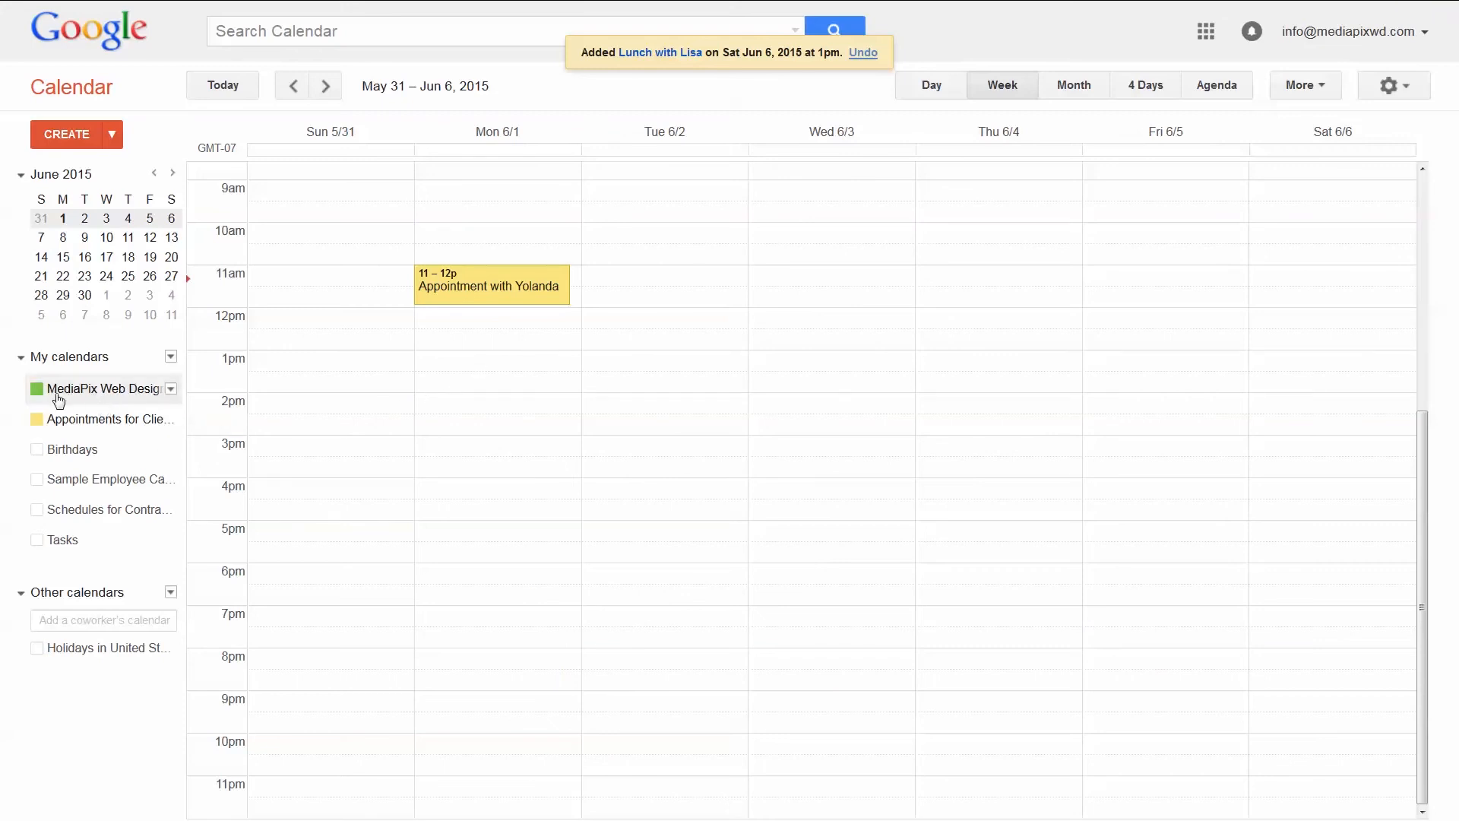
pyautogui.click(456, 373)
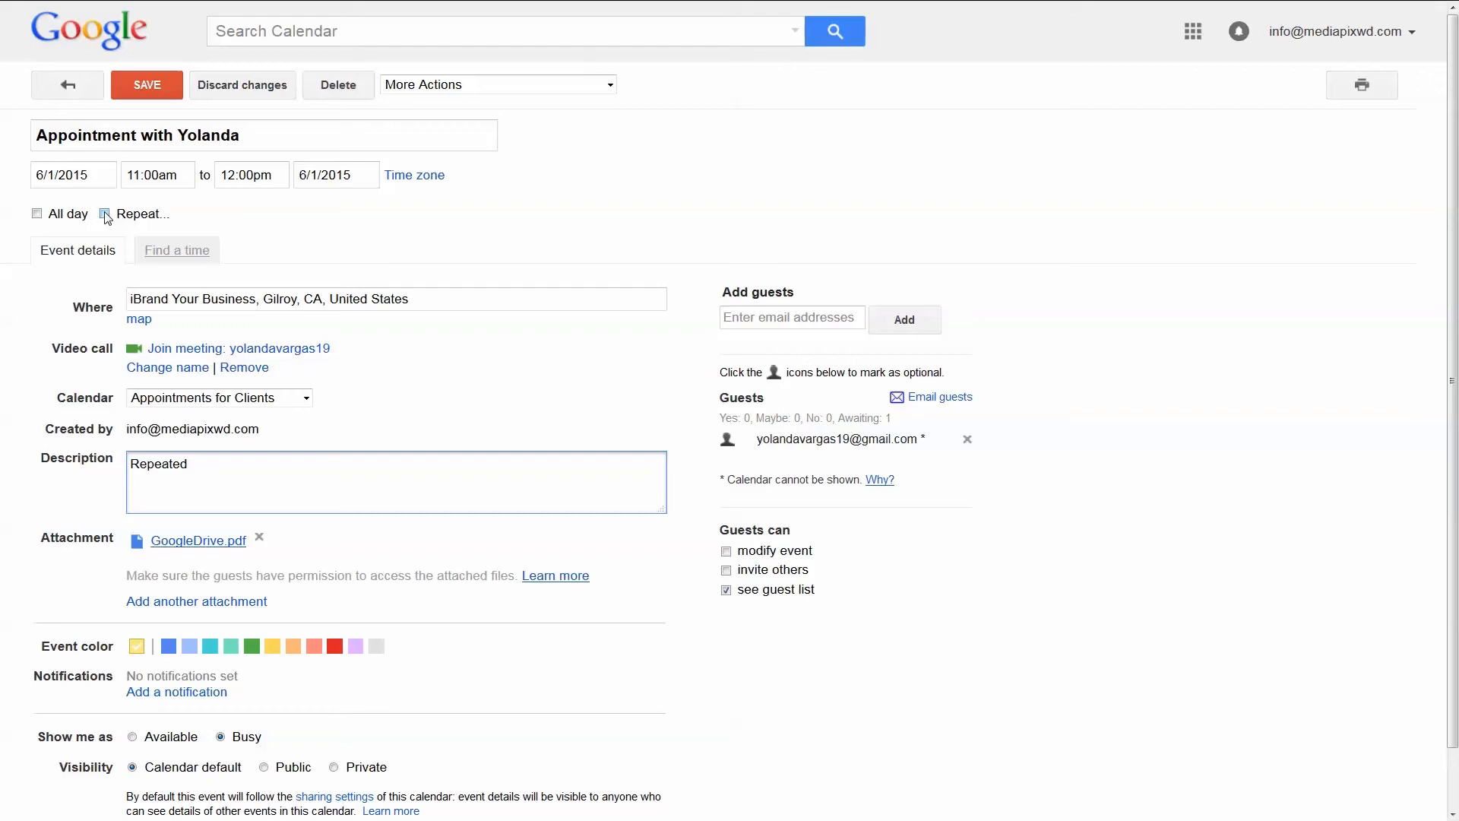
# Repeat the appointment weekly on Monday and Wednesday from 5/25/2015, ending after 2 occurrences
pyautogui.click(105, 214)
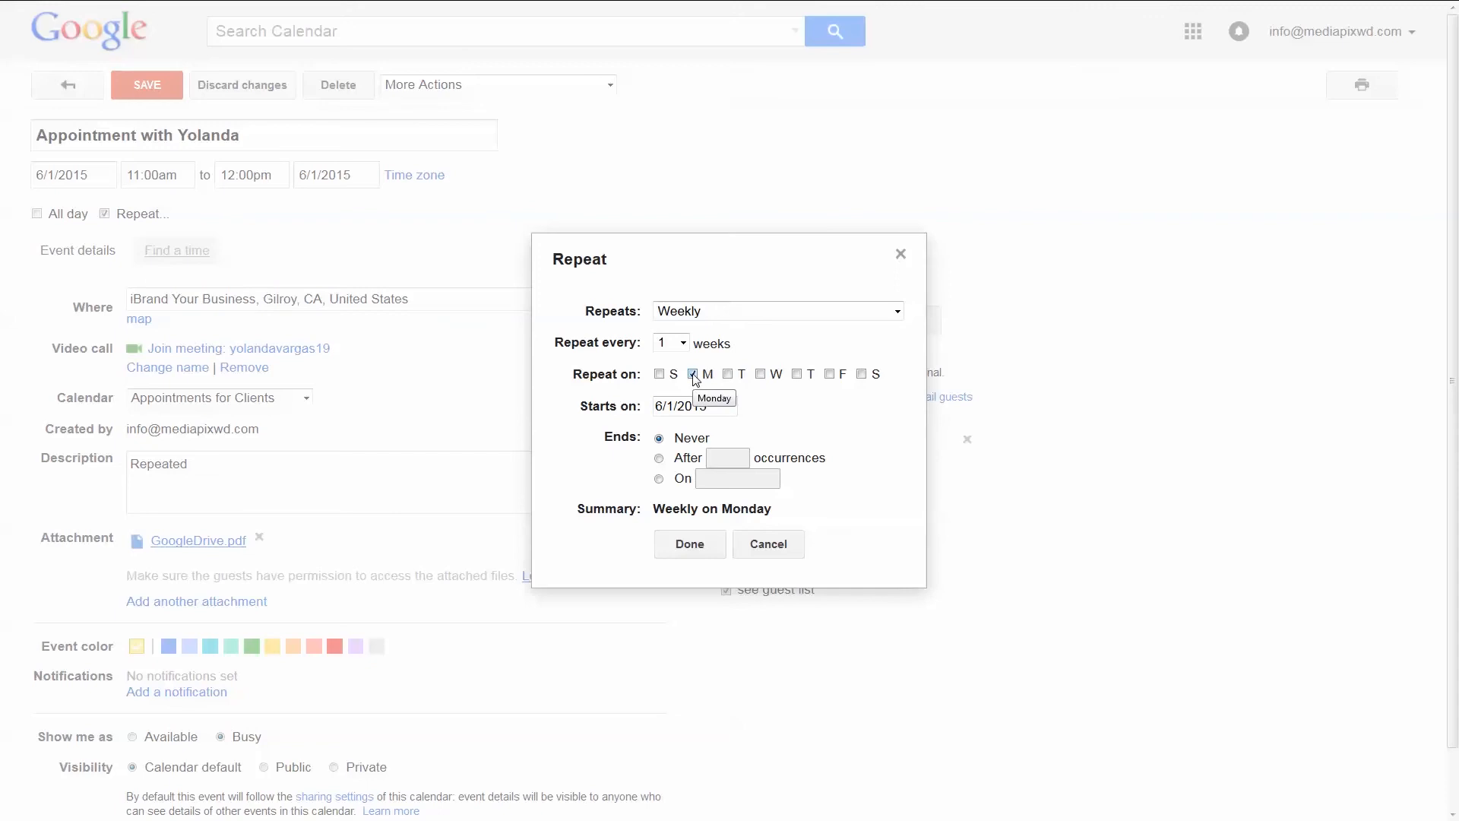
pyautogui.click(761, 374)
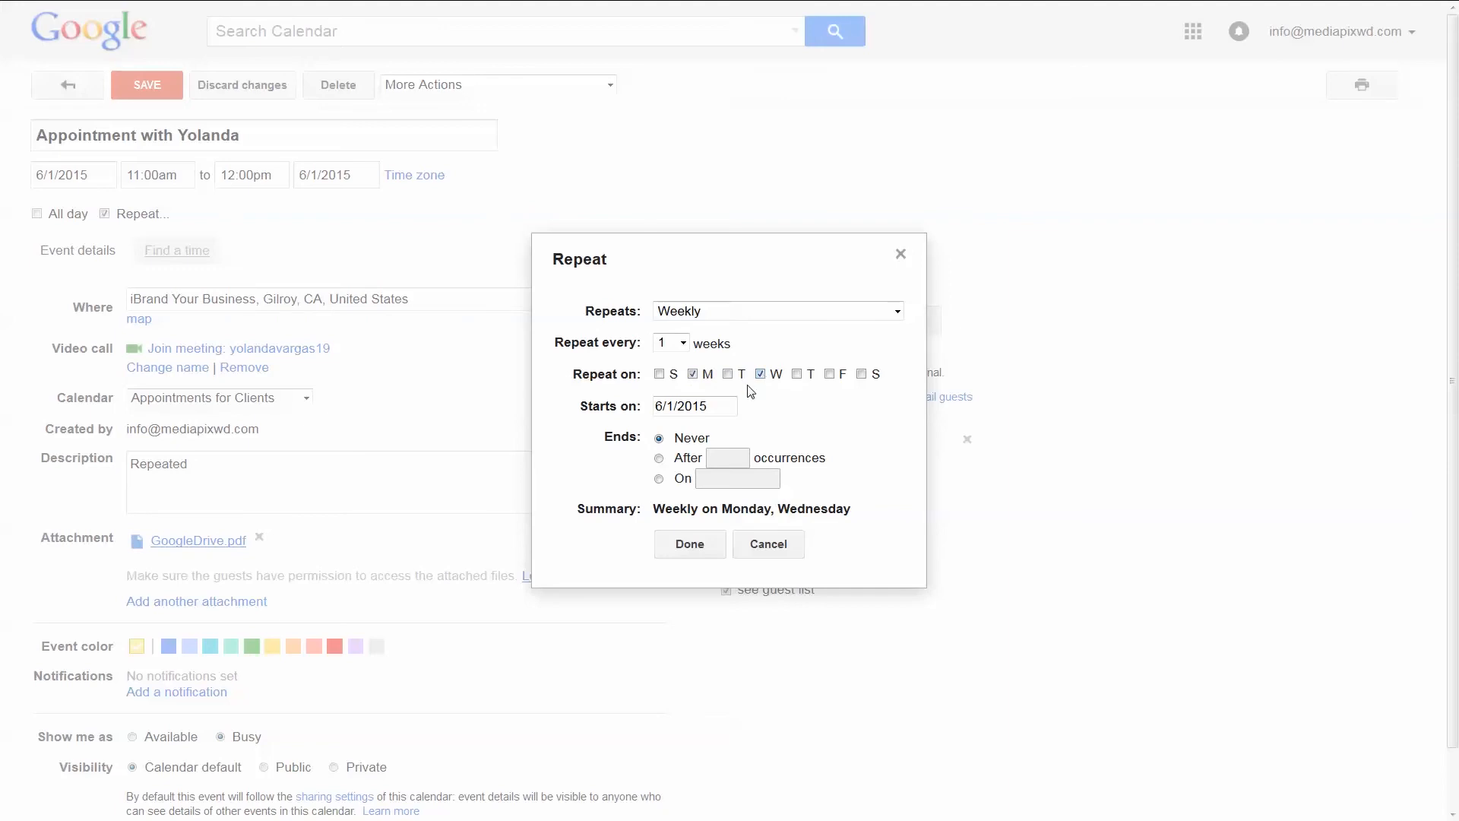
pyautogui.click(714, 406)
pyautogui.click(660, 424)
pyautogui.click(691, 549)
pyautogui.click(659, 458)
pyautogui.write('2')
pyautogui.click(688, 547)
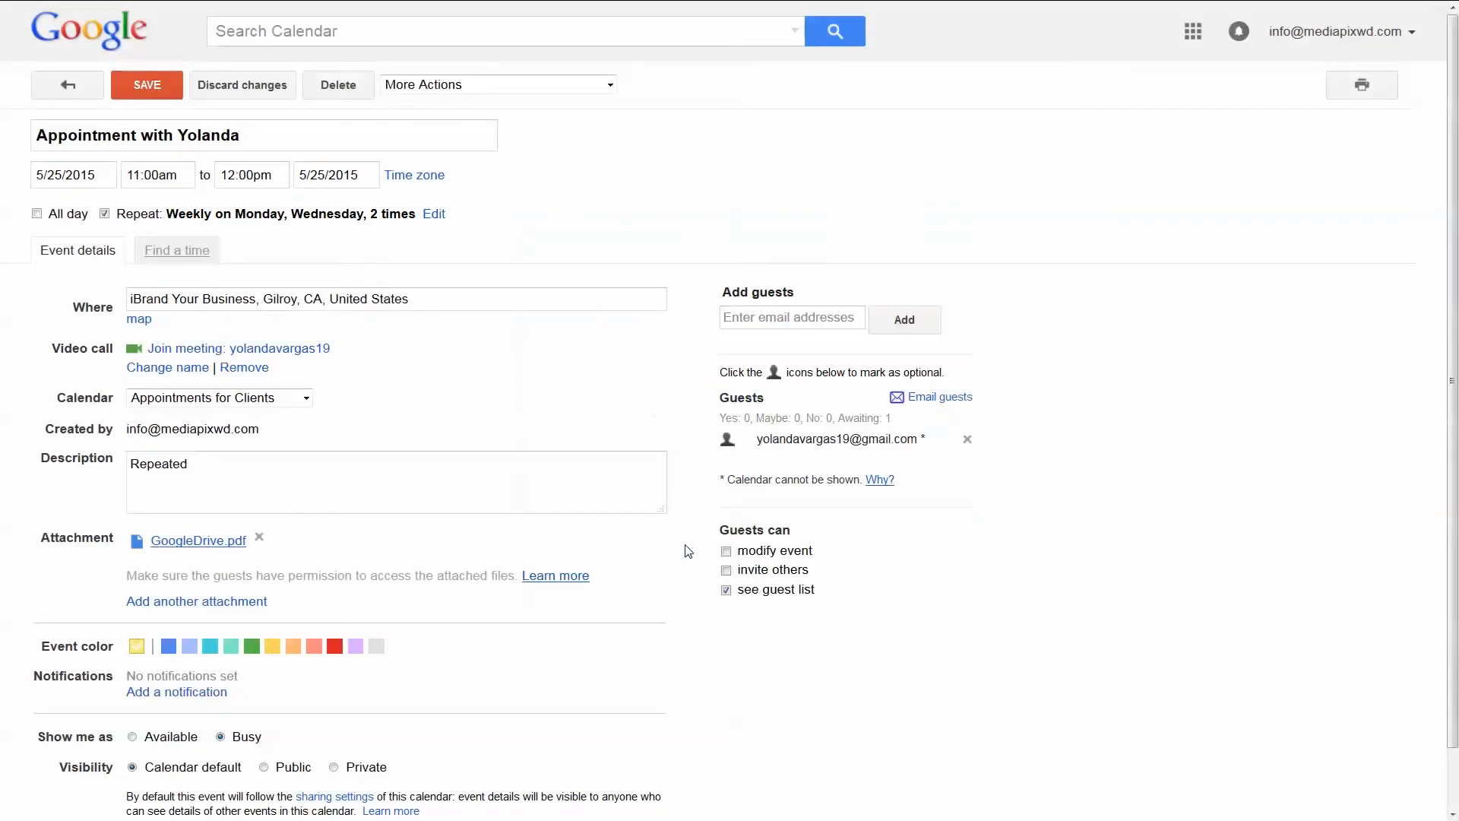
# Save the repeating appointment without sending updates to the guest
pyautogui.click(161, 89)
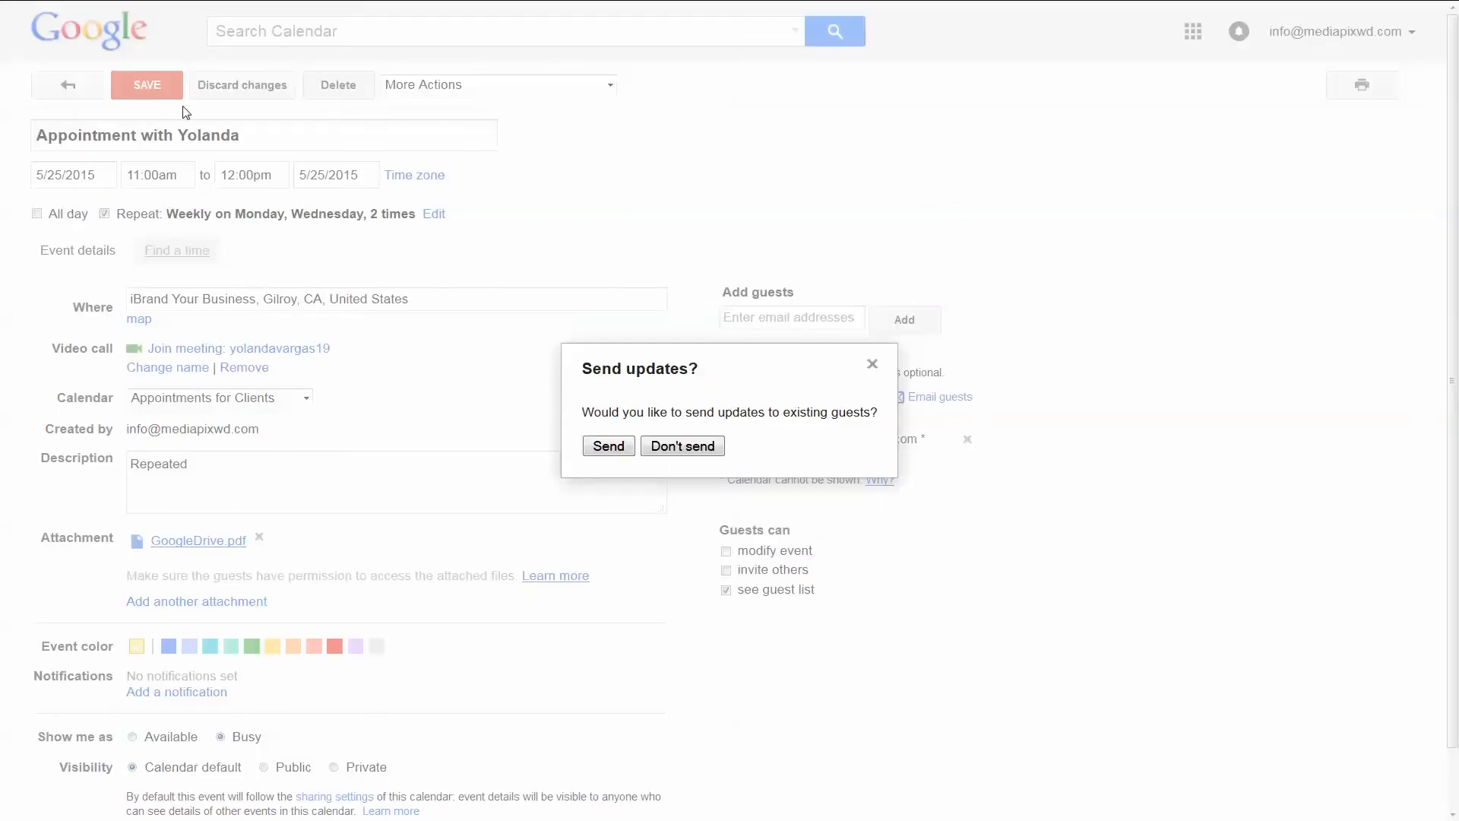
pyautogui.click(658, 456)
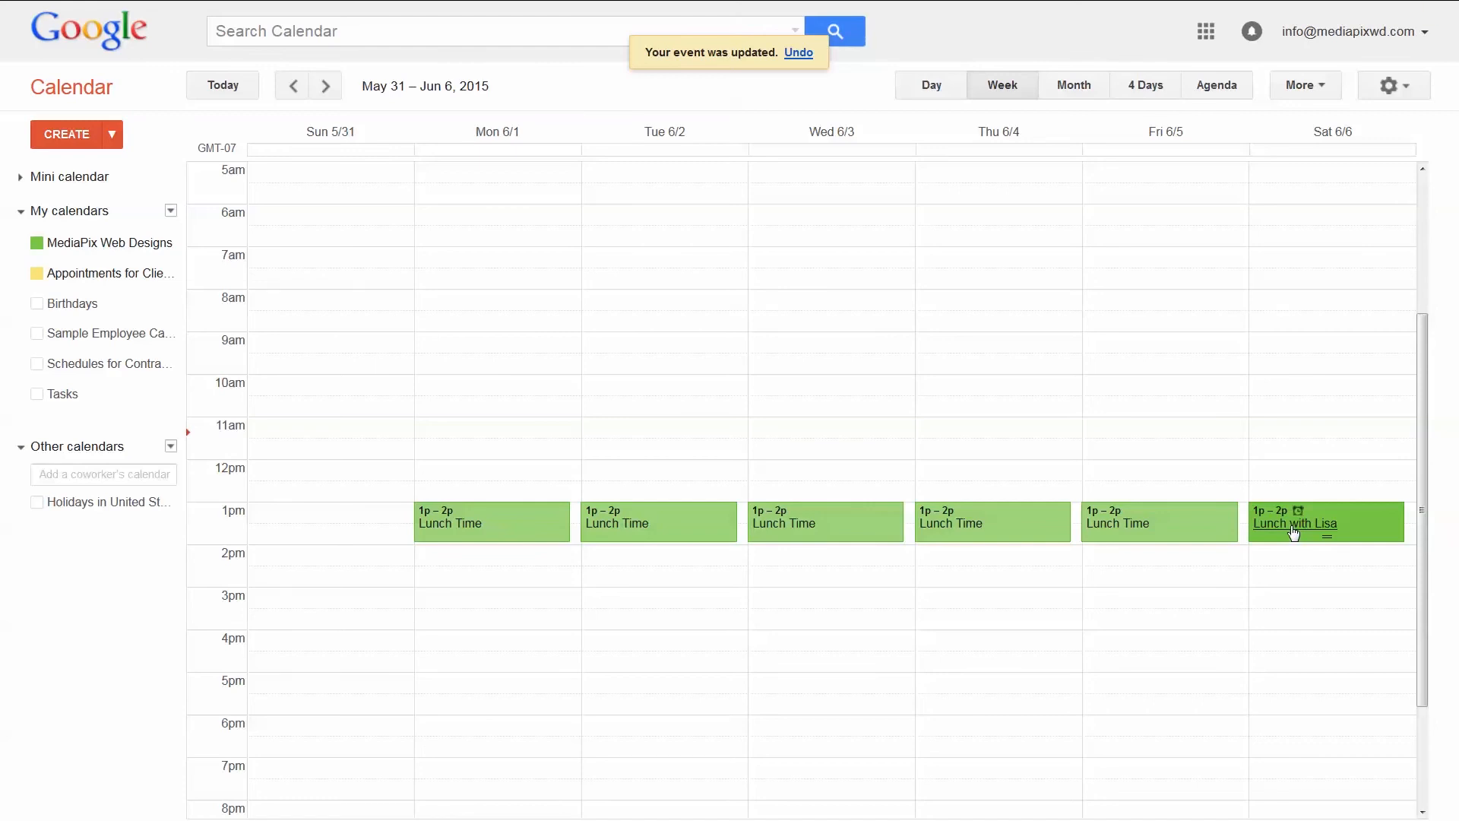
# Duplicate the Lunch with Lisa event onto 6/13/2015, 1pm–2pm, and save the copy
pyautogui.doubleClick(1293, 531)
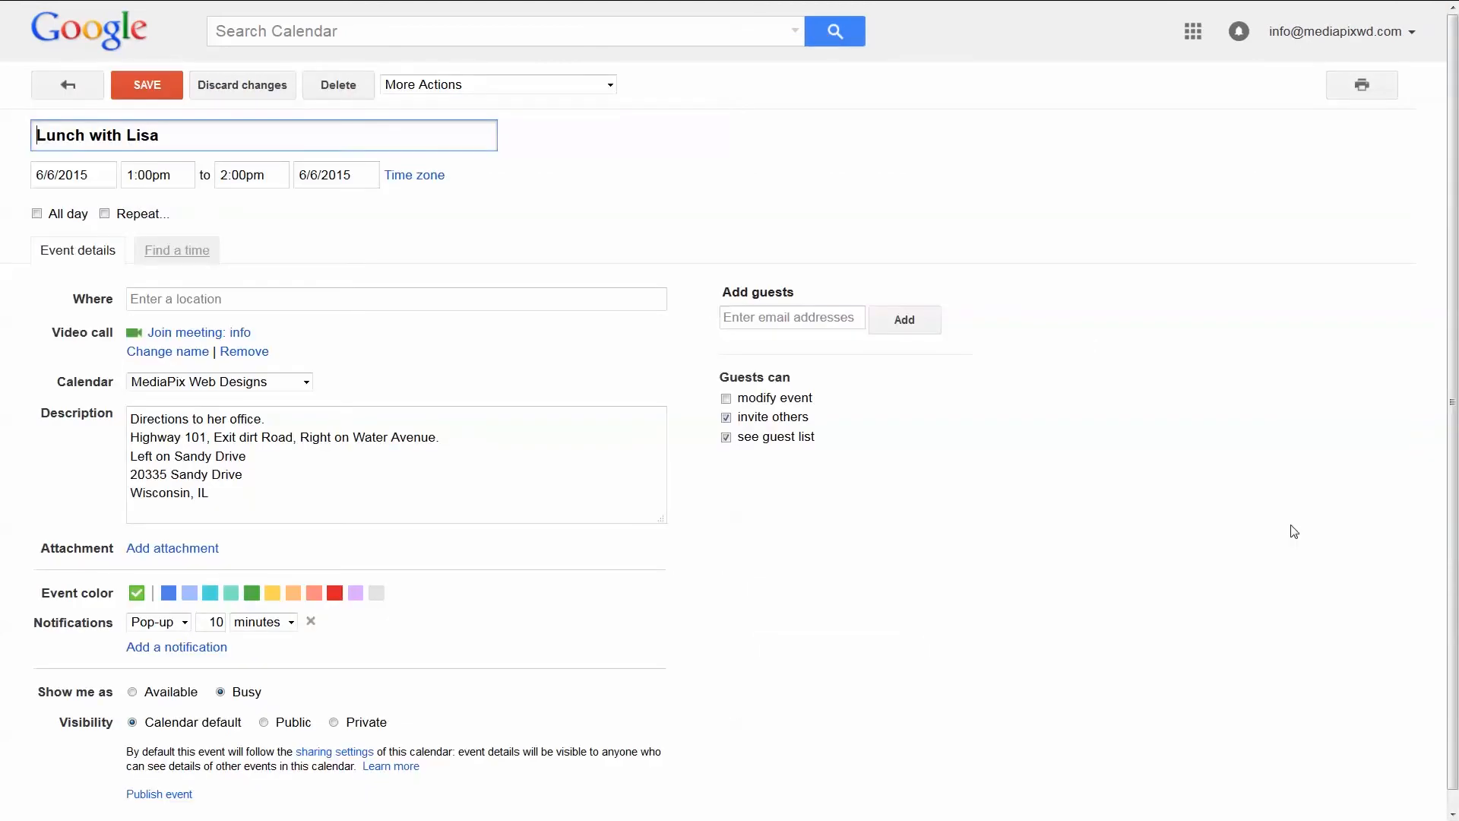
pyautogui.click(610, 86)
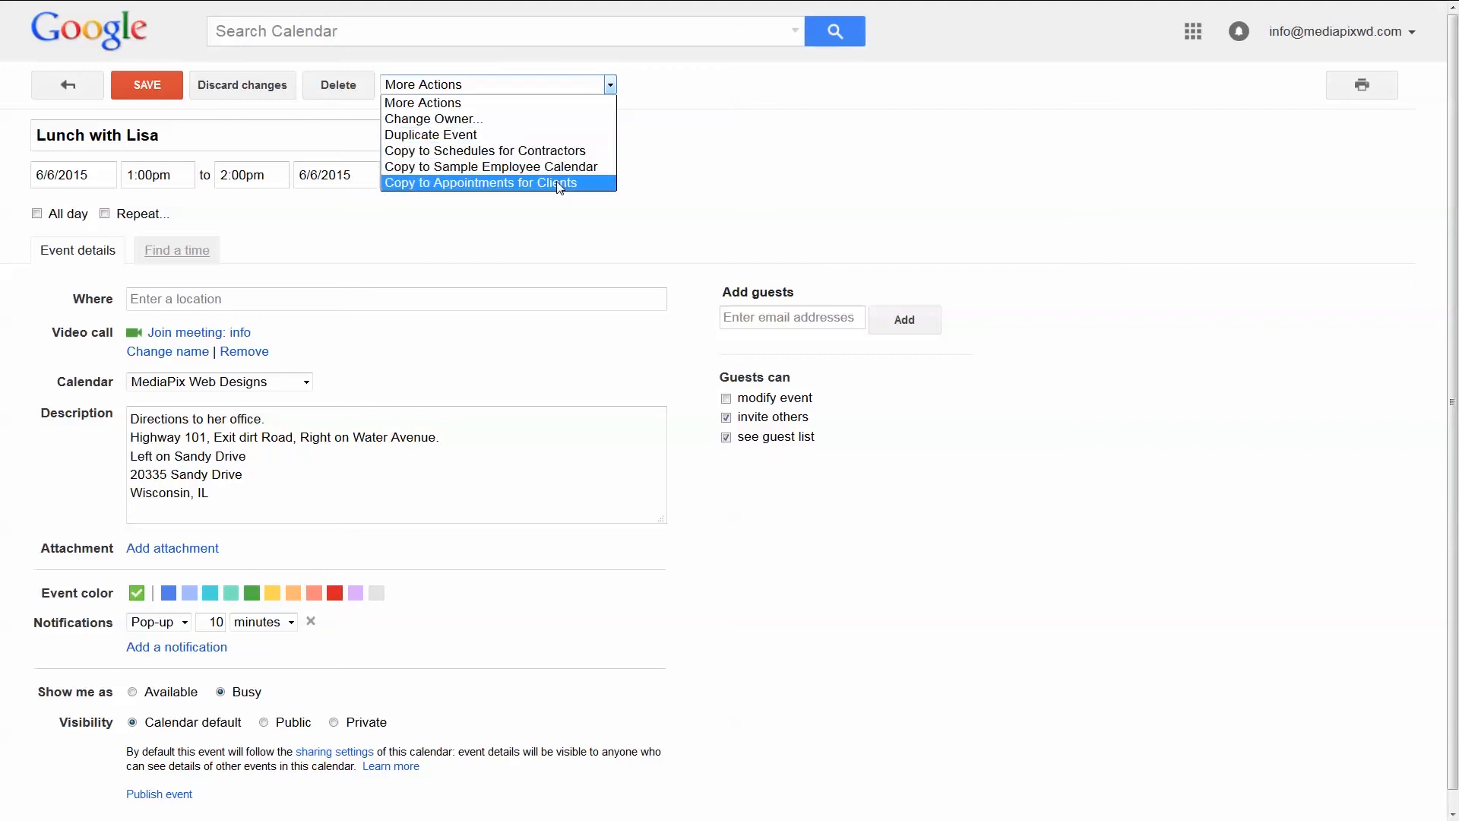
pyautogui.click(466, 136)
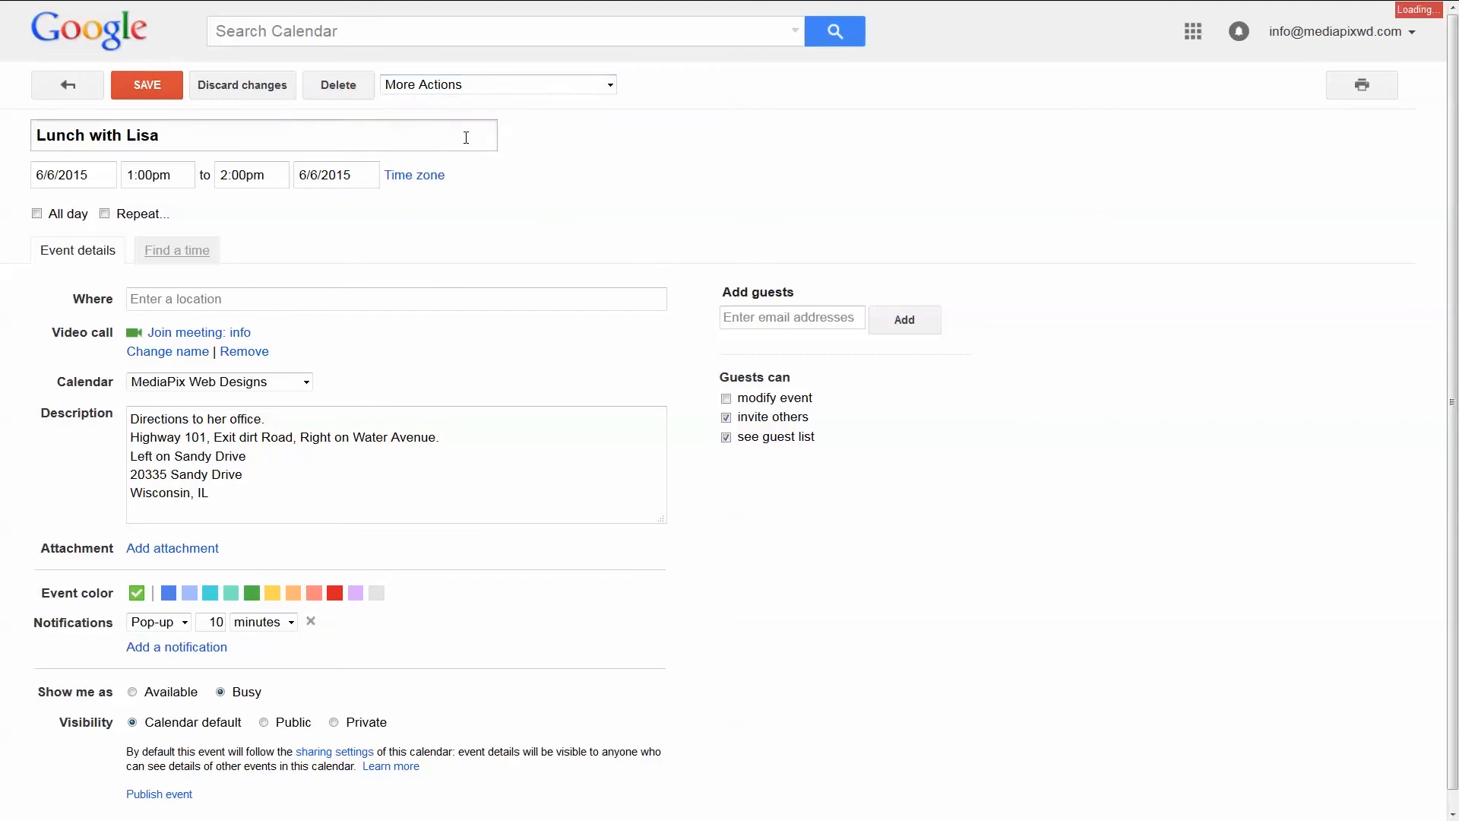
pyautogui.click(82, 175)
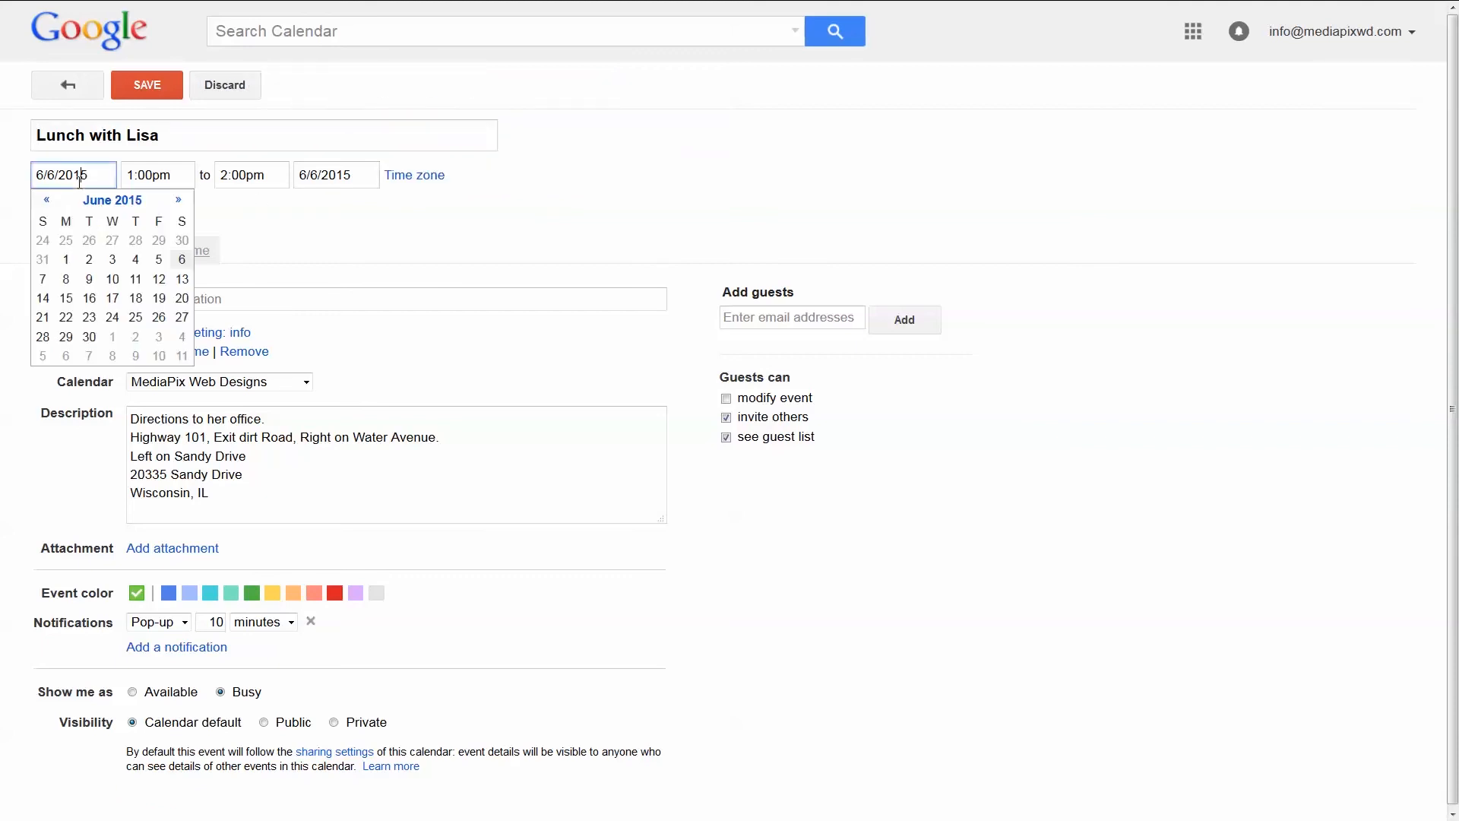
pyautogui.click(182, 279)
pyautogui.click(147, 84)
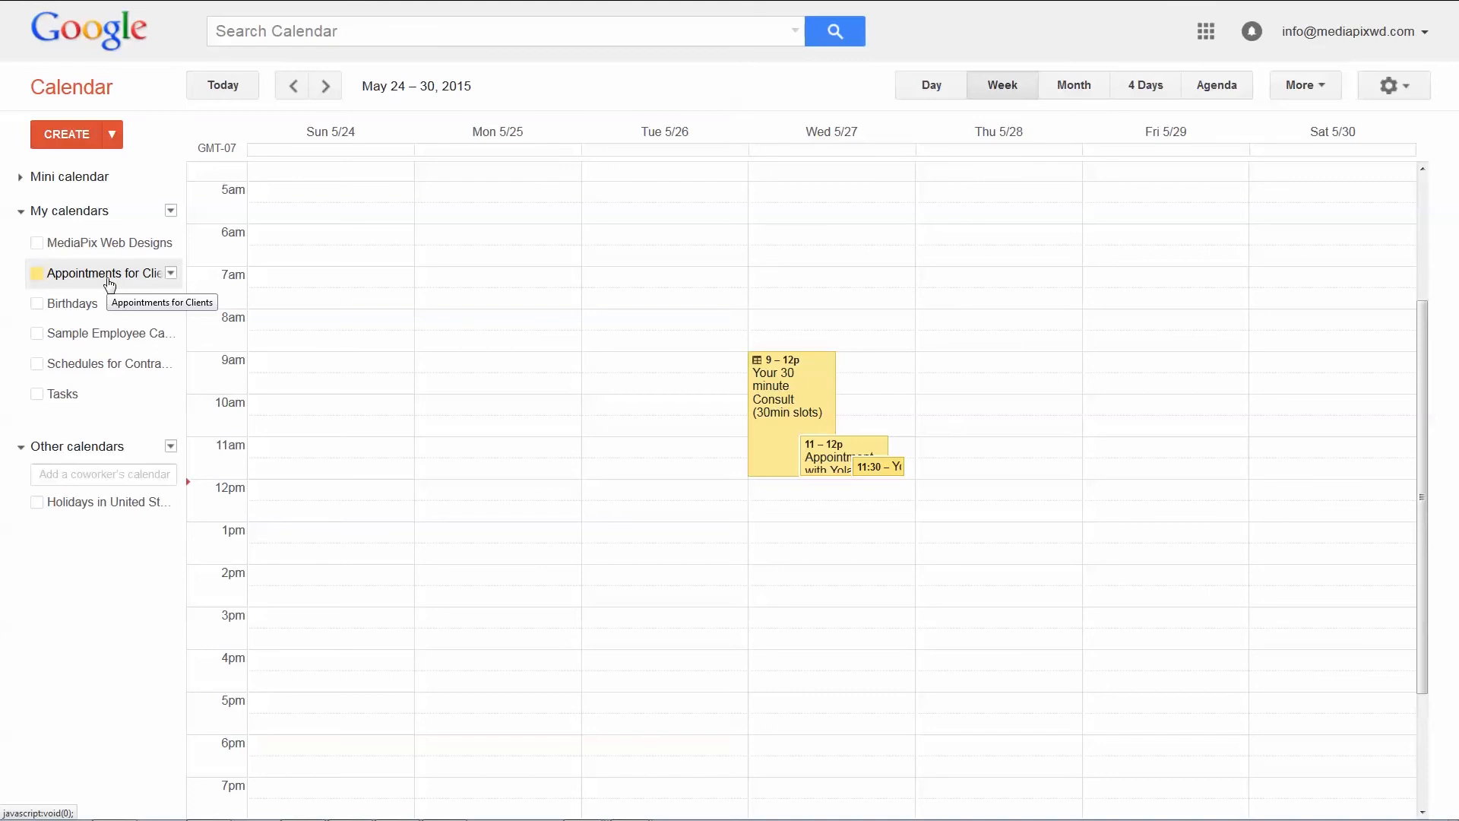
# Turn on email notifications for new events on the Appointments for Clients calendar
pyautogui.click(171, 273)
pyautogui.click(228, 441)
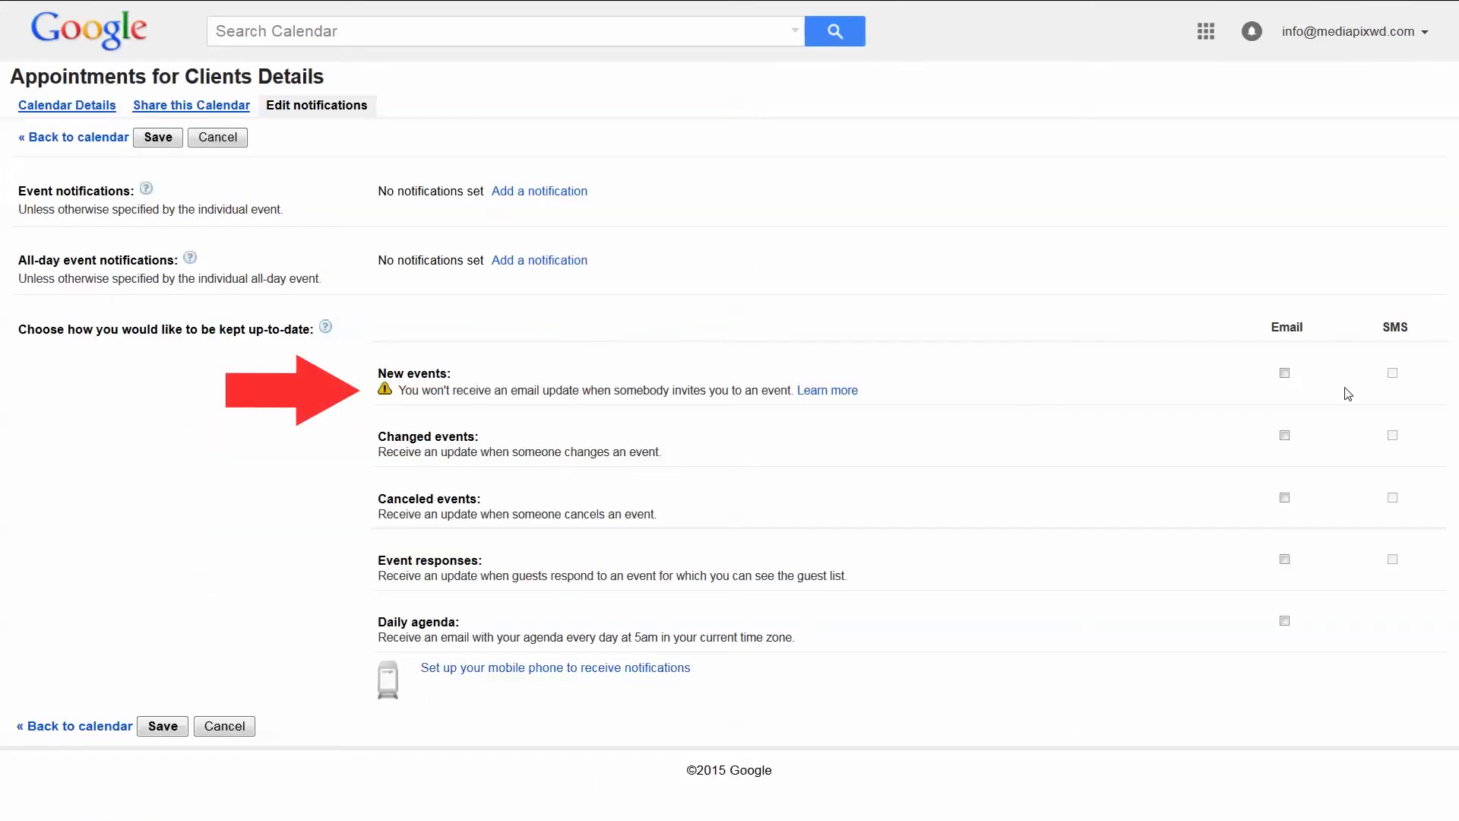
pyautogui.click(1284, 374)
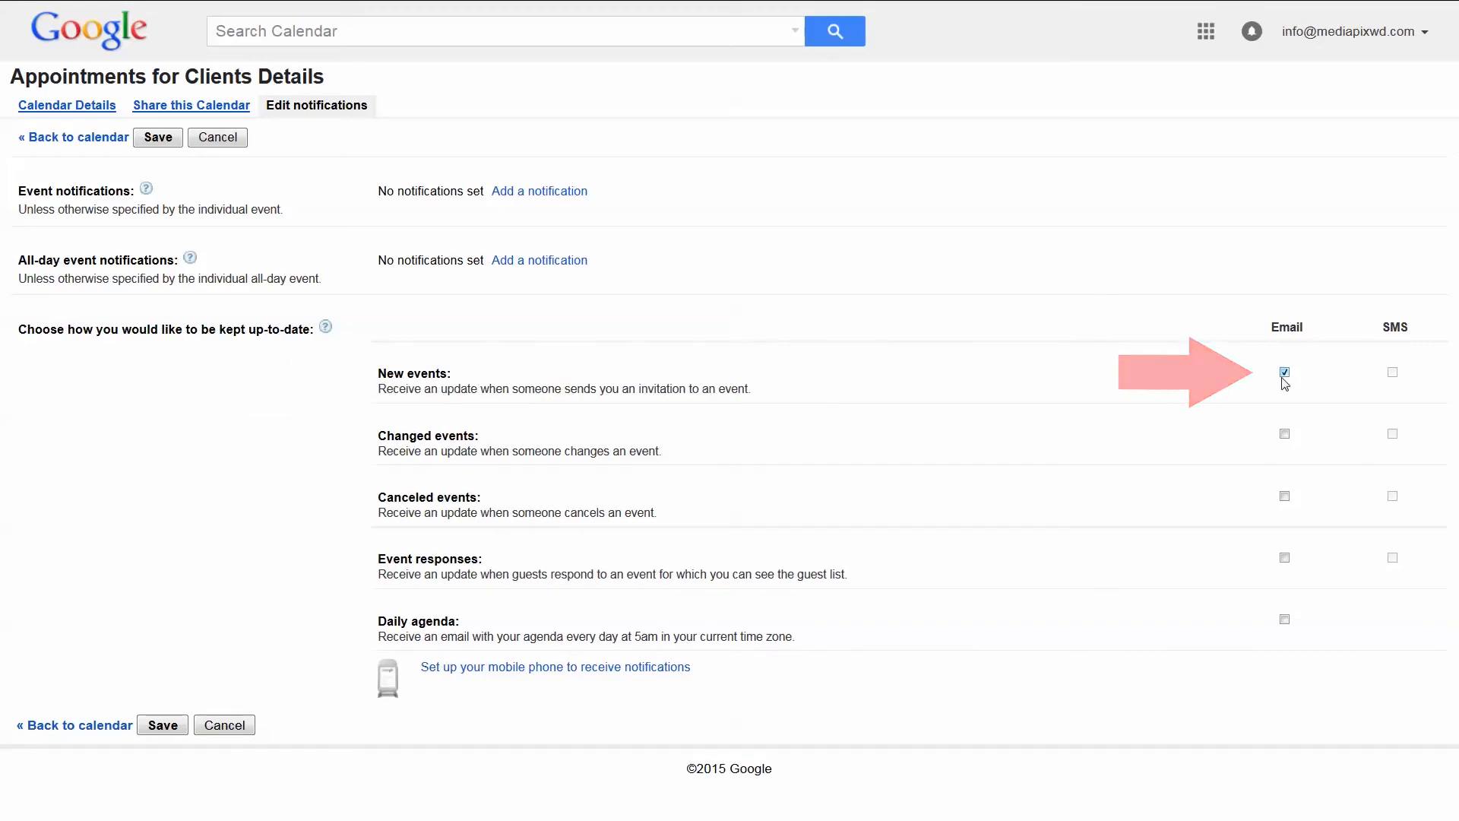
pyautogui.click(163, 724)
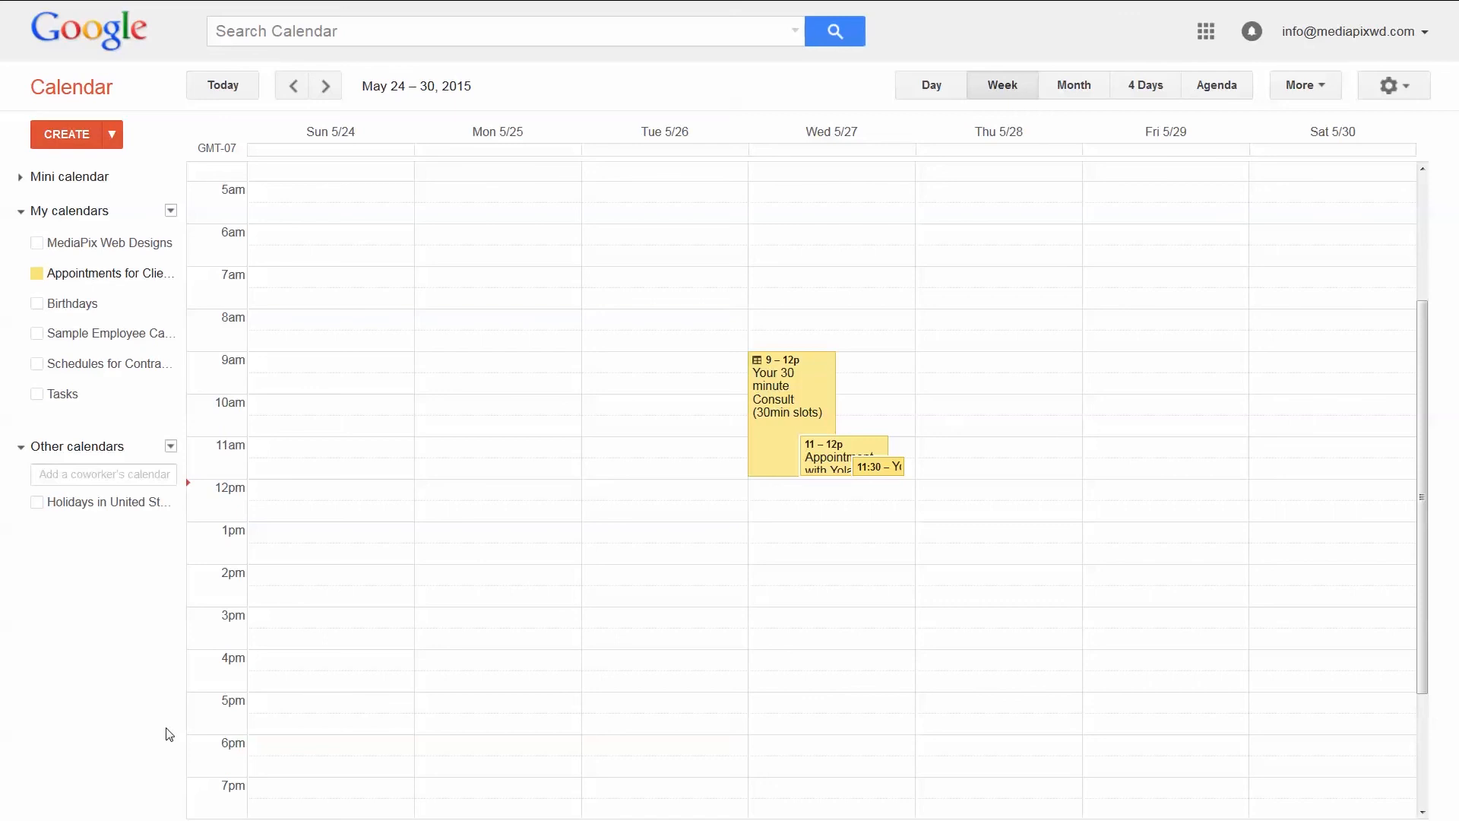
# Create 'You 30 Min Consult' 30-minute appointment slots on Monday 5/25, 8am–4pm, on Appointments for Clients
pyautogui.moveTo(472, 326); pyautogui.dragTo(506, 638)
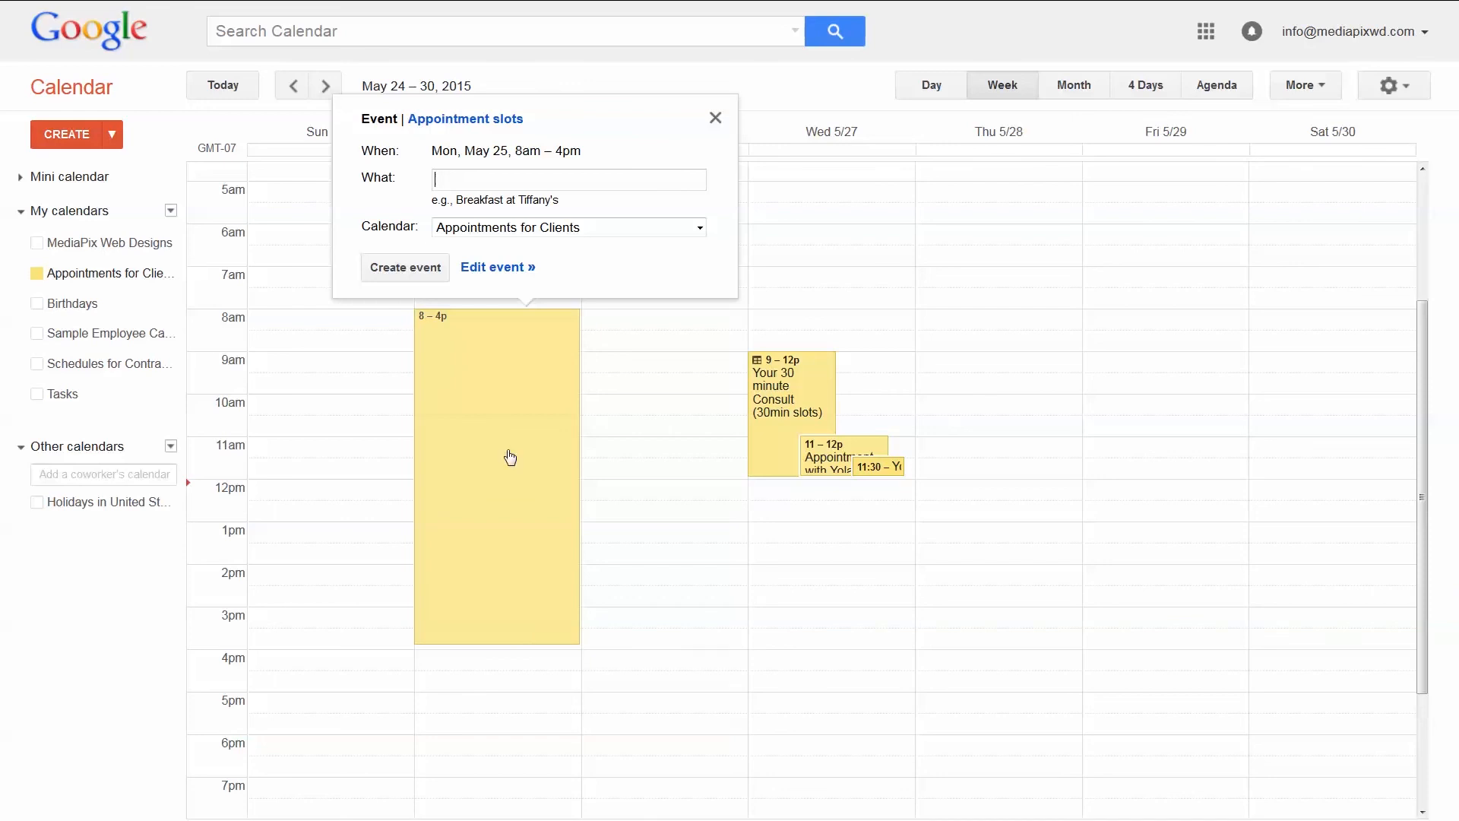
pyautogui.click(464, 122)
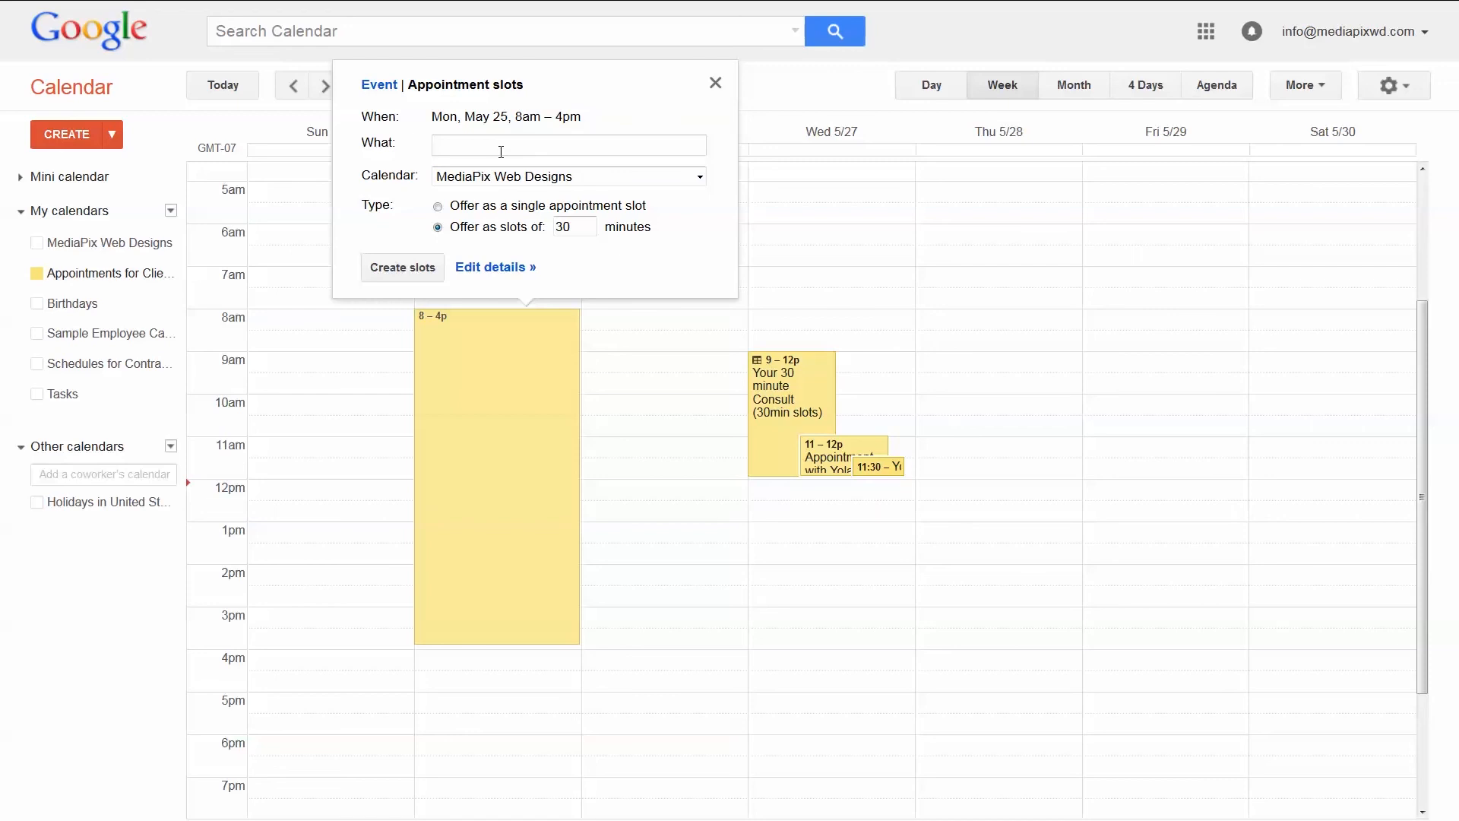
pyautogui.write('You 30 Min Consult')
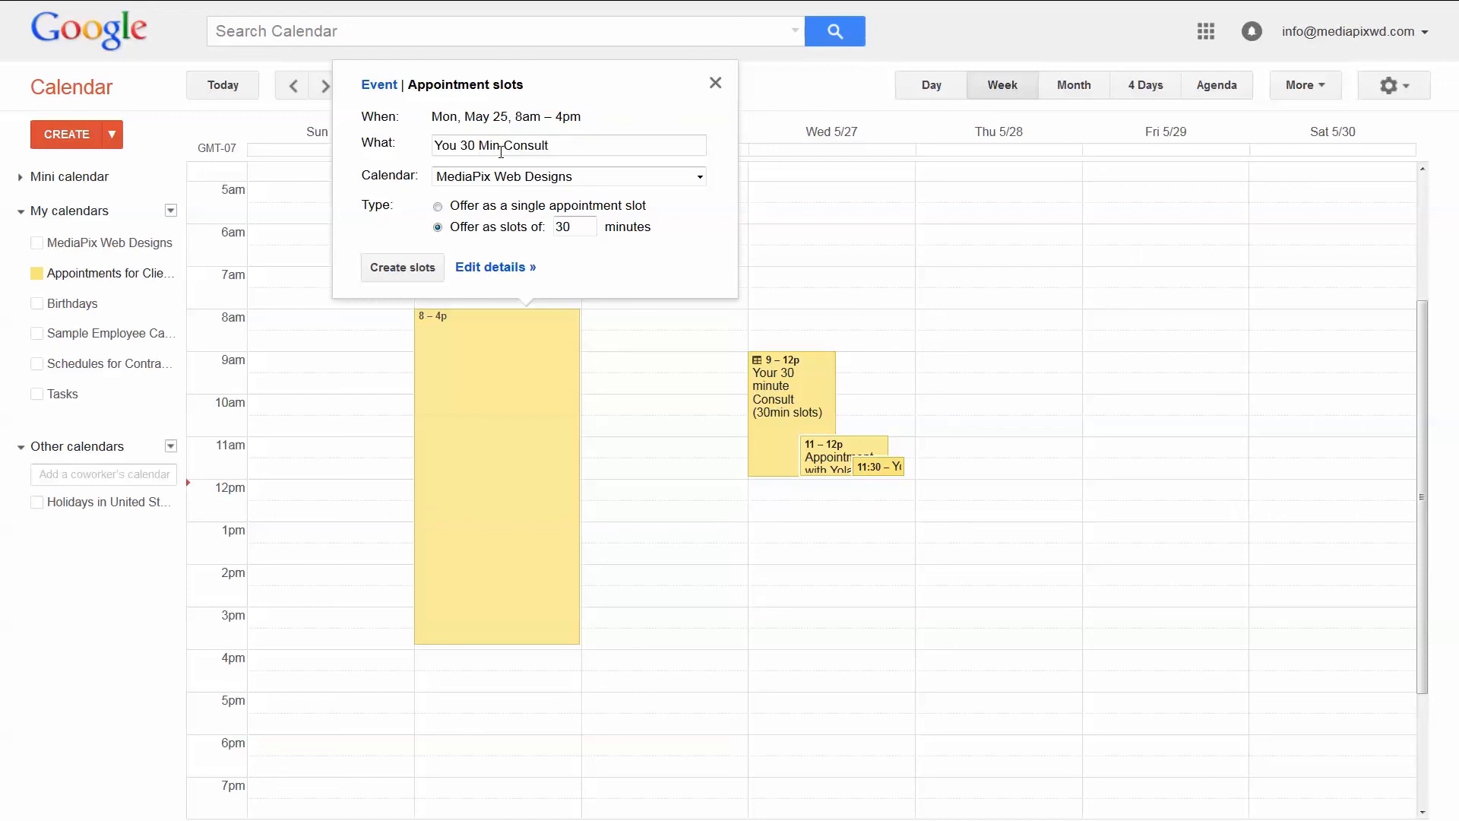
pyautogui.click(569, 180)
pyautogui.click(570, 209)
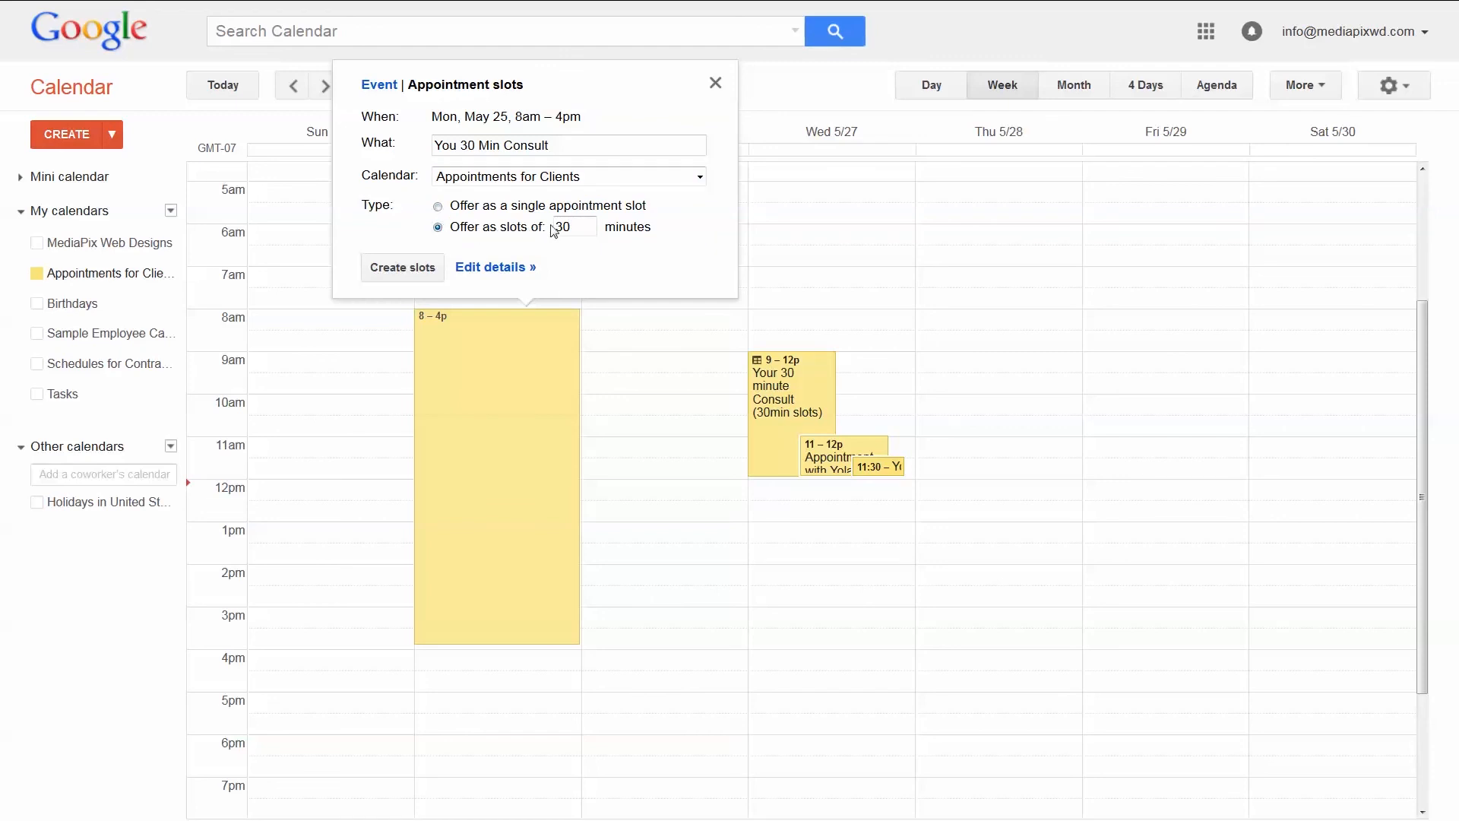
pyautogui.click(578, 227)
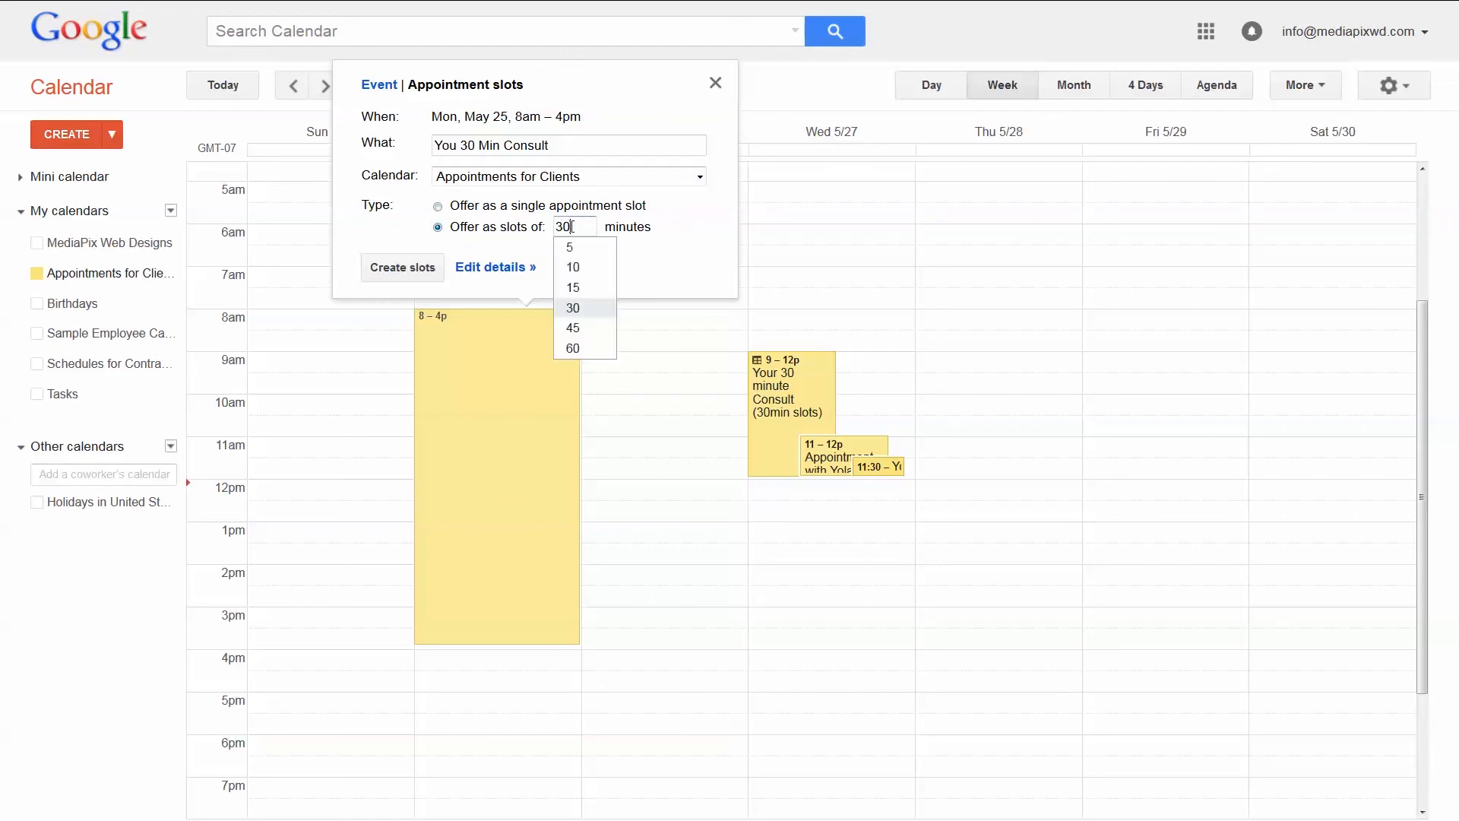
pyautogui.click(534, 251)
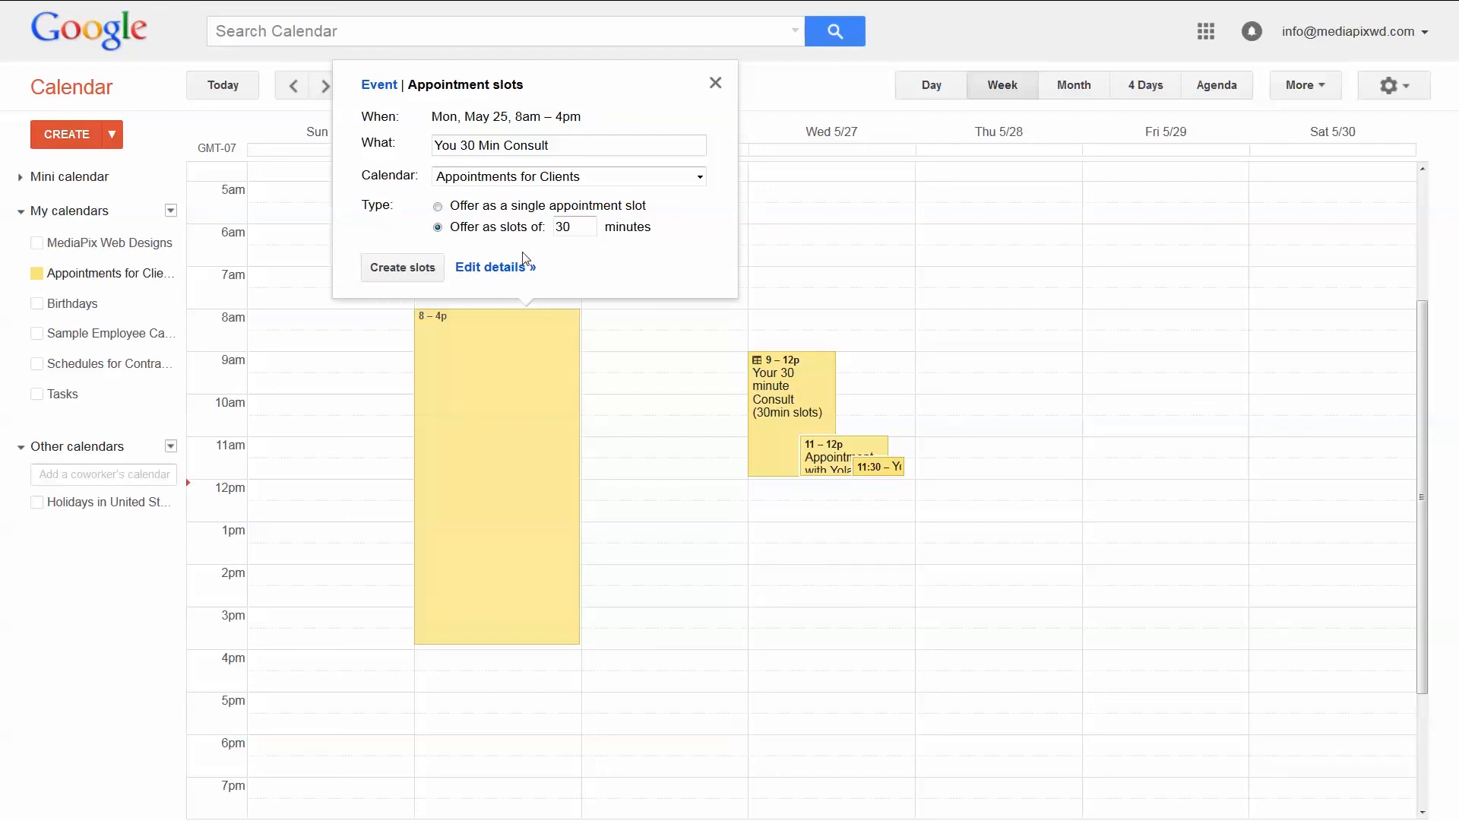
pyautogui.click(511, 269)
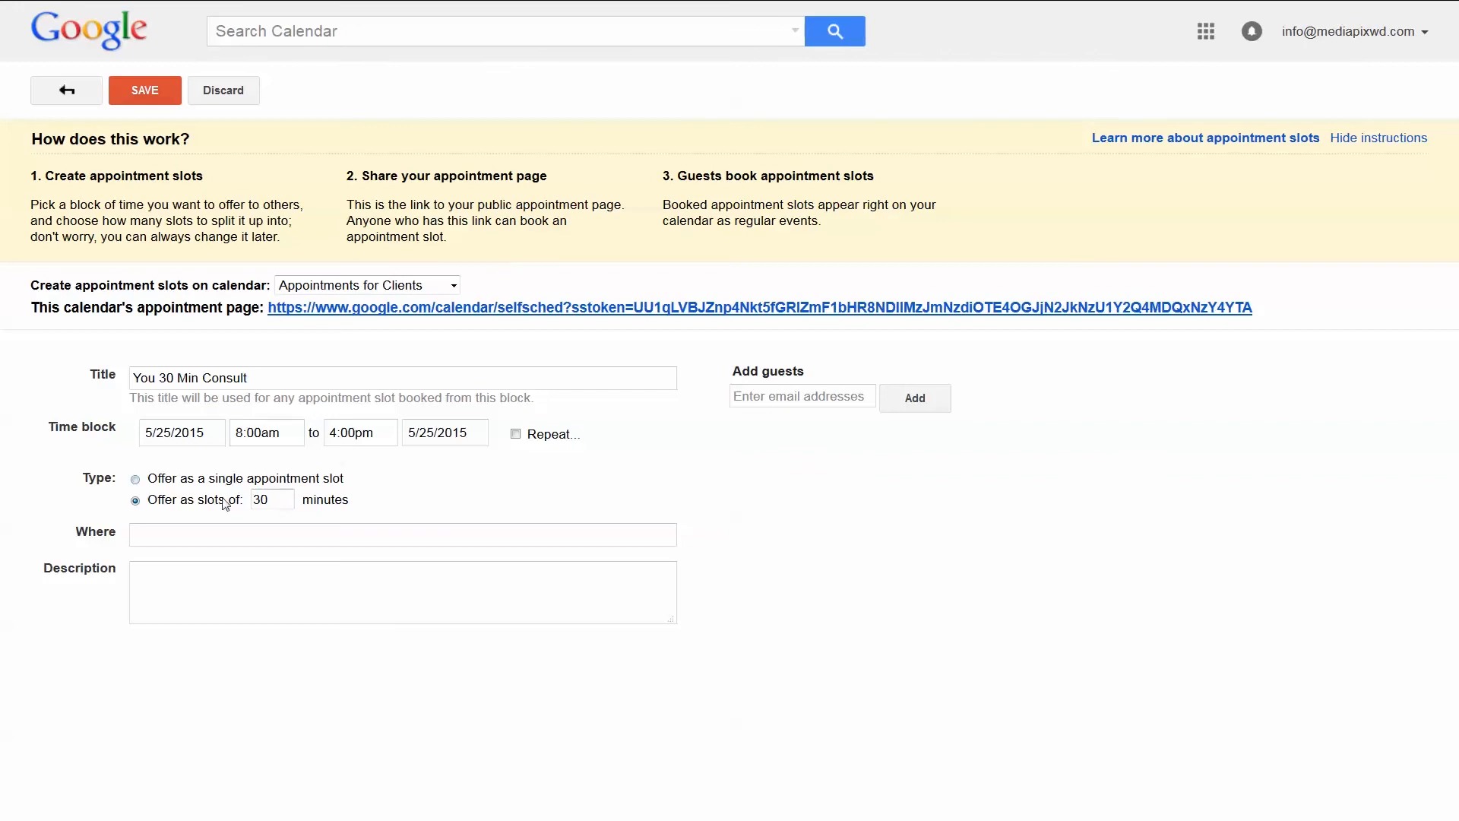
# Set the location to 'Phone Appointment' and the description to 'Please choose your appointment time'
pyautogui.click(188, 540)
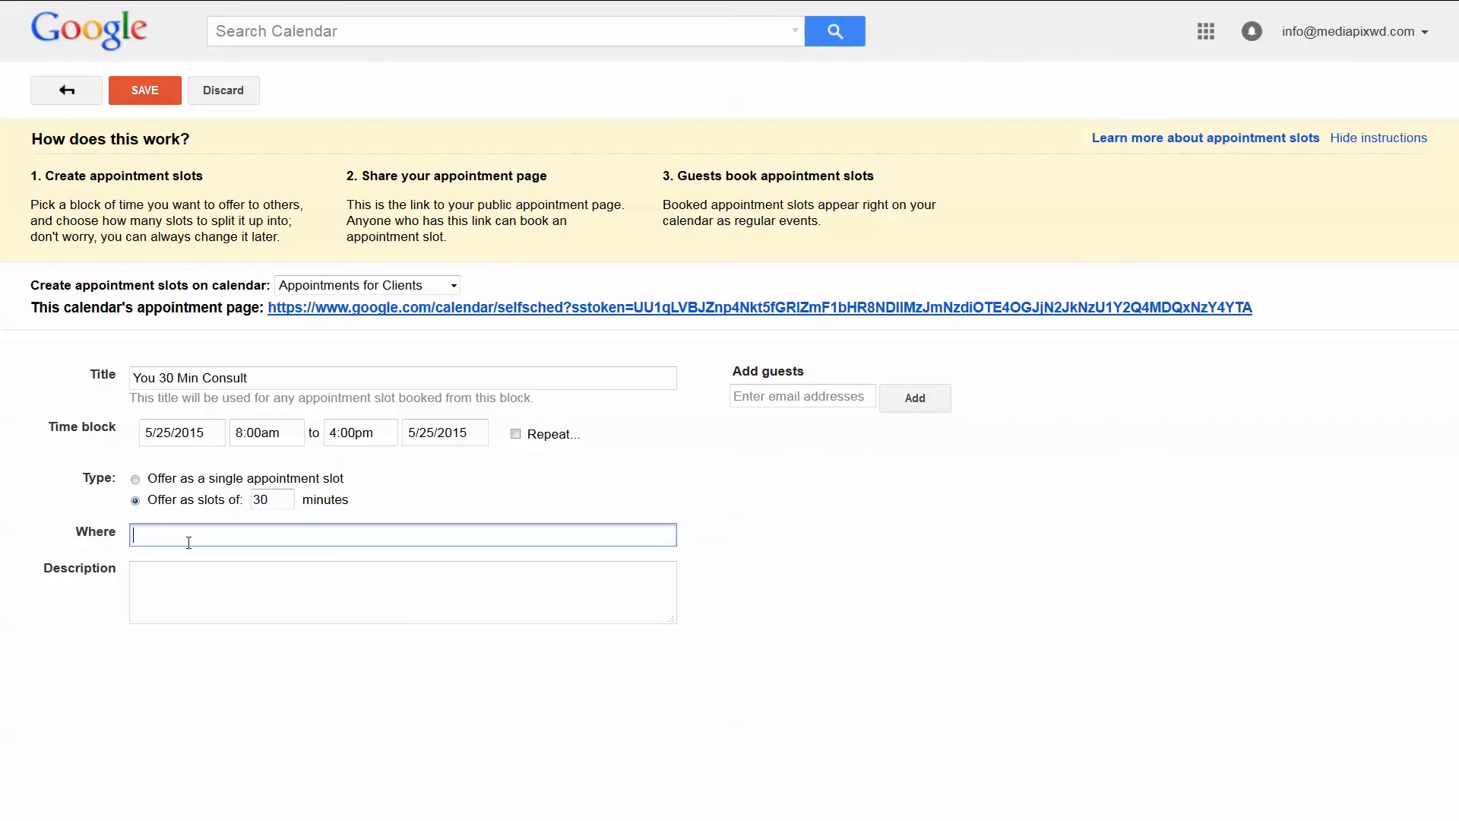
pyautogui.write('Phone Appointment')
pyautogui.press('Tab')
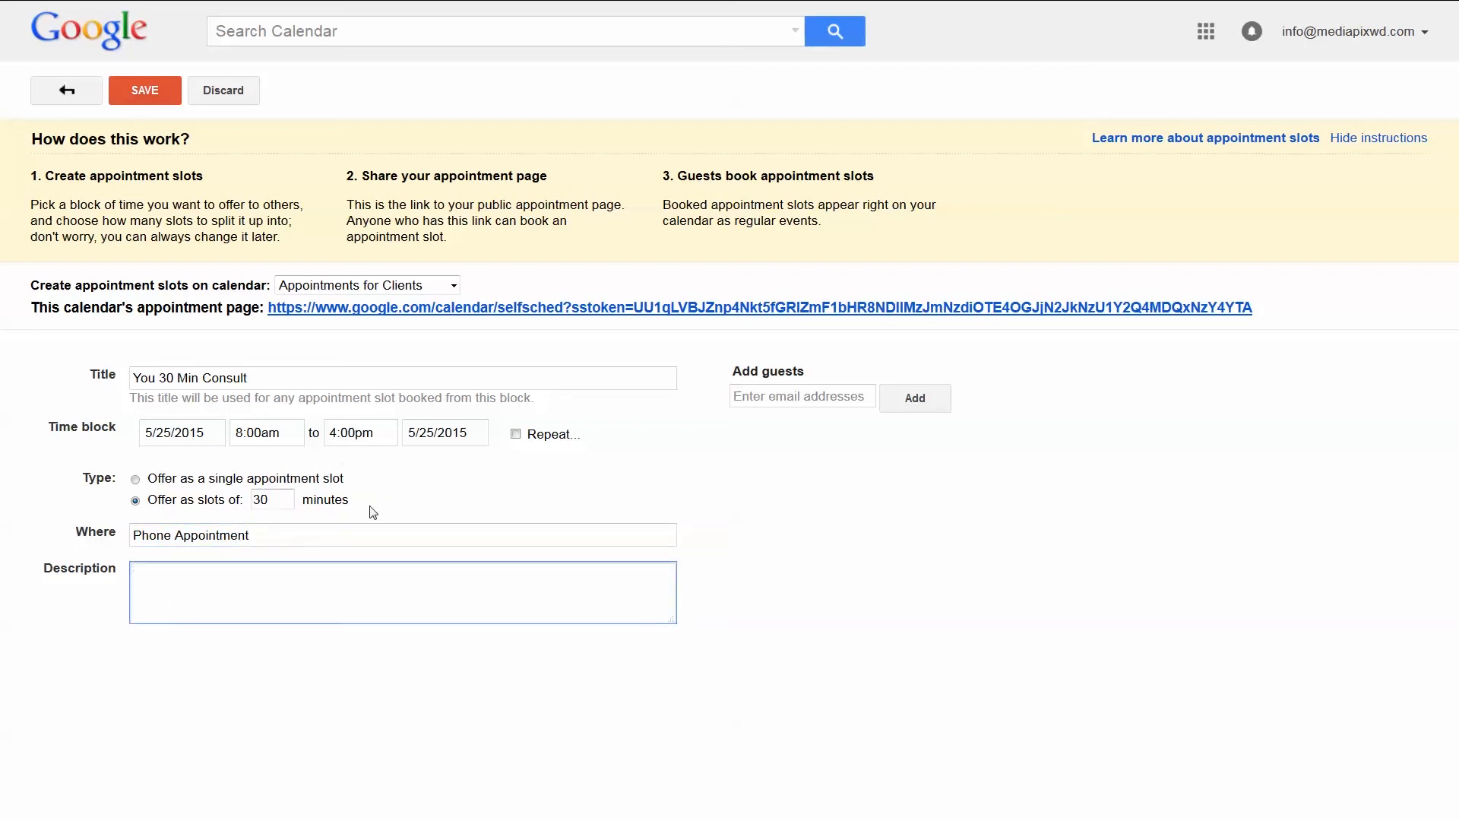
pyautogui.write('Please choose your appointment ')
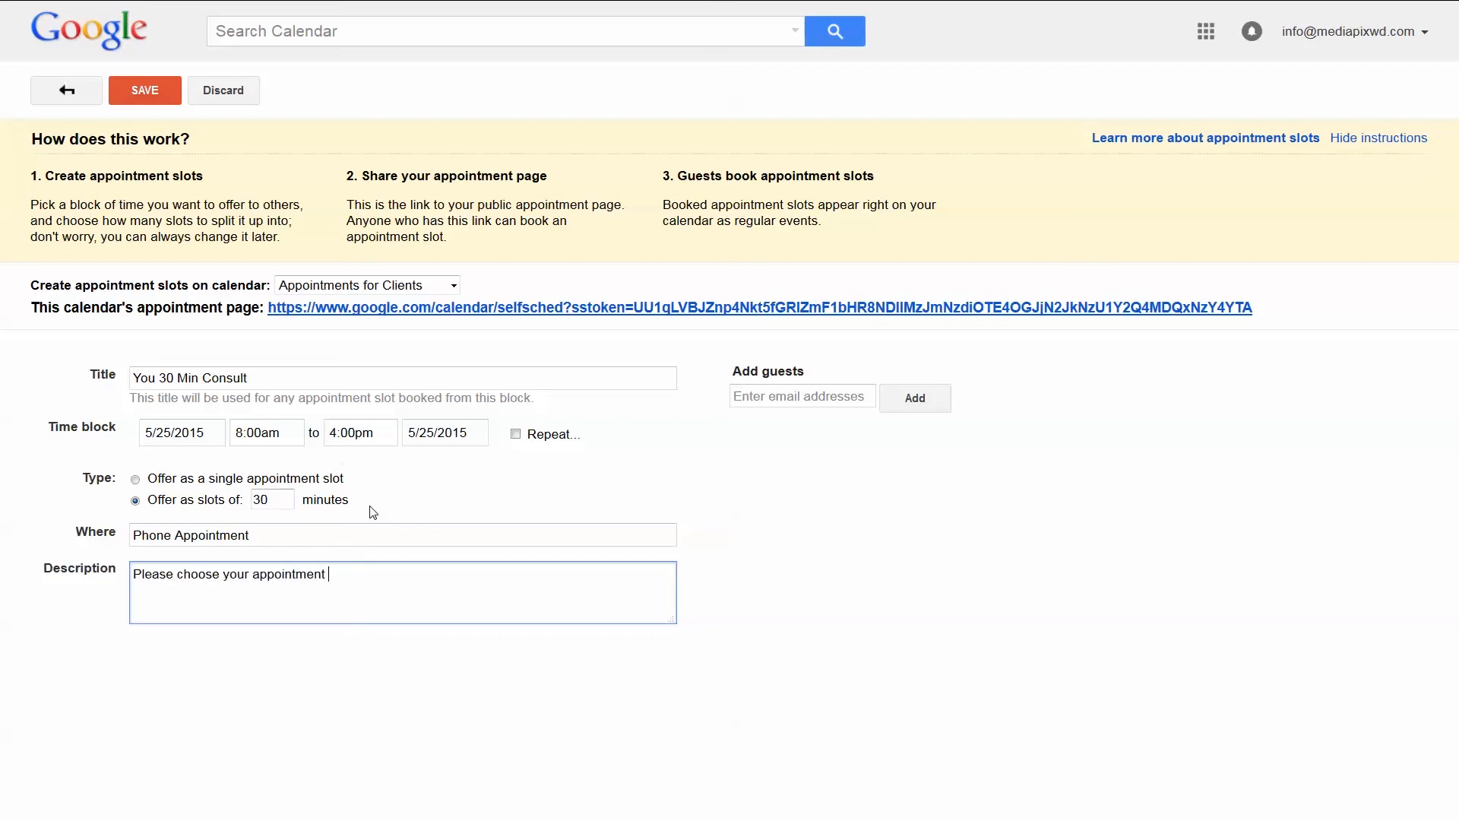
pyautogui.write('time')
# Make the slots repeat weekly on Monday and Wednesday, ending after 2 occurrences
pyautogui.click(518, 435)
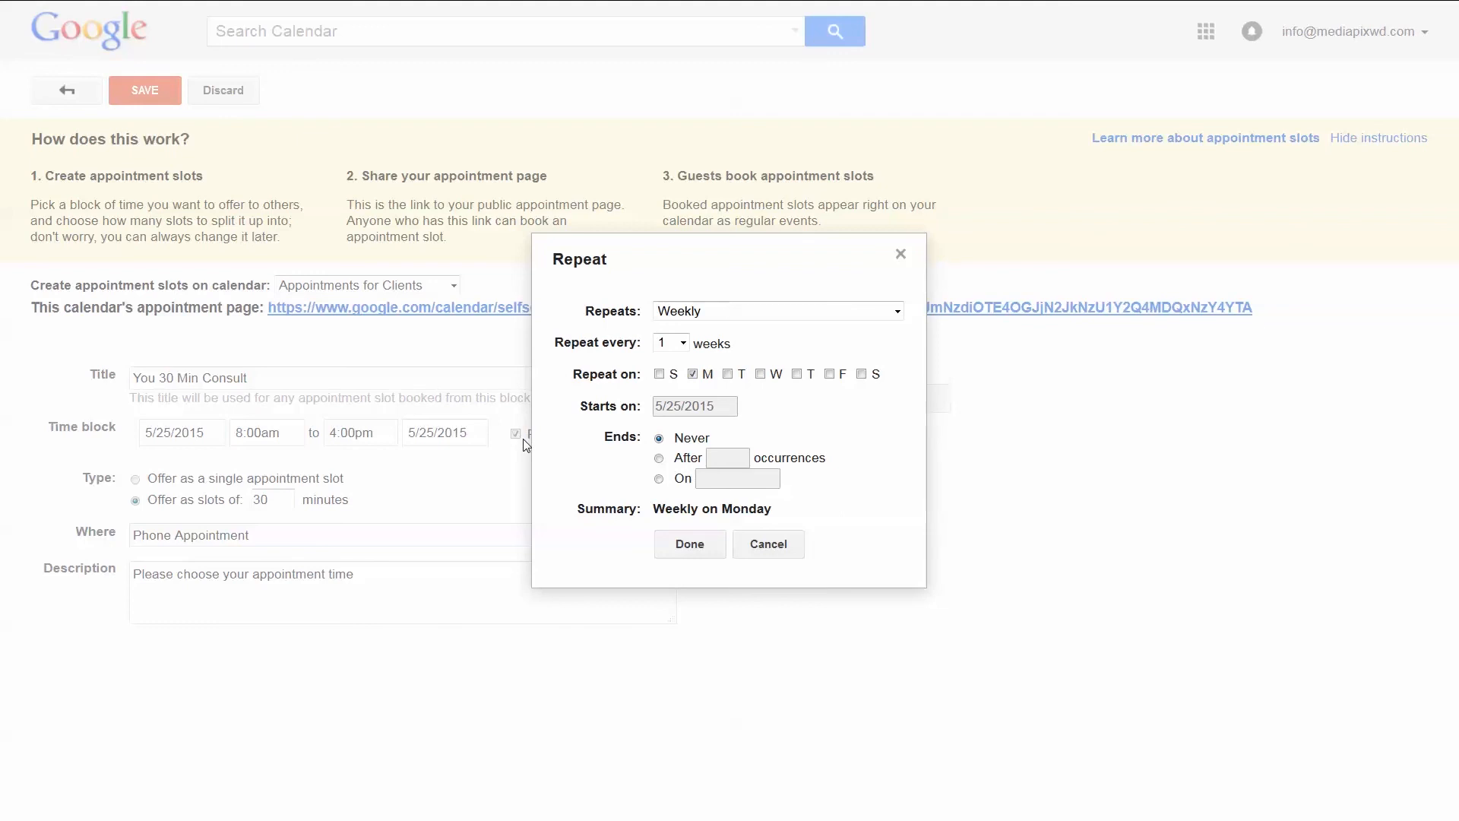
pyautogui.click(760, 375)
pyautogui.click(661, 459)
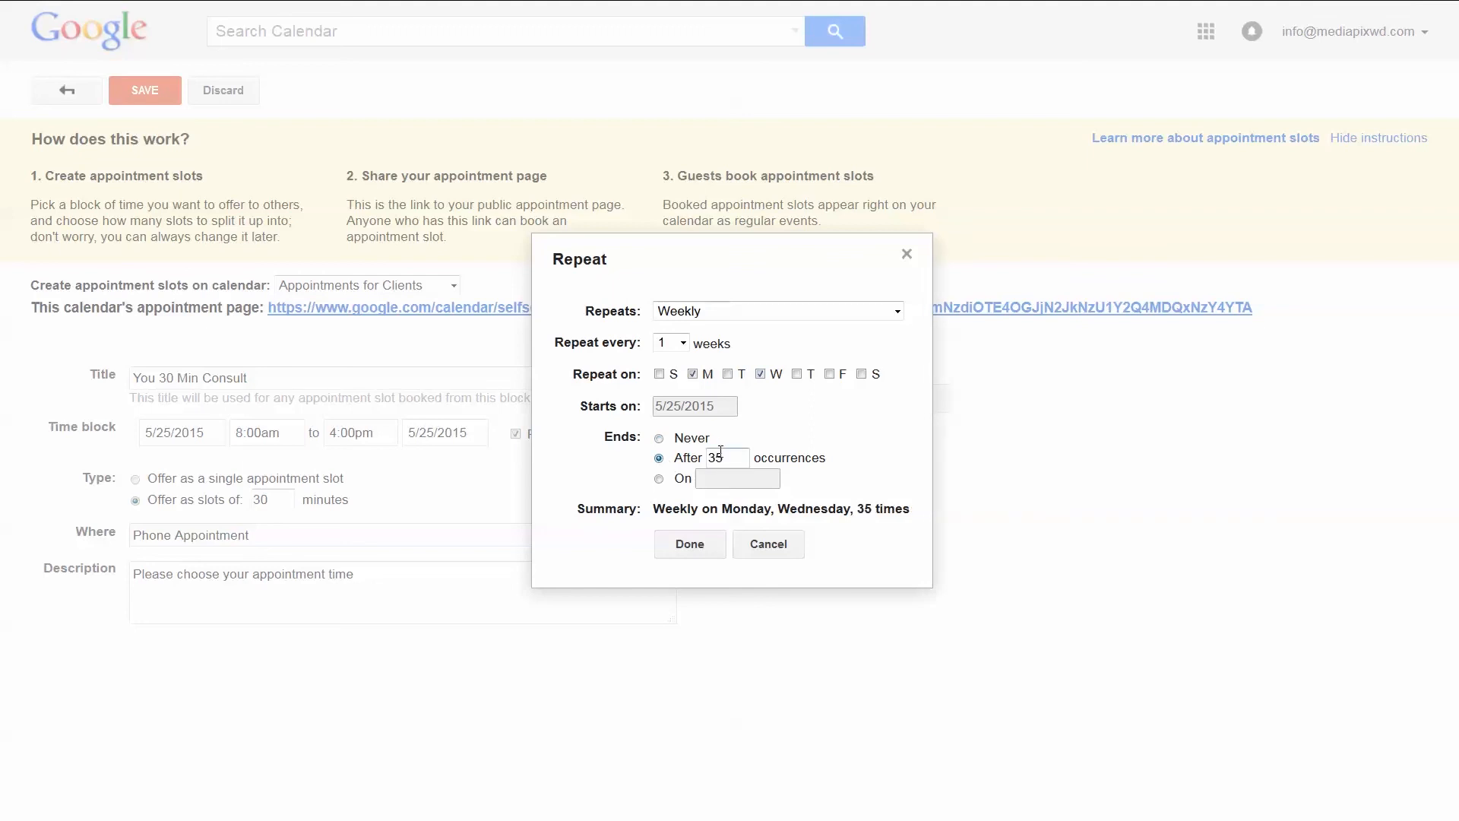
pyautogui.write('2')
pyautogui.click(700, 544)
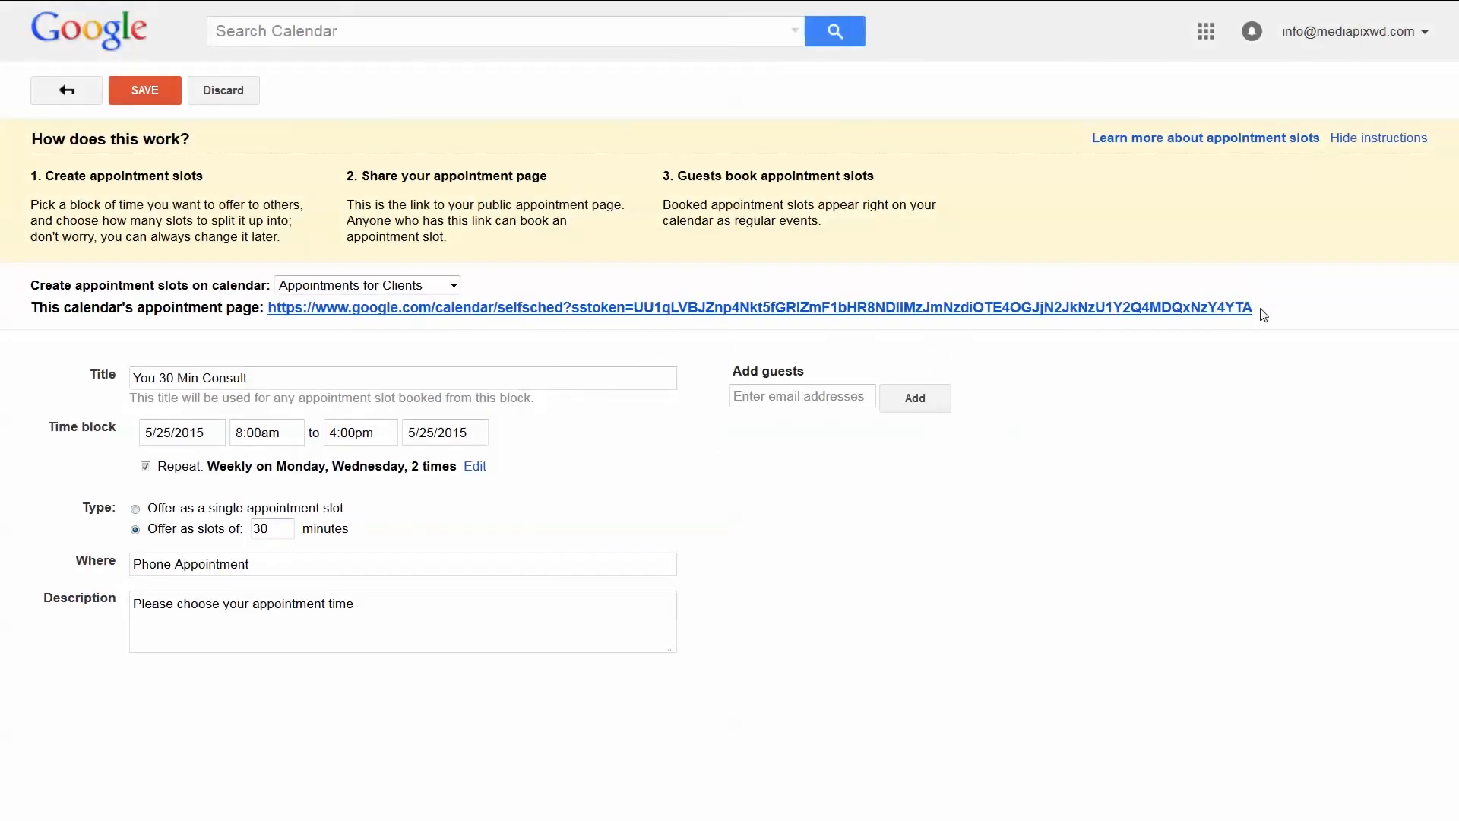
# Copy the public appointment page link, save the slots, and open the link from the client's email
pyautogui.moveTo(1264, 315); pyautogui.dragTo(267, 325)
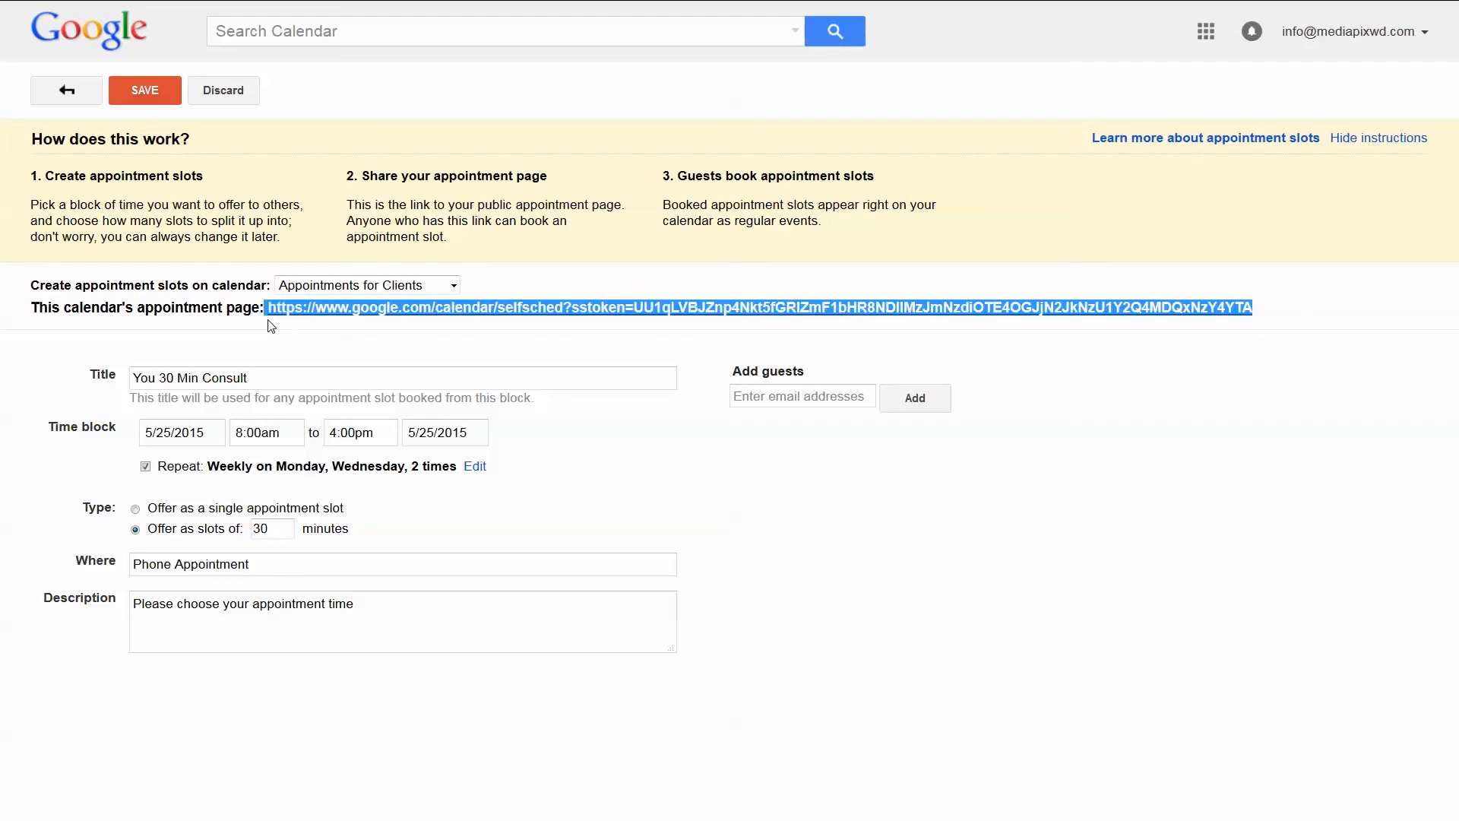
pyautogui.rightClick(324, 310)
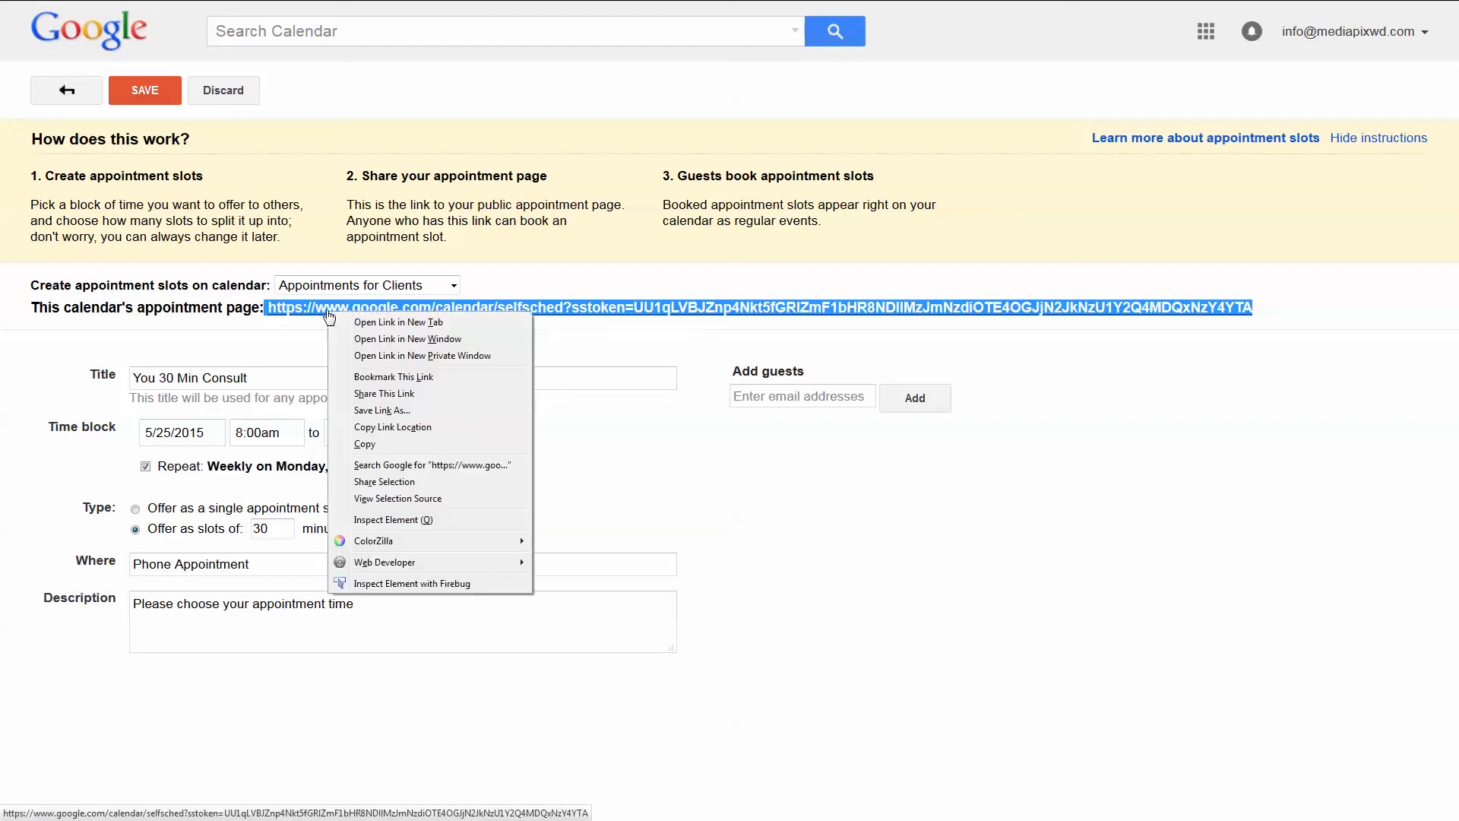
pyautogui.click(365, 444)
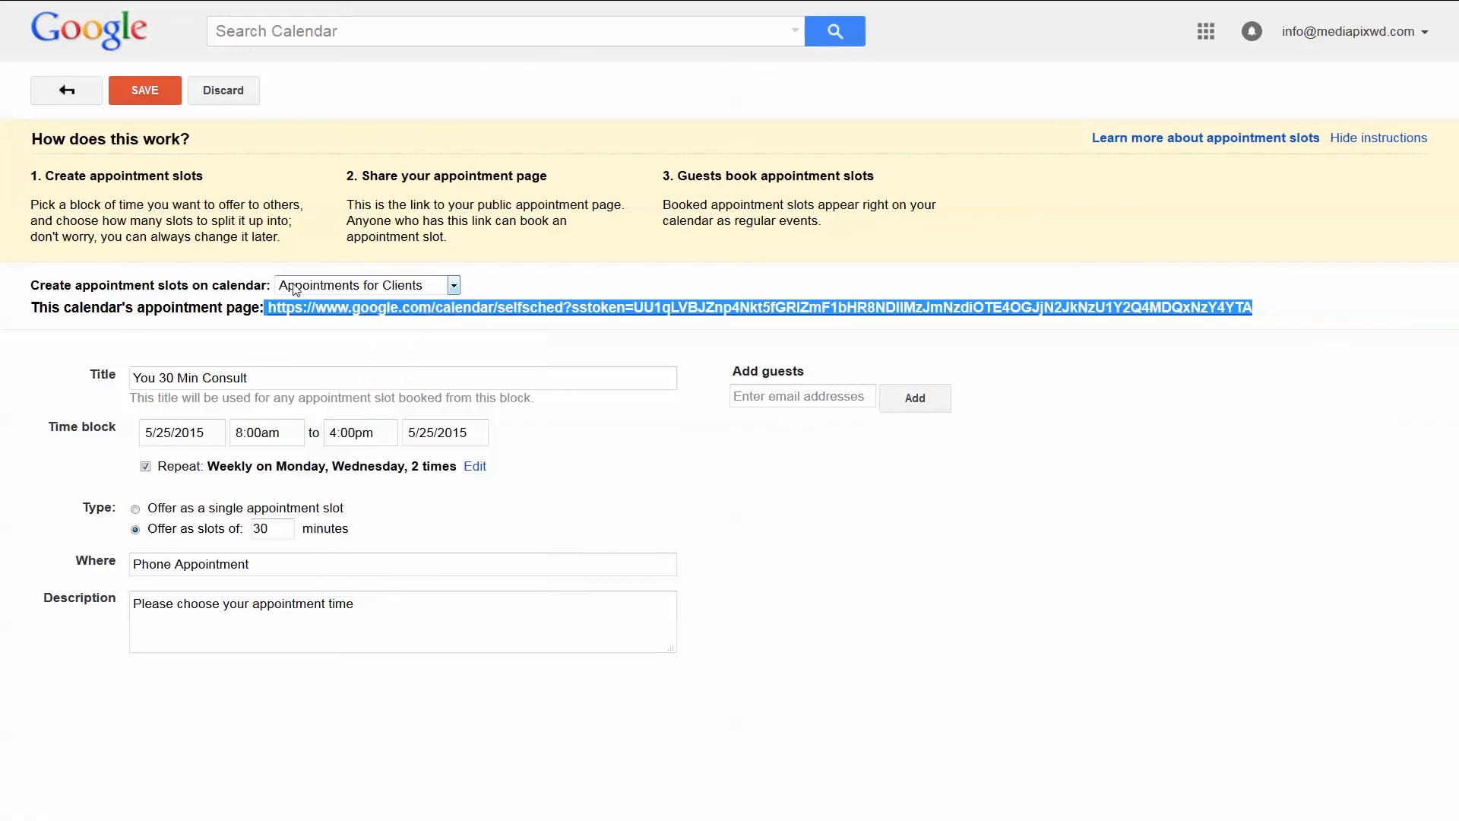
pyautogui.click(149, 102)
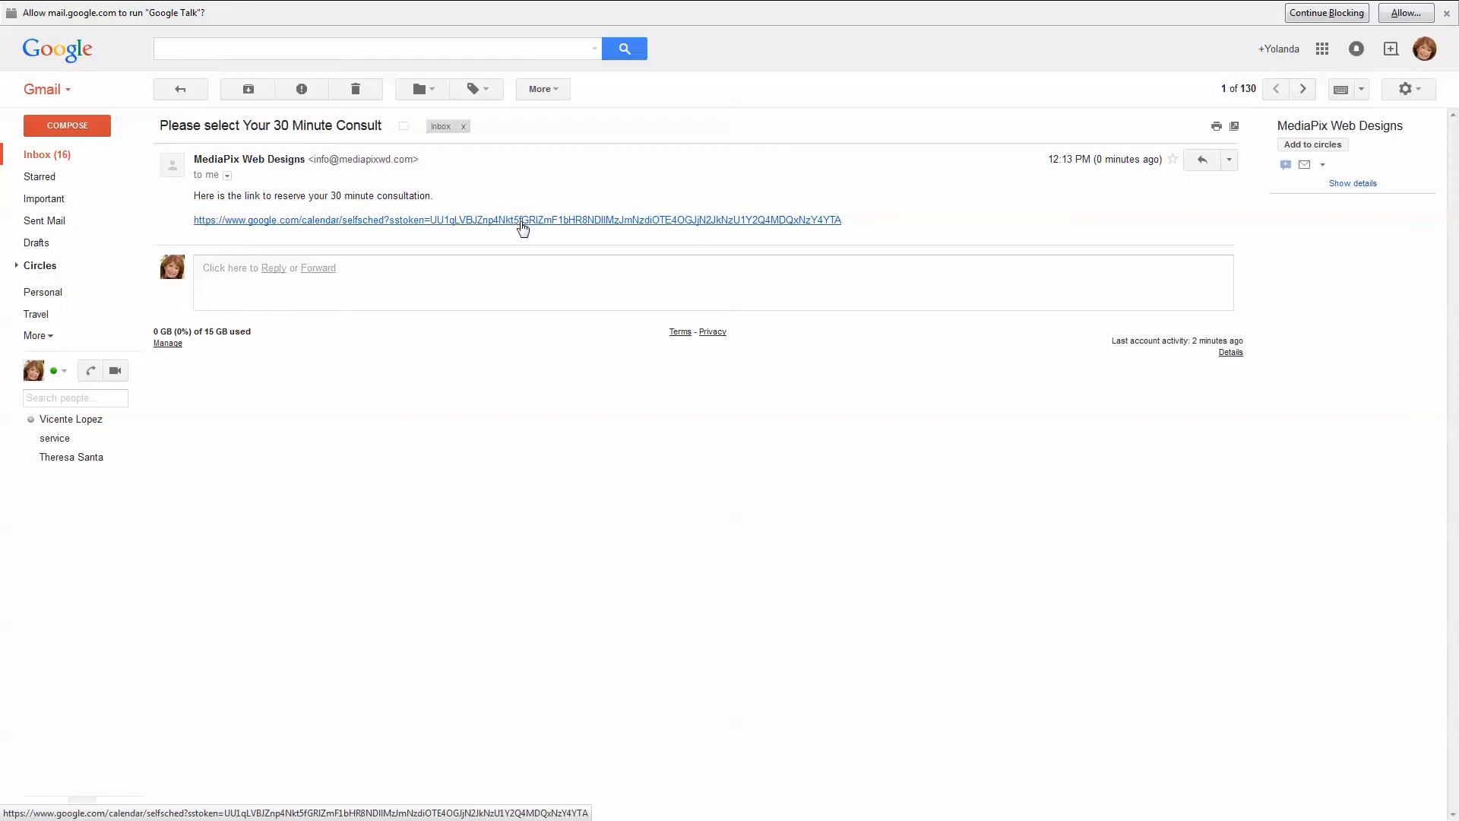
pyautogui.click(522, 225)
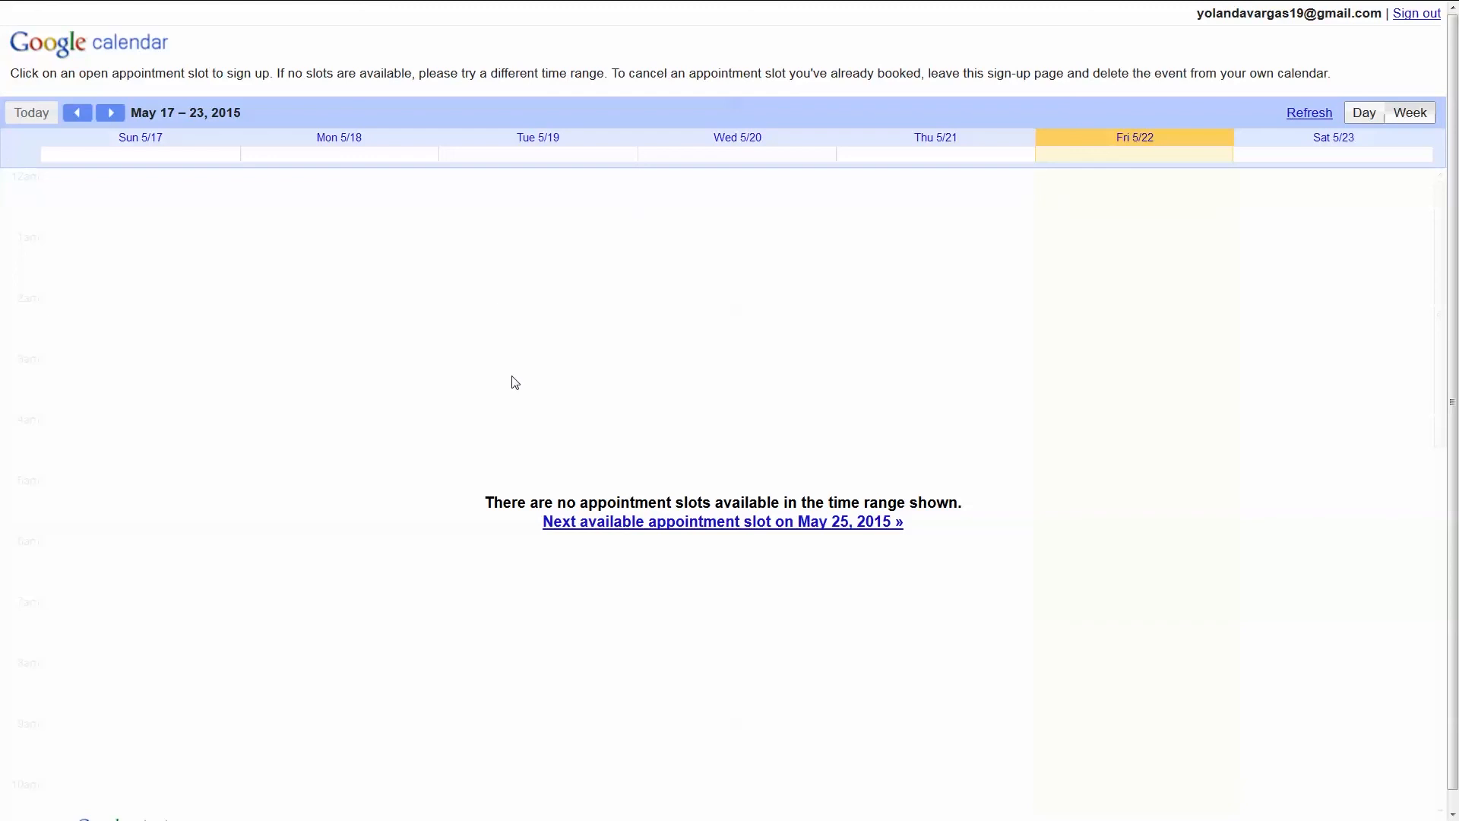
# As the client, book the Monday May 25 12:30–1:00pm consult slot and view the event
pyautogui.click(755, 532)
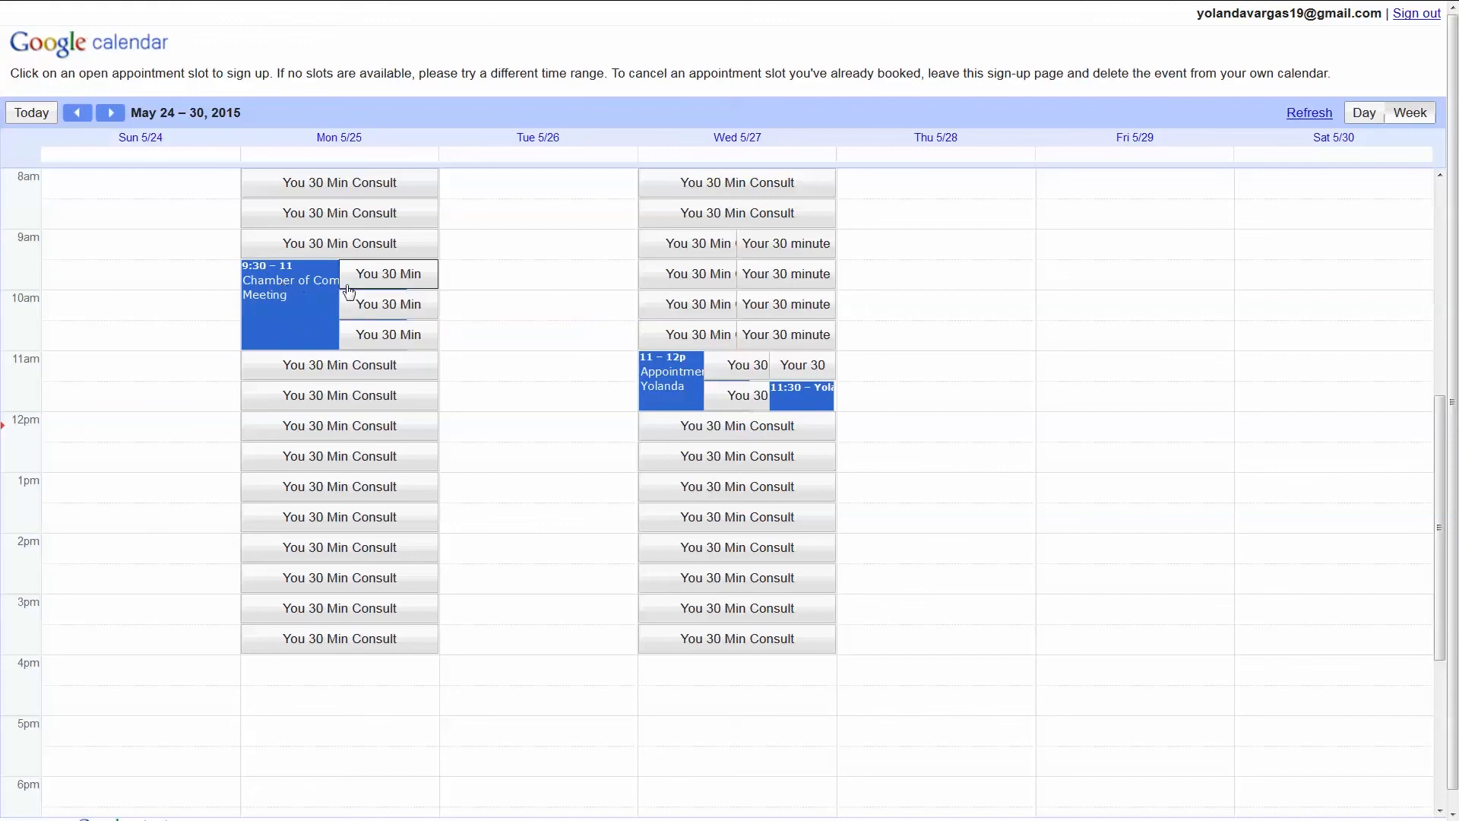
pyautogui.click(306, 457)
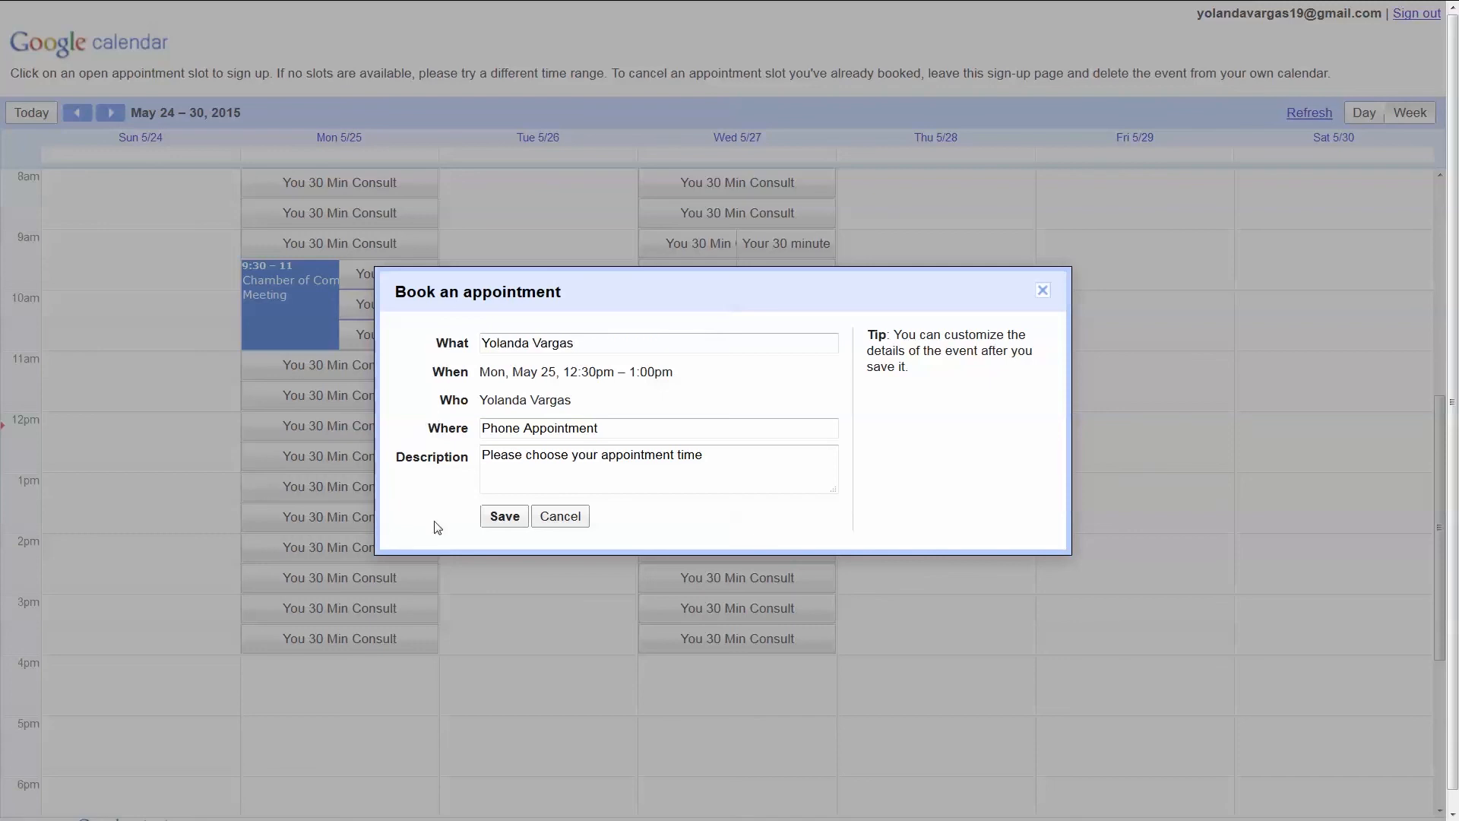
pyautogui.click(502, 517)
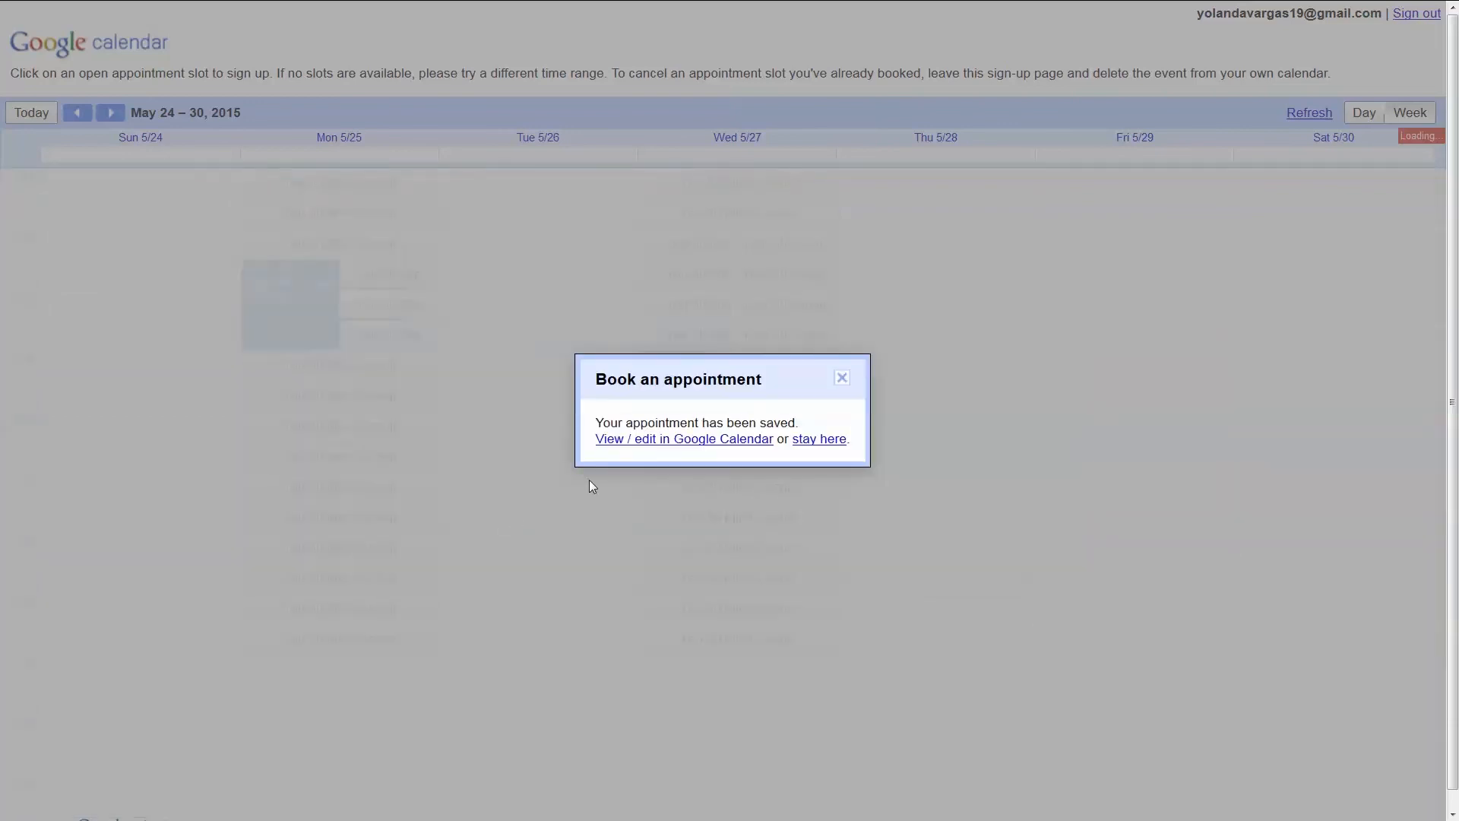
pyautogui.click(651, 440)
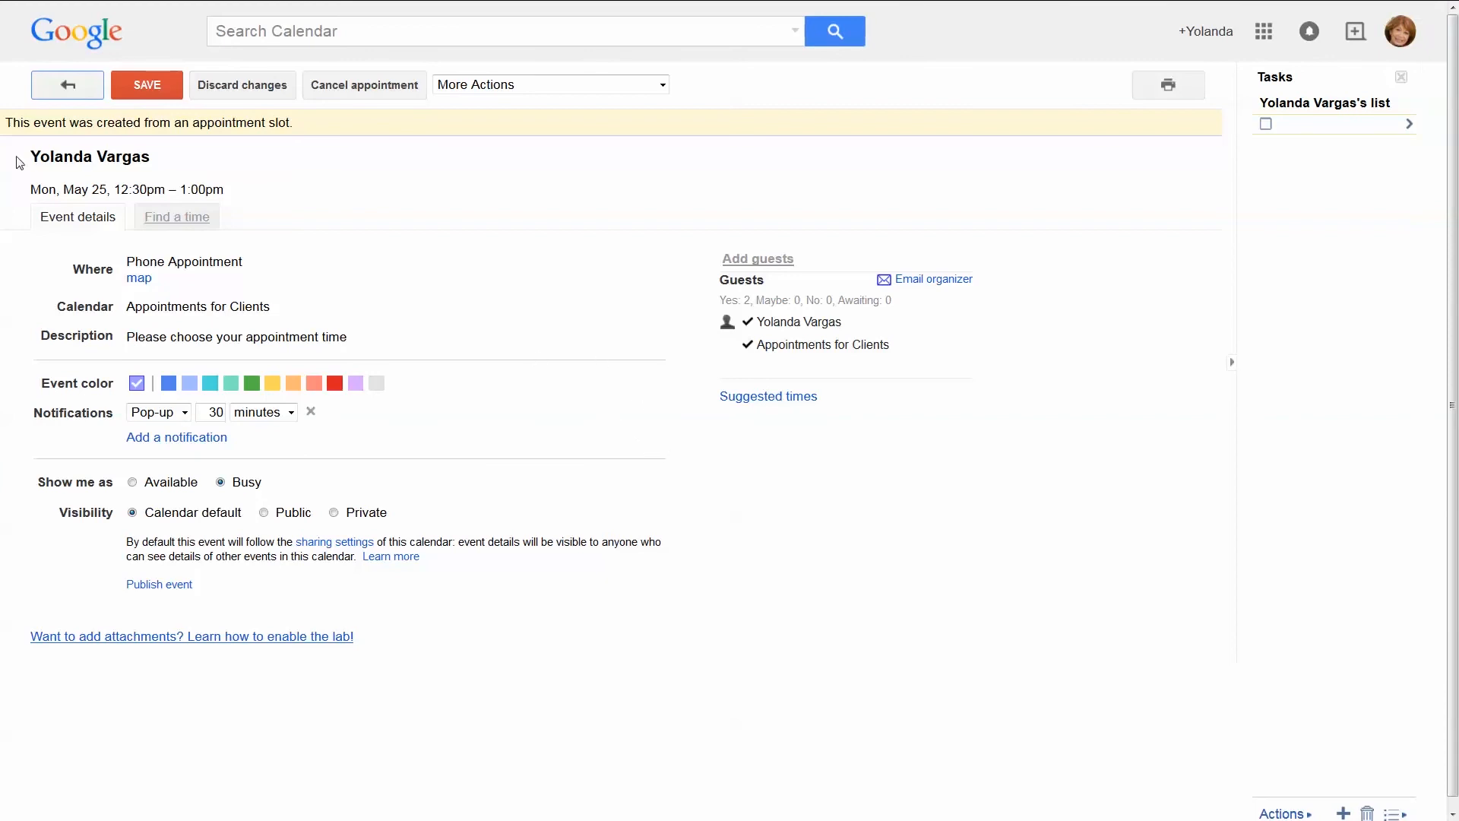
# Check the booked appointment in the client's May 24–30 calendar week
pyautogui.click(71, 97)
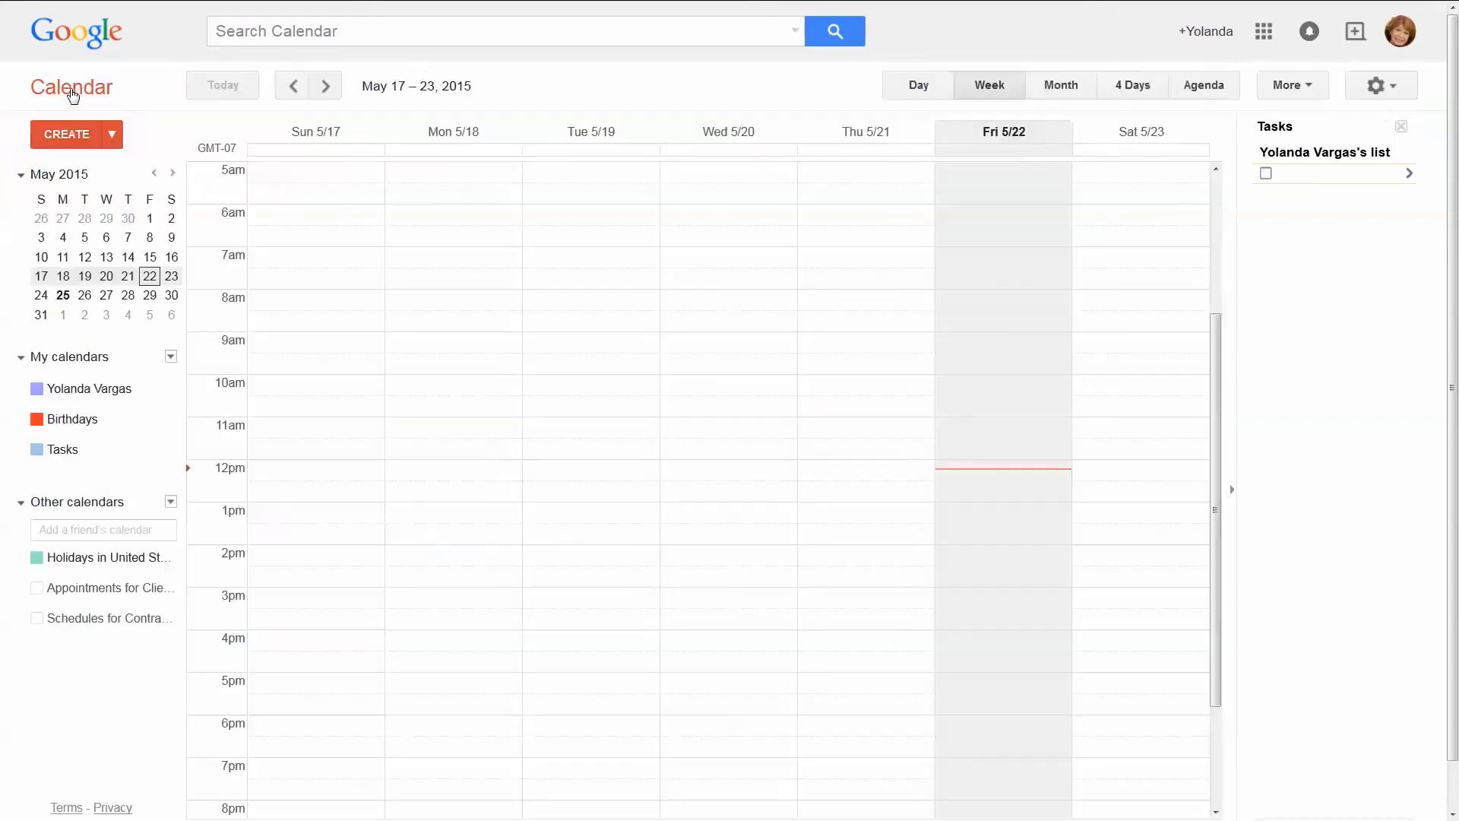
pyautogui.click(106, 294)
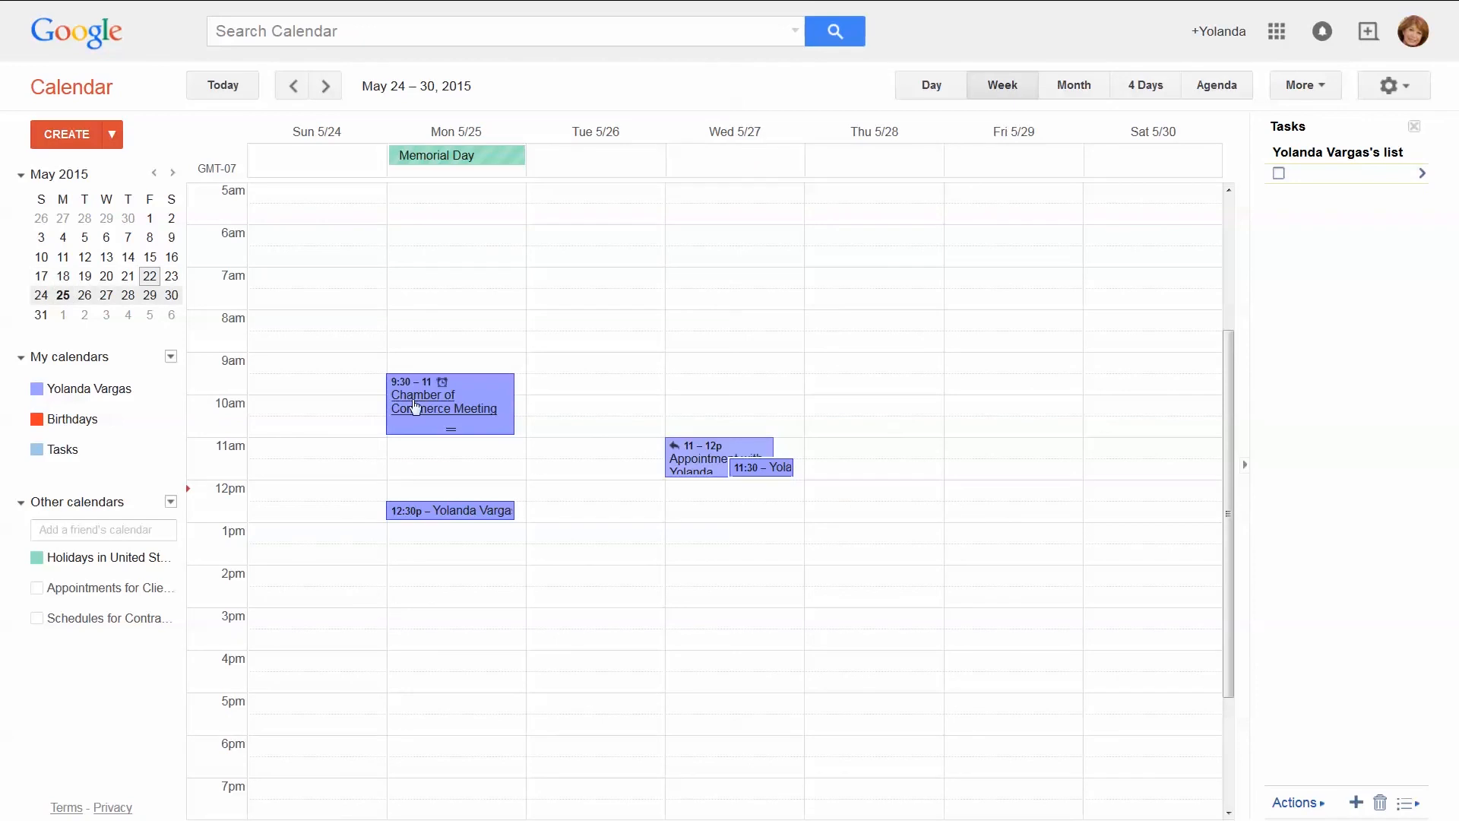
pyautogui.click(464, 514)
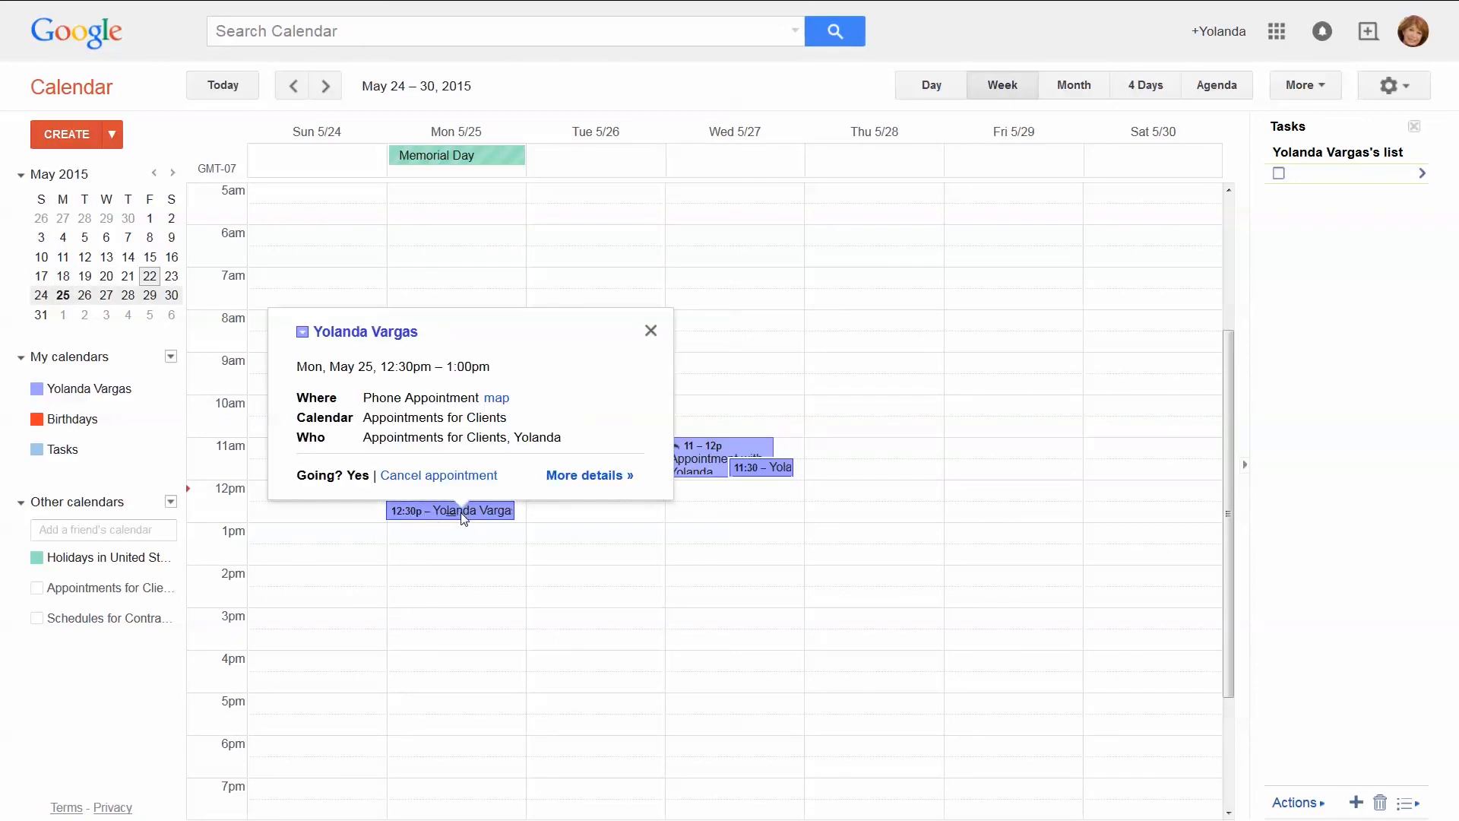
pyautogui.click(651, 331)
# Sign out of the client account and check the 12:30pm booking on the business calendar
pyautogui.click(1414, 31)
pyautogui.click(1382, 225)
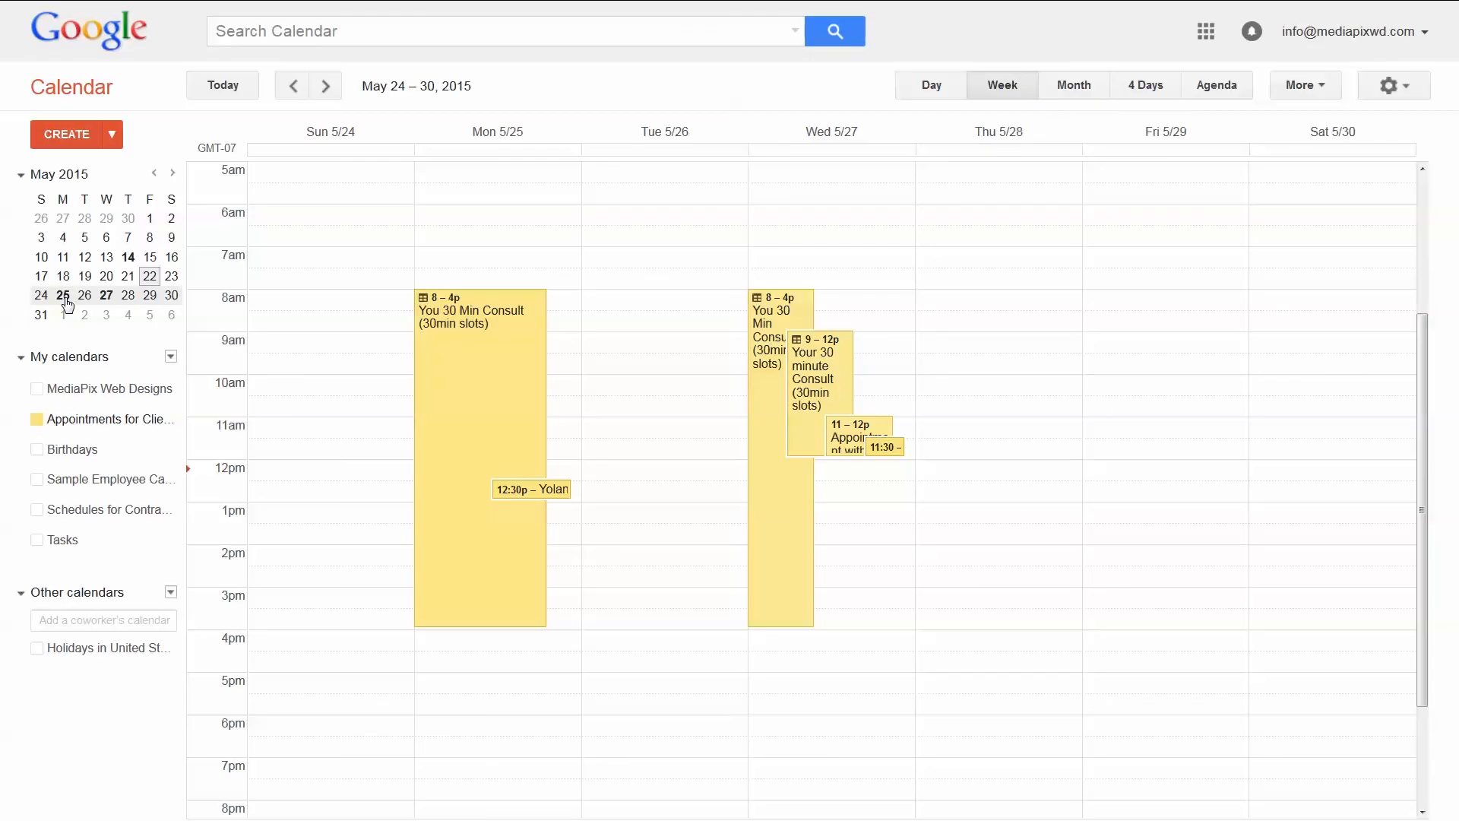
pyautogui.click(538, 490)
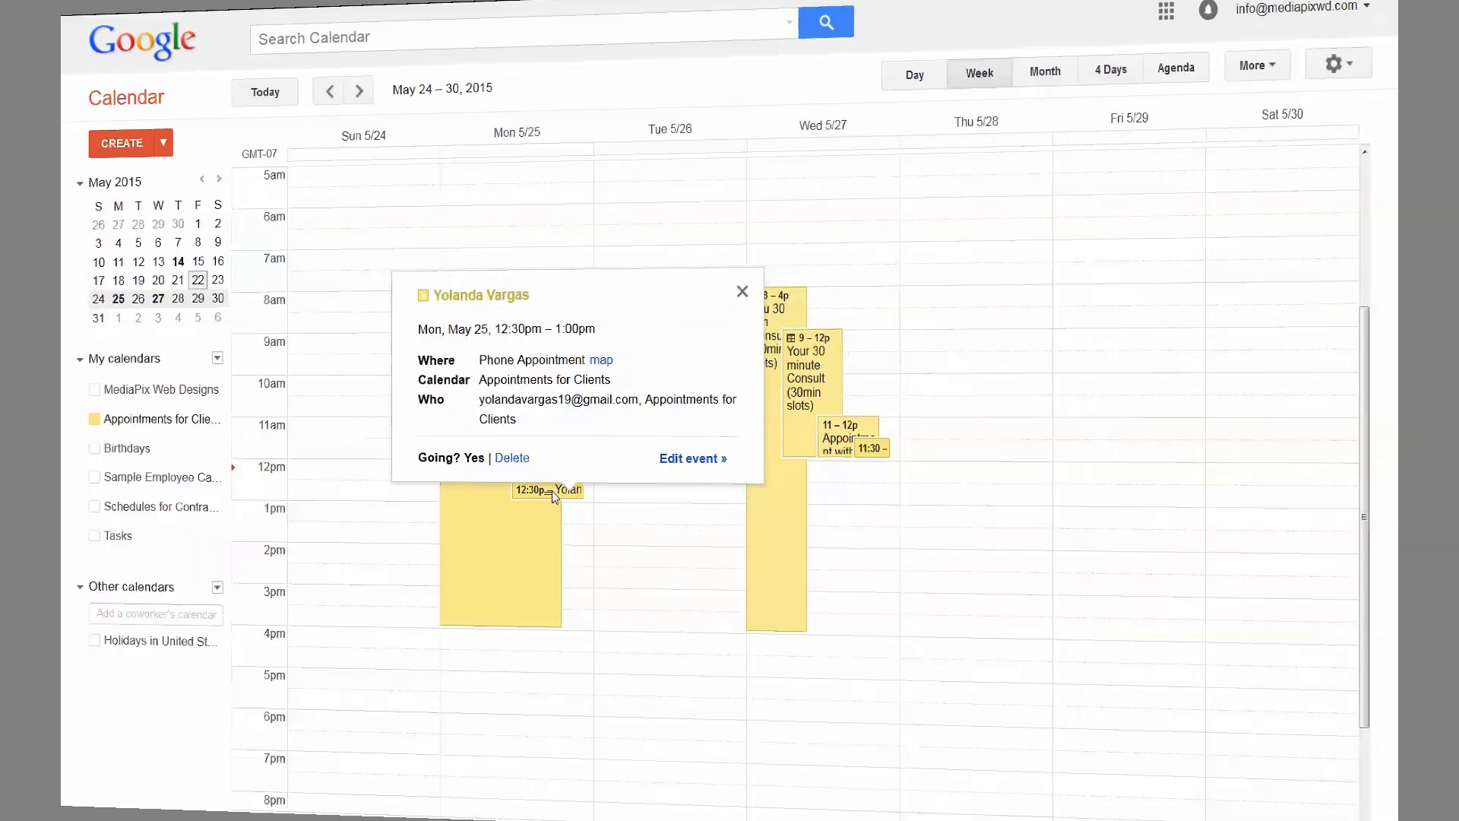